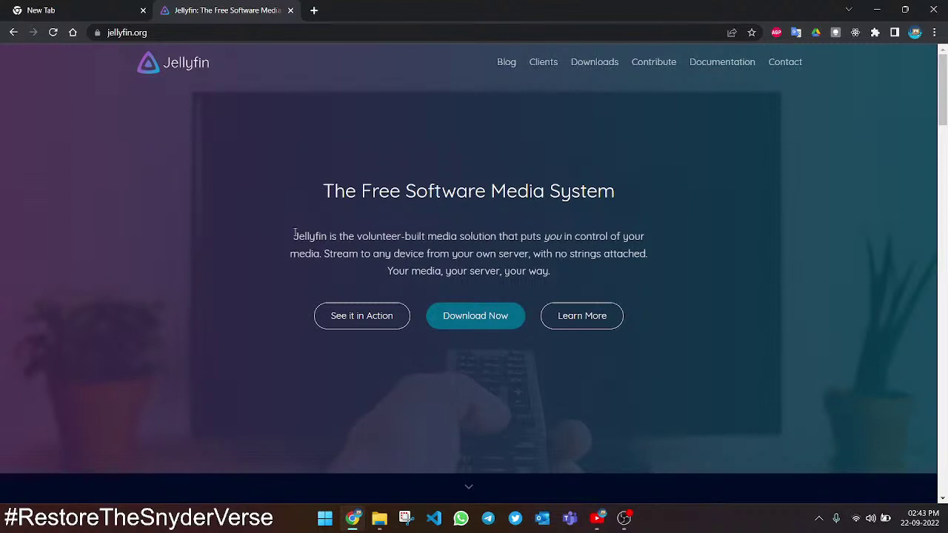
Step: Read the introductory paragraph about the media system on the Jellyfin home page
drag(294, 236, 261, 220)
click(553, 272)
click(260, 219)
Step: Switch to File Explorer and review the media folders on New Volume (D:), including Movies and Series
click(378, 521)
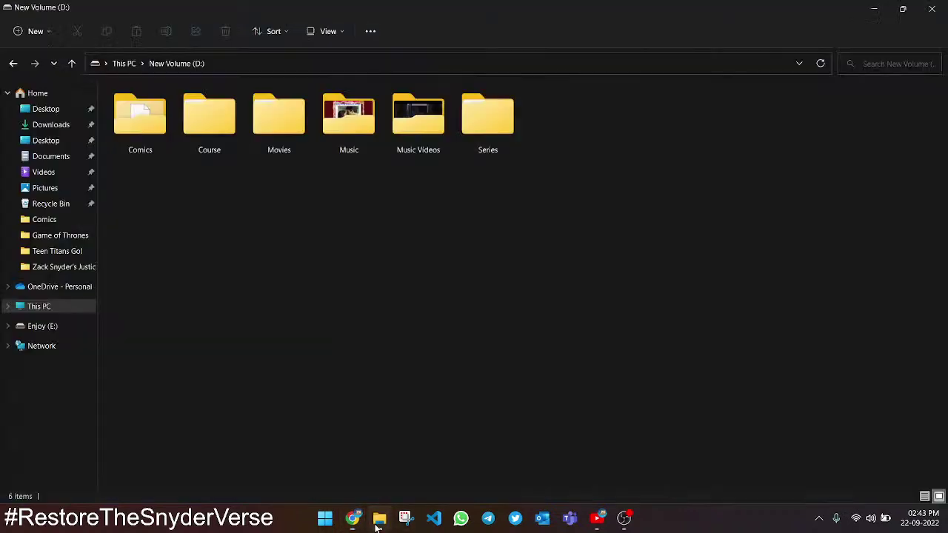
drag(135, 185, 621, 132)
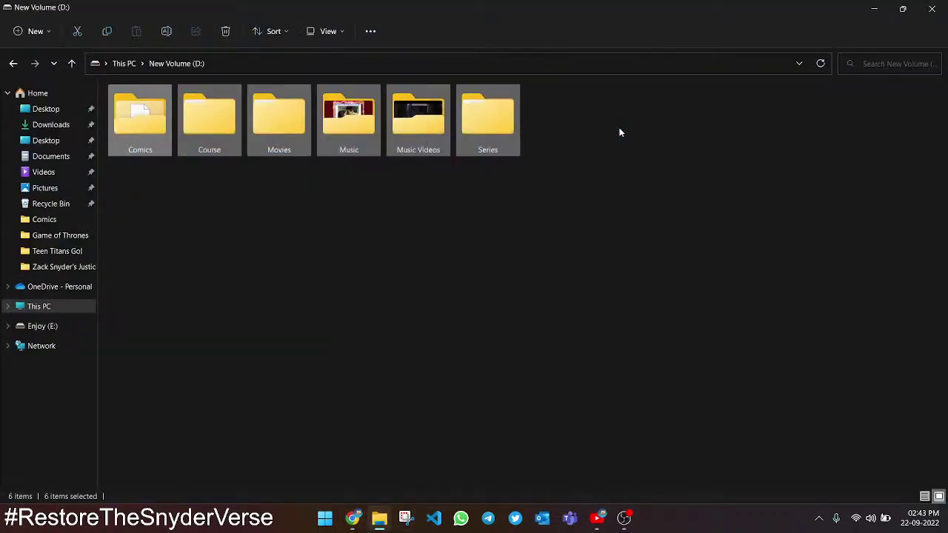
click(572, 105)
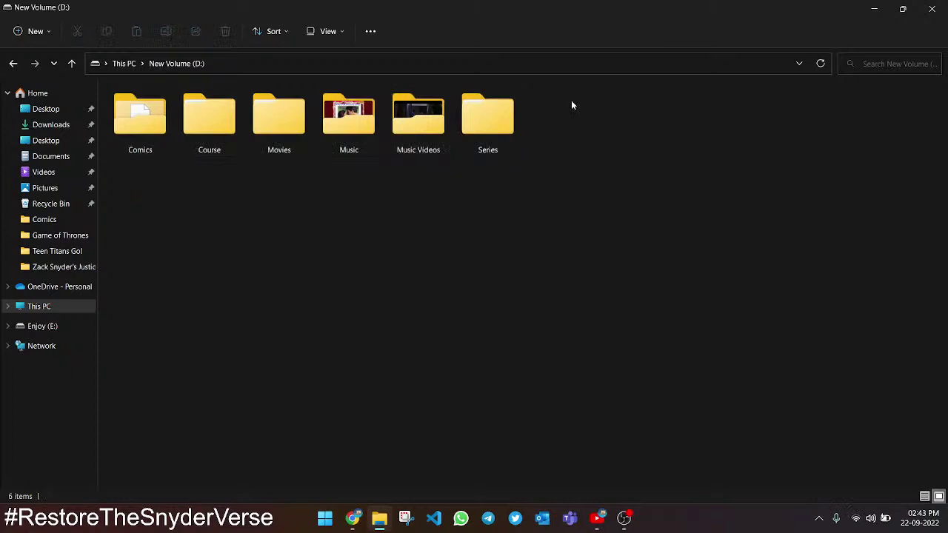
click(263, 125)
click(500, 131)
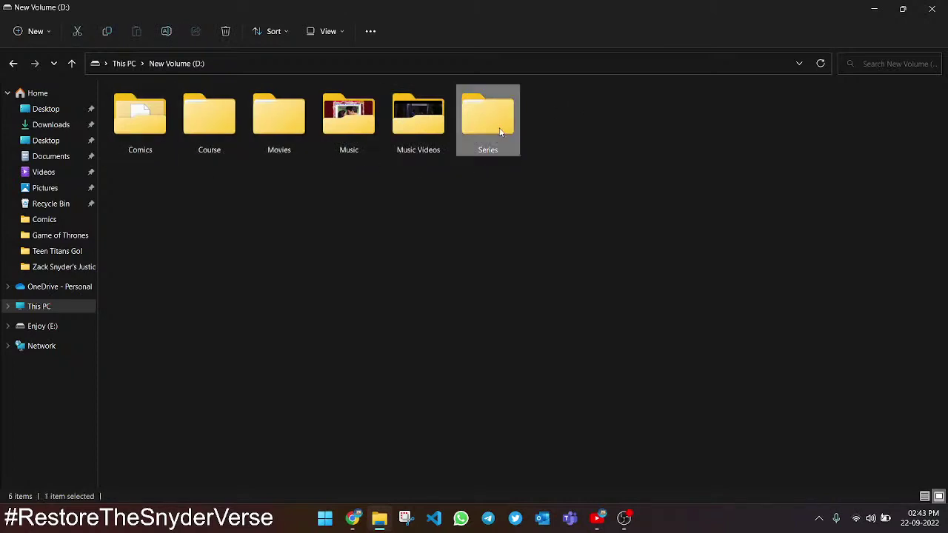
Step: Look through the Movies folder and its Hollywood subfolder, ending back at New Volume (D:)
double_click(303, 105)
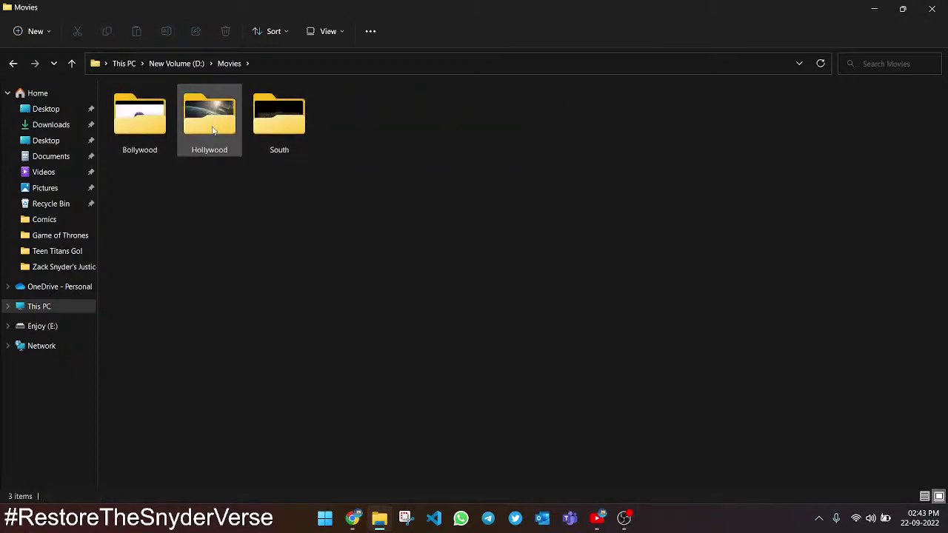
double_click(209, 119)
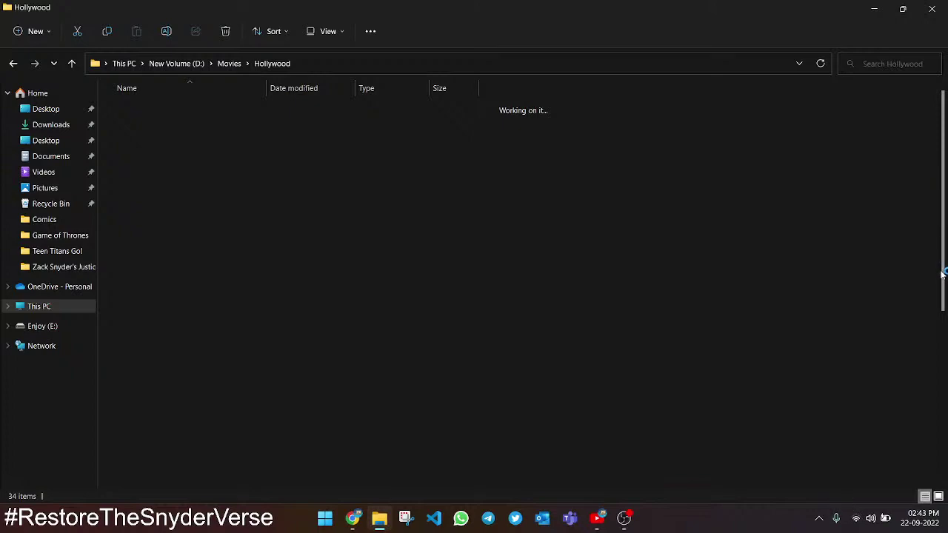
click(14, 62)
click(141, 124)
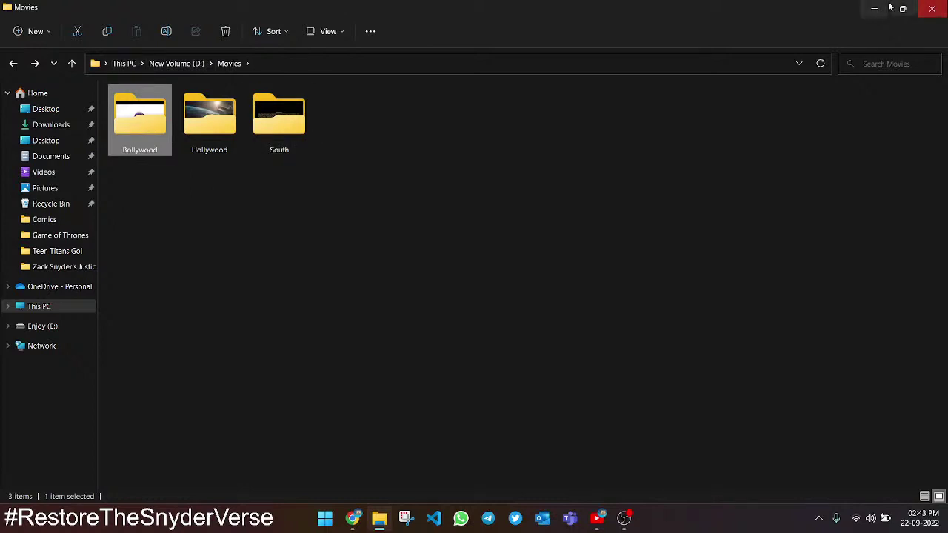
click(13, 63)
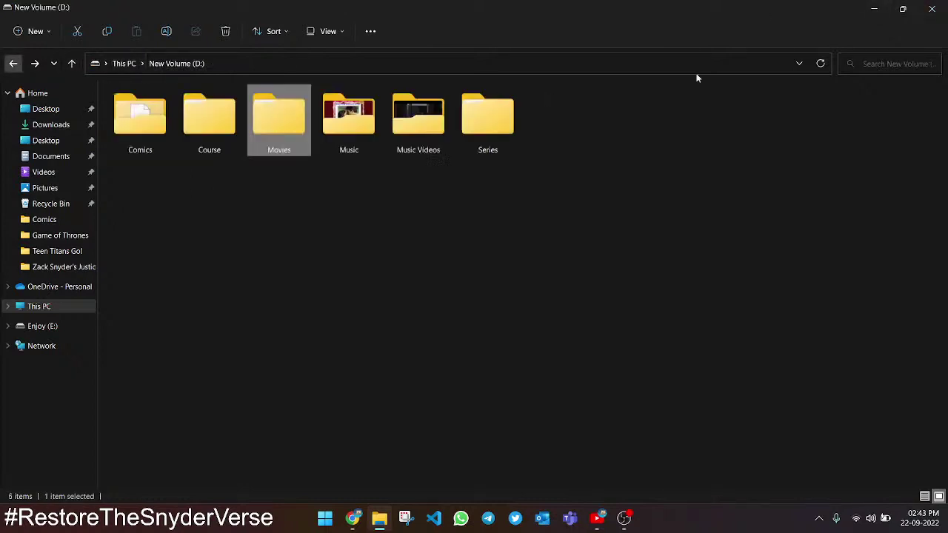
Step: Look over the show folders inside Series, return to New Volume (D:), and switch back to the Jellyfin site in Chrome
double_click(516, 114)
drag(119, 202, 738, 93)
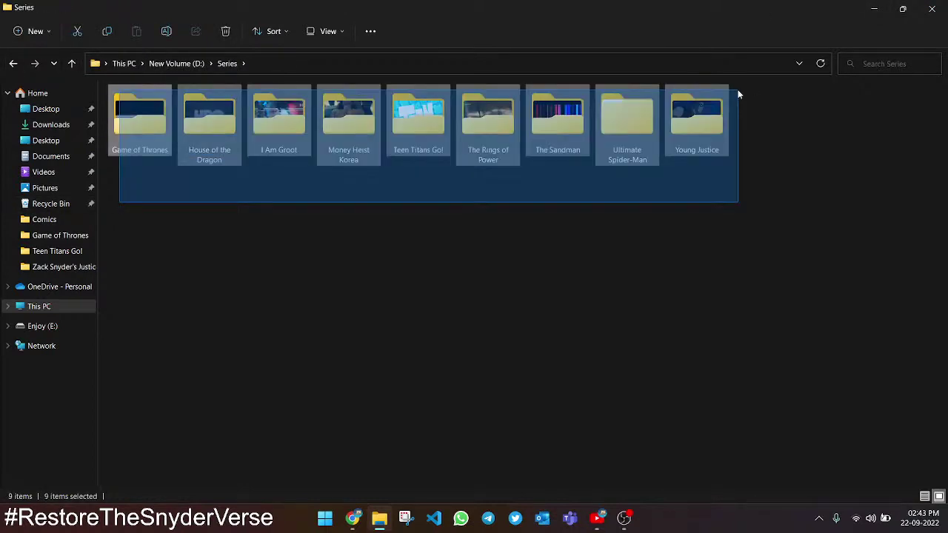
drag(745, 187, 162, 109)
click(13, 63)
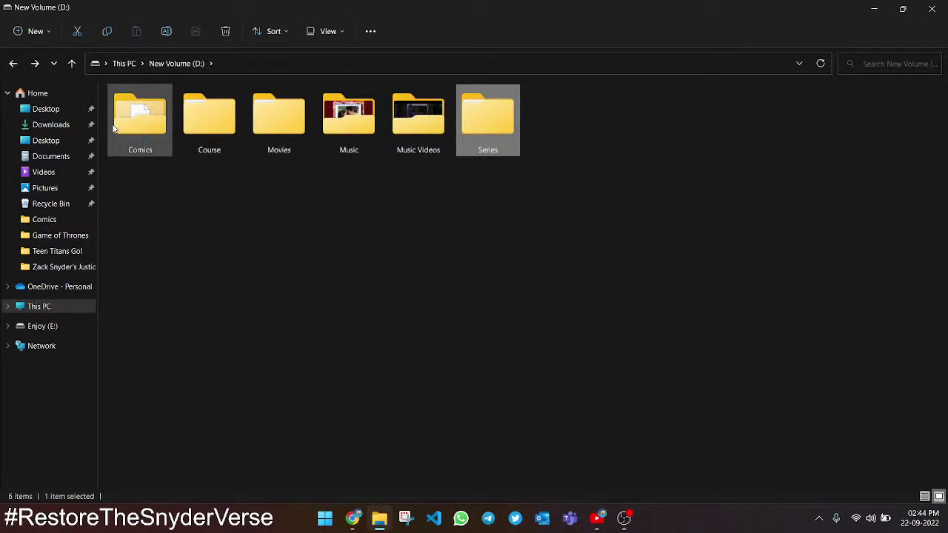
click(140, 122)
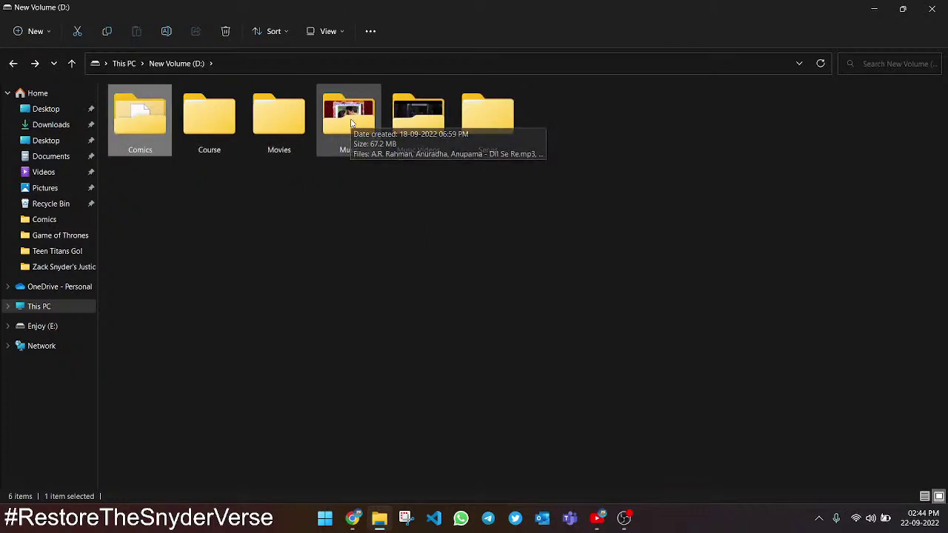
click(879, 8)
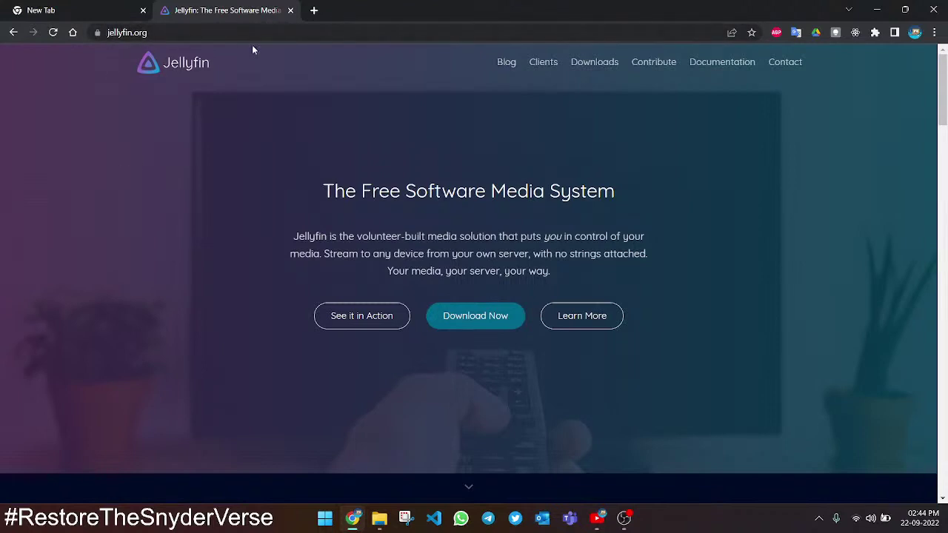
Step: Read the home page headline text and the "What is Jellyfin?" section with its supported media types
drag(311, 178, 594, 271)
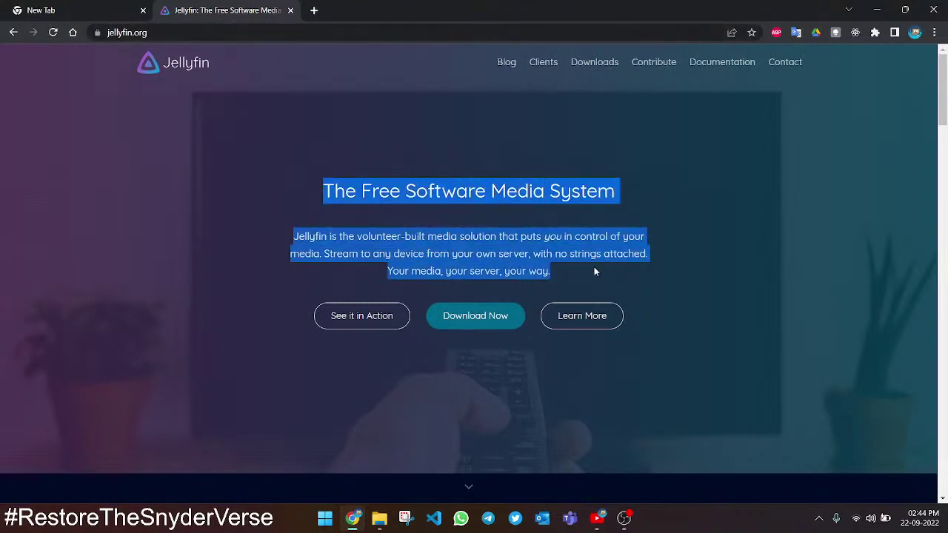
click(584, 178)
scroll(246, 204, down, 6)
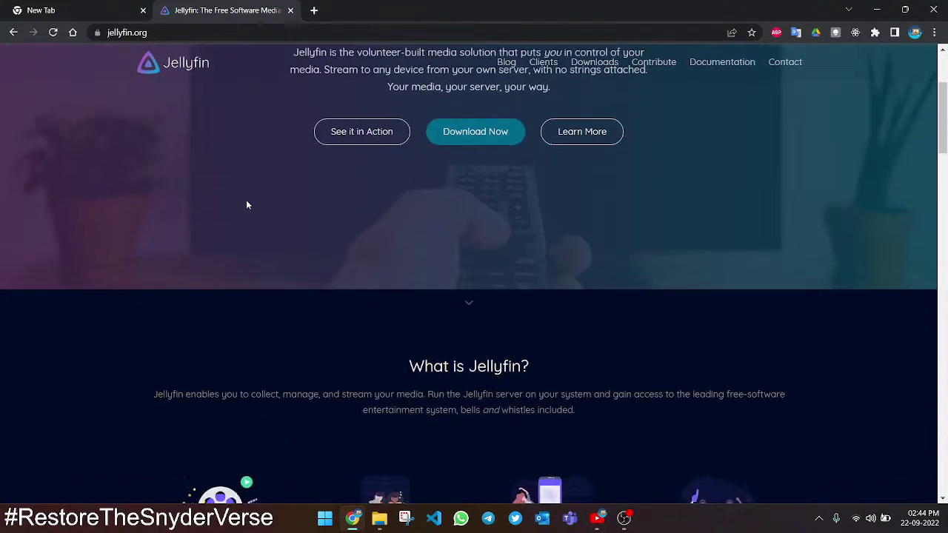
drag(427, 120, 529, 119)
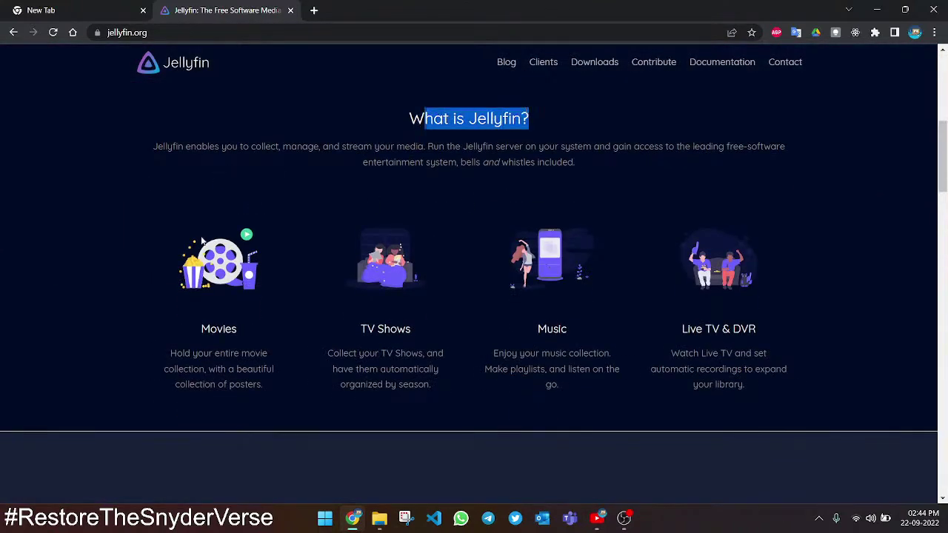
drag(172, 131, 782, 381)
click(782, 382)
Step: Examine the "Your media, wherever you are." section for the devices and clients that Jellyfin supports
scroll(126, 235, down, 3)
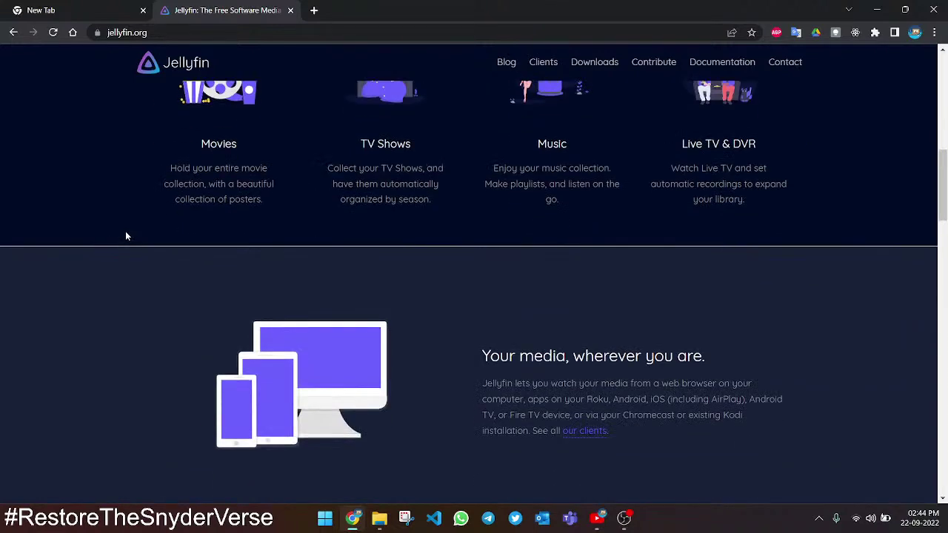
scroll(126, 235, up, 3)
scroll(126, 235, down, 5)
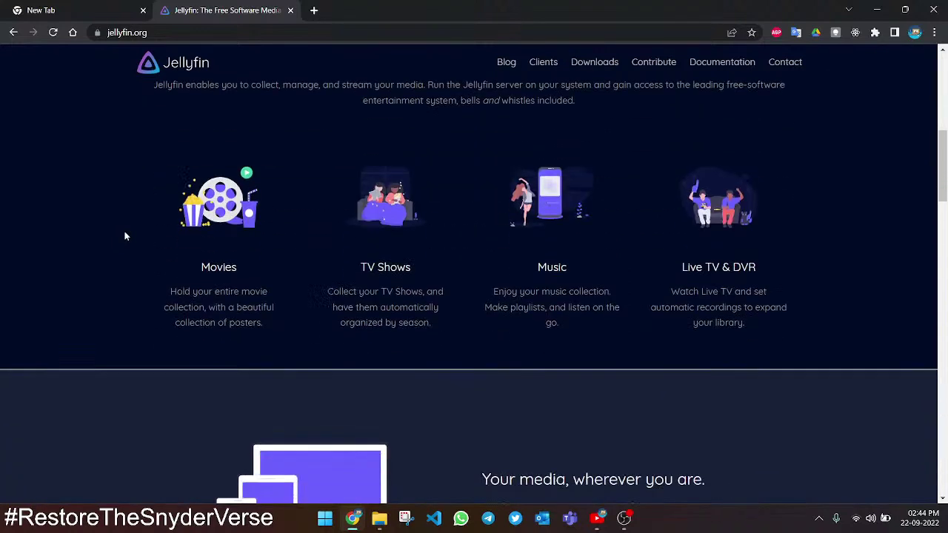
scroll(125, 235, down, 2)
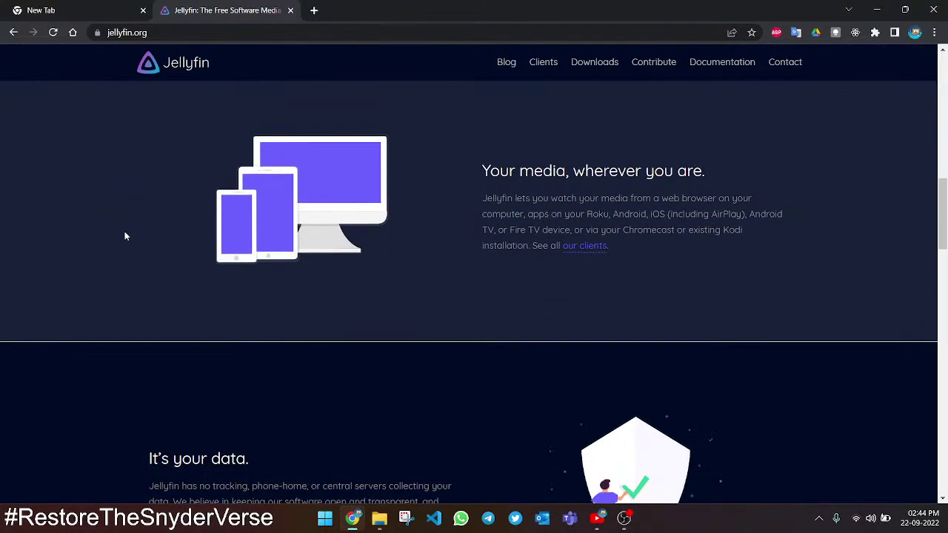
scroll(126, 236, up, 2)
scroll(125, 236, down, 4)
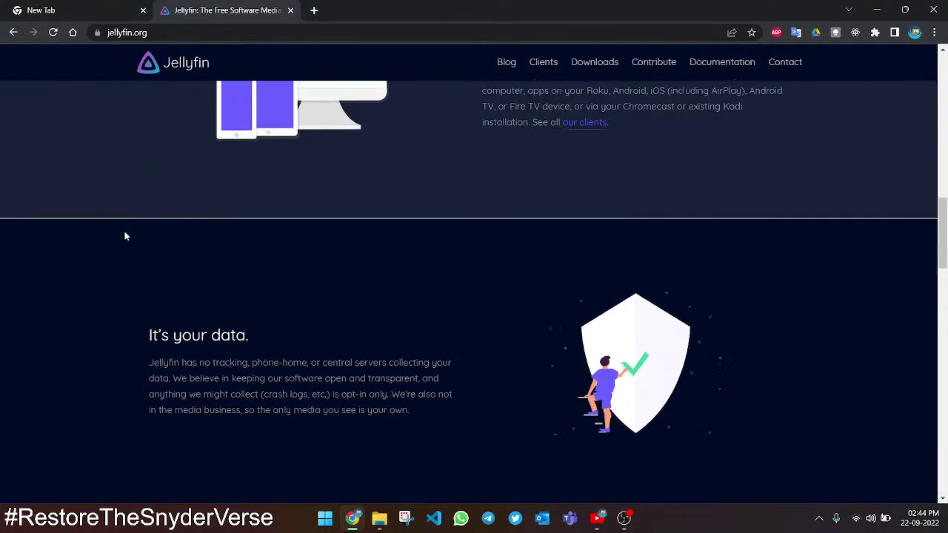
scroll(124, 235, up, 3)
scroll(124, 235, down, 2)
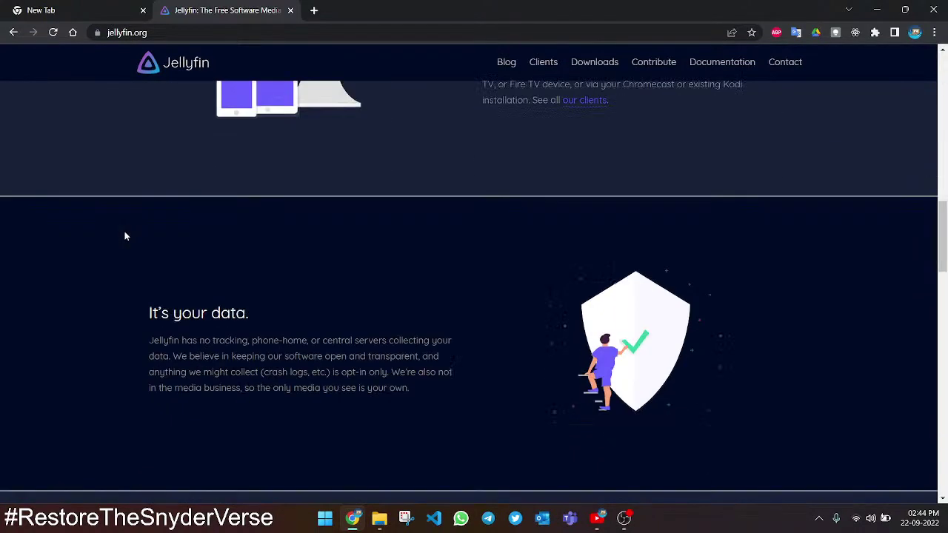
scroll(140, 231, up, 3)
drag(470, 235, 725, 320)
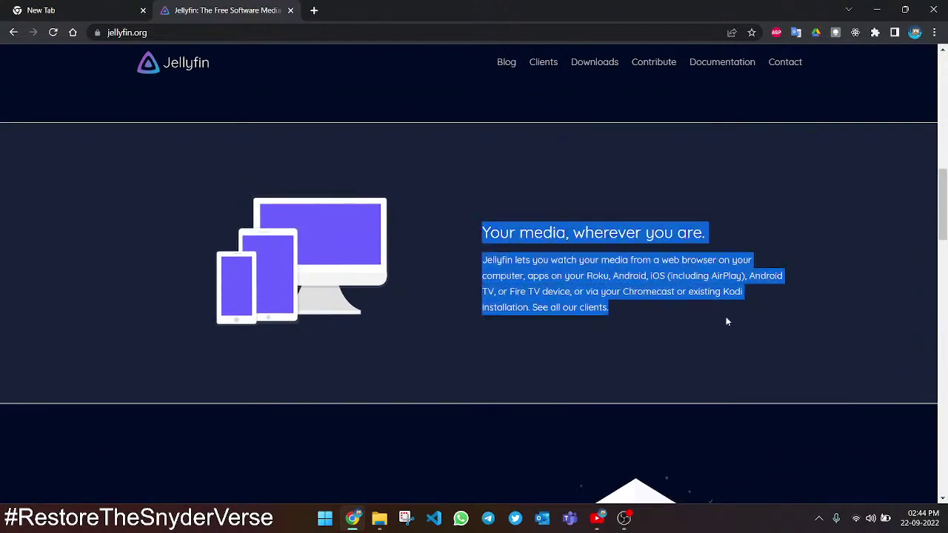
click(209, 391)
Step: Read the "It's your data." section about Jellyfin's tracking and data collection policy
scroll(150, 389, down, 3)
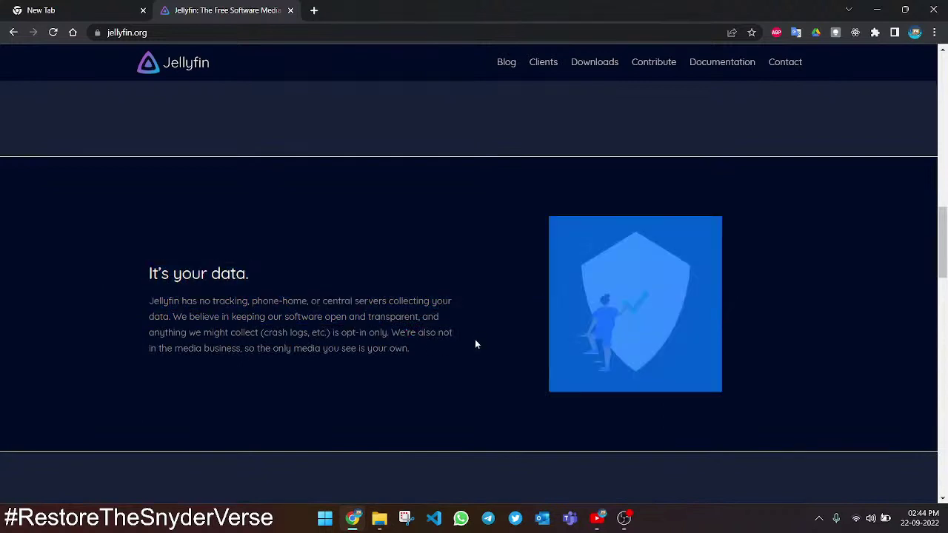
drag(475, 343, 149, 266)
drag(446, 347, 148, 257)
click(148, 257)
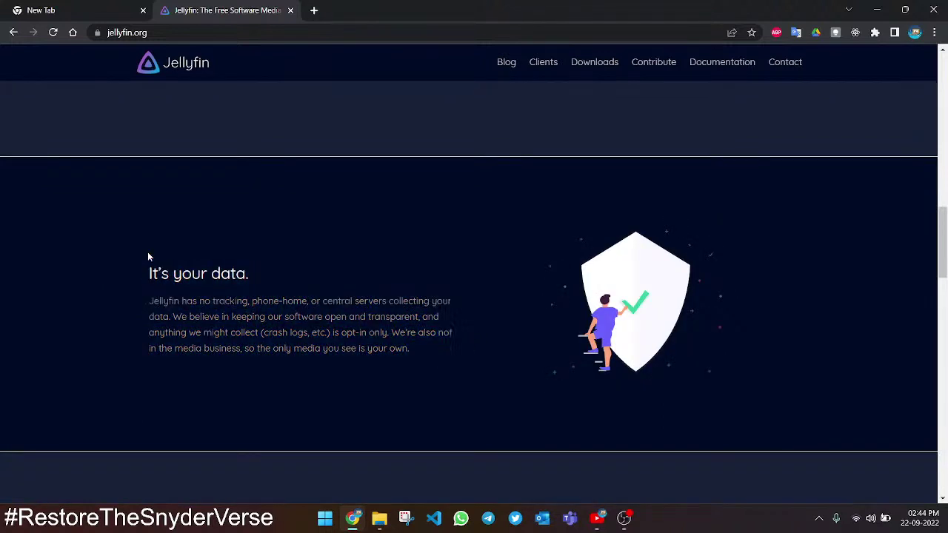
Step: Read the "Yes, it really costs nothing." section about the cost of the Jellyfin server and clients
scroll(148, 257, down, 3)
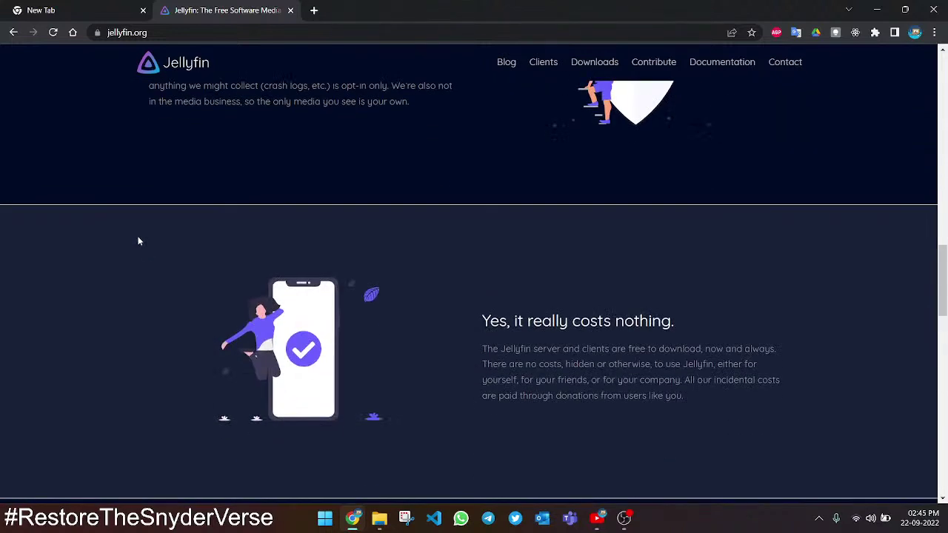
scroll(138, 241, down, 1)
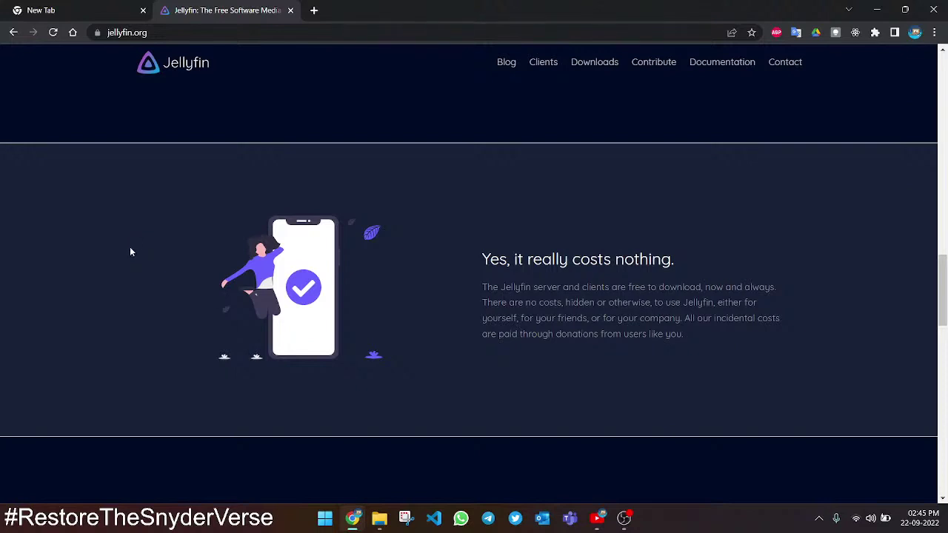
scroll(125, 249, down, 1)
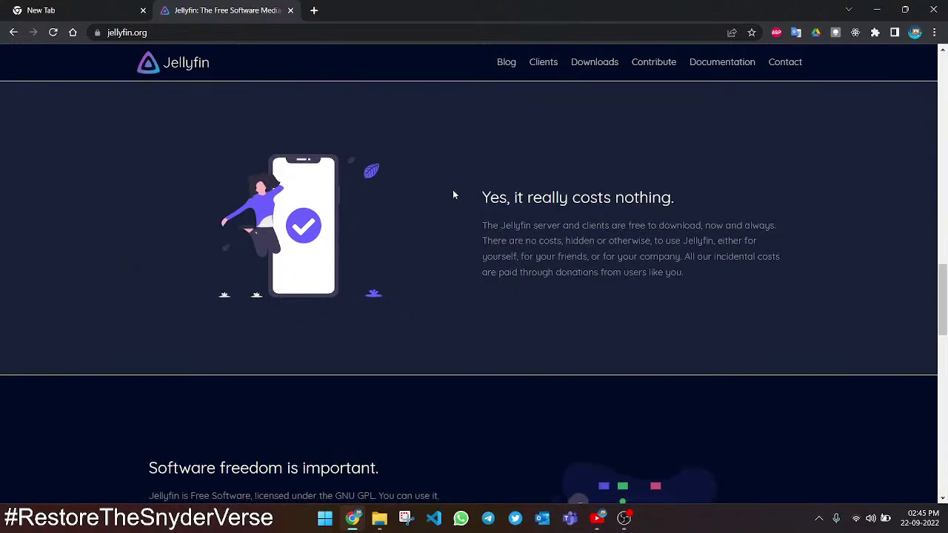
drag(454, 195, 722, 301)
click(173, 260)
scroll(148, 252, down, 2)
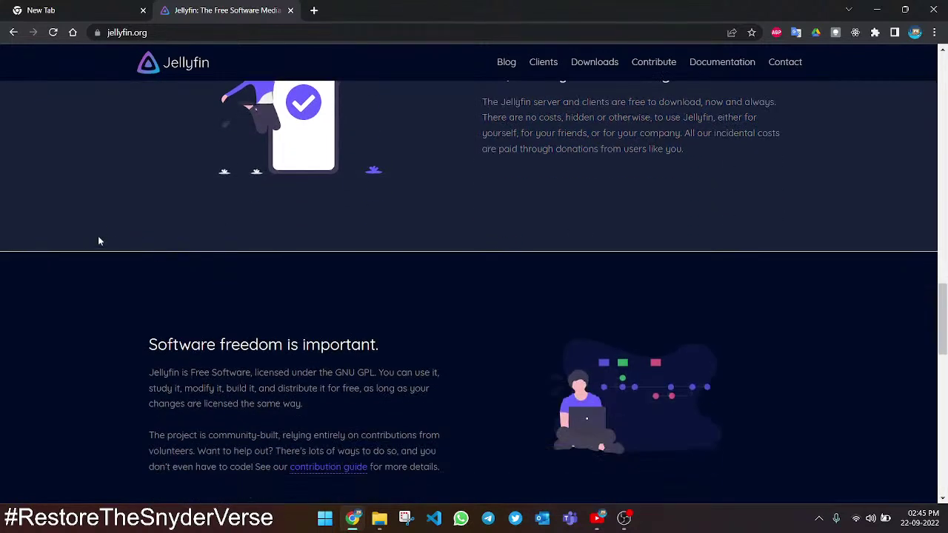
Step: Review the rest of the home page, from the "See it in Action" screenshots to "Get Started Now"
scroll(75, 236, down, 5)
scroll(406, 254, down, 3)
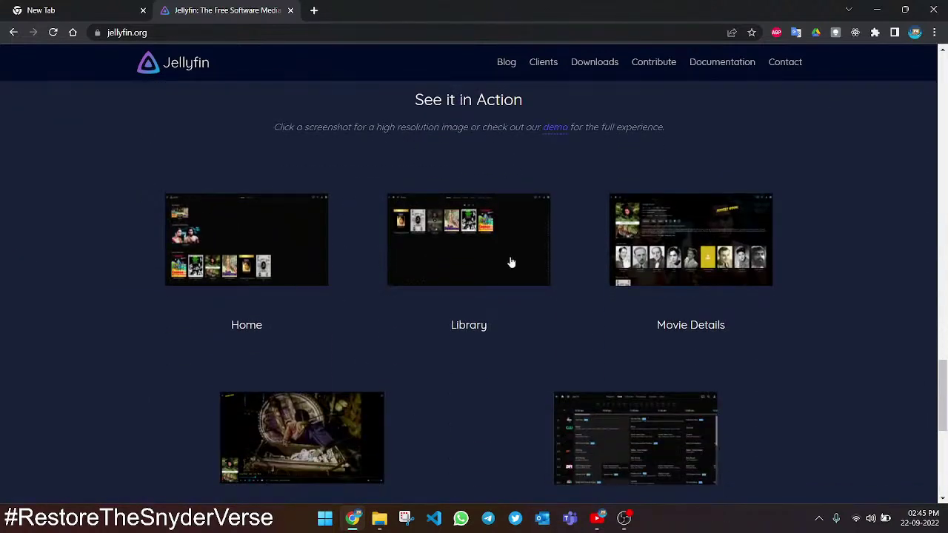
drag(408, 95, 721, 141)
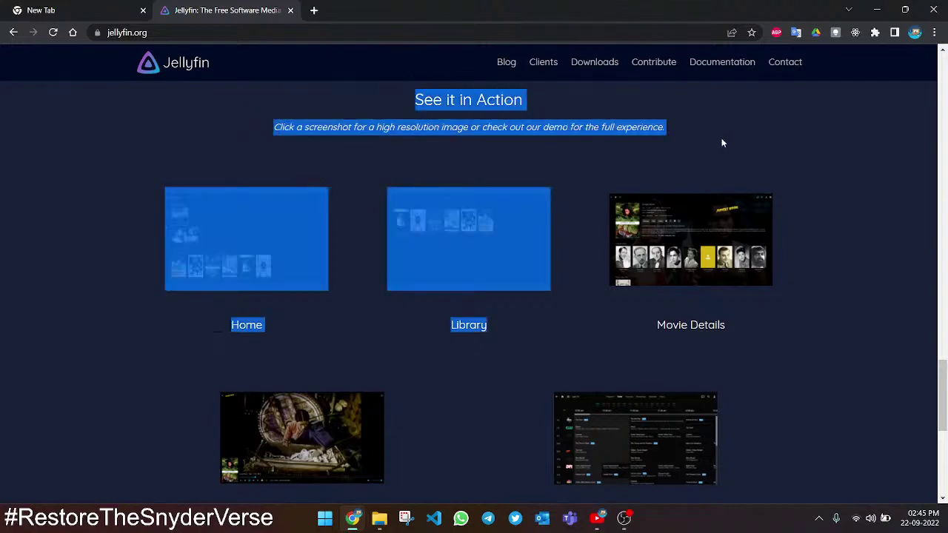
click(581, 164)
scroll(86, 285, down, 5)
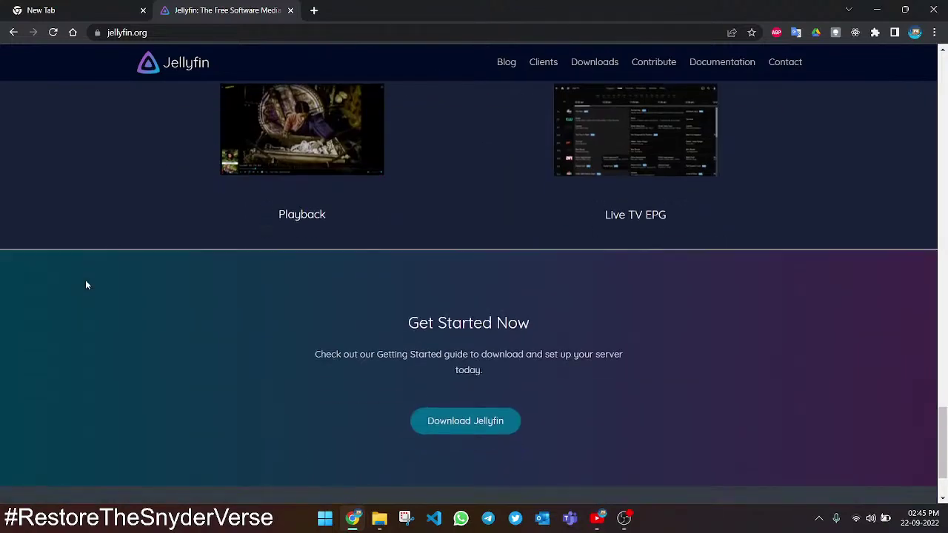
Step: Open the Jellyfin Server downloads page from the introduction area of the home page
scroll(86, 285, up, 15)
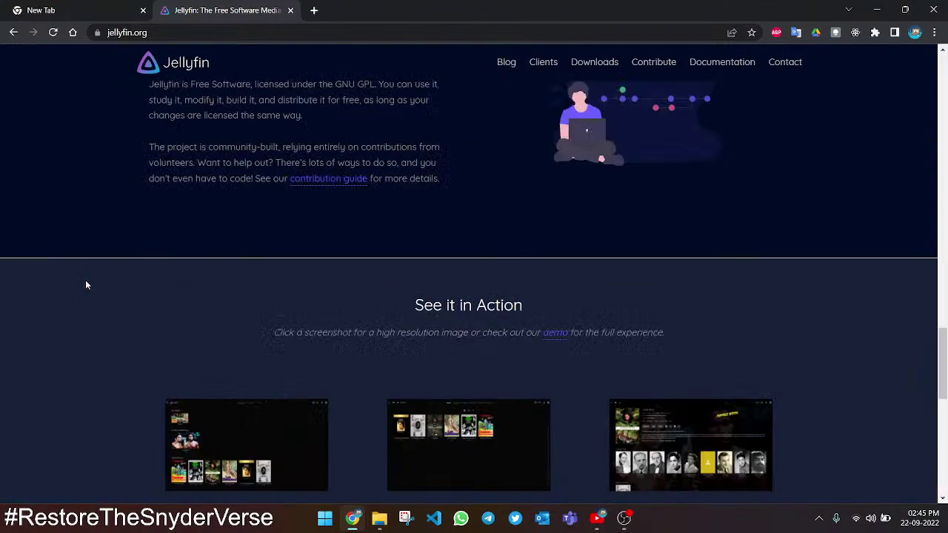
scroll(85, 284, up, 2)
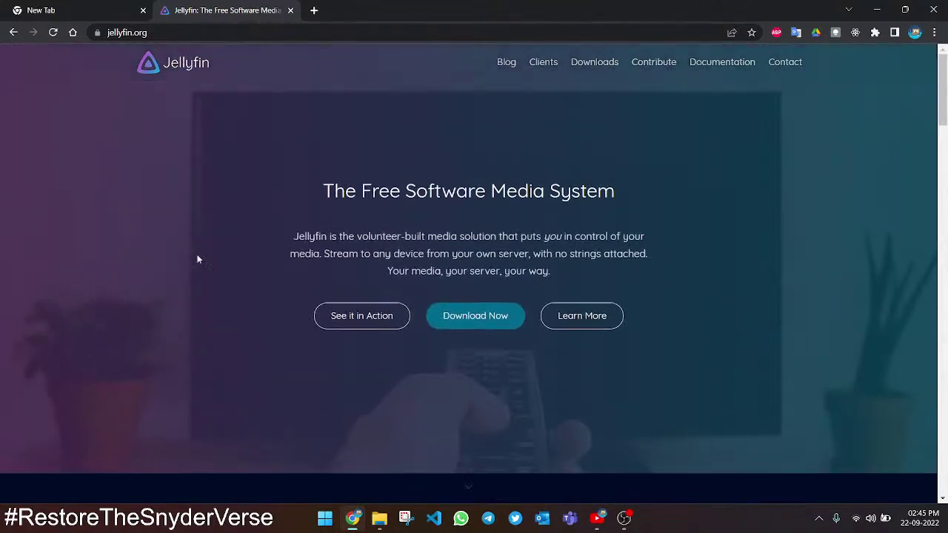
click(478, 317)
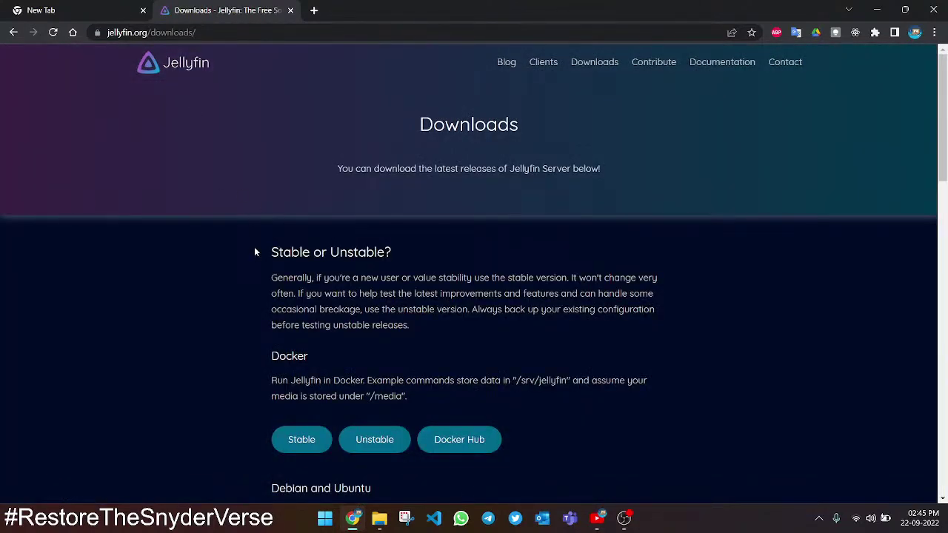
Step: Read the Docker section of the downloads page
scroll(252, 289, down, 3)
drag(255, 171, 401, 185)
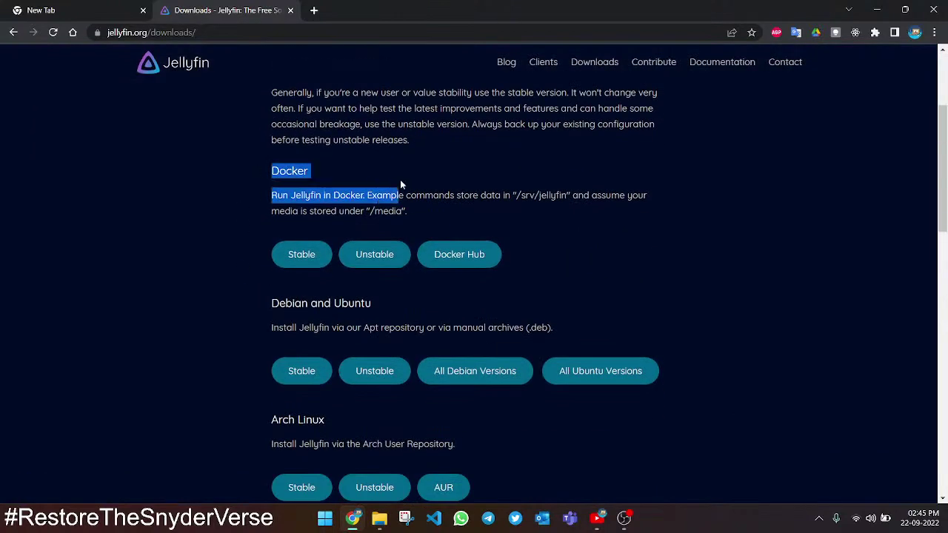
click(418, 210)
drag(424, 217, 248, 171)
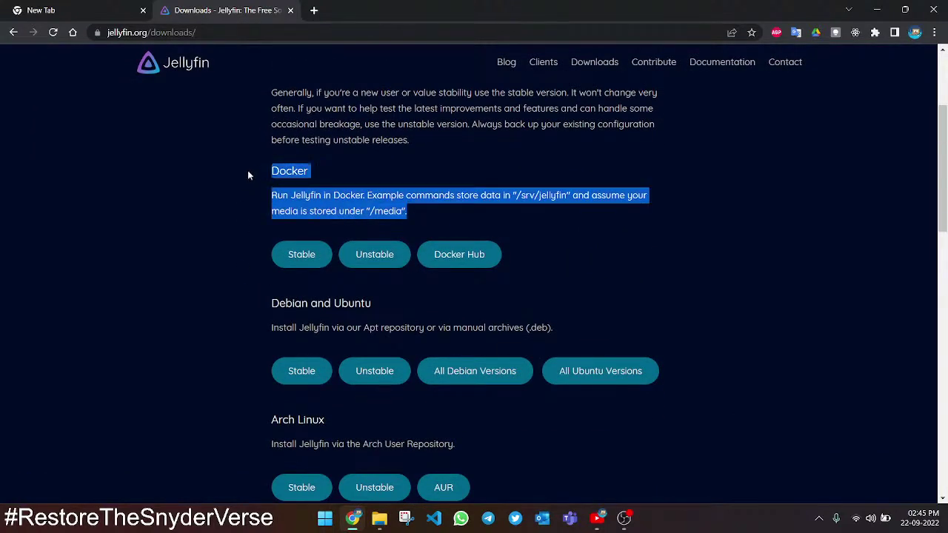
Step: Look through the server download options for each platform, from Docker and the Linux distributions to MacOS and Windows
click(247, 173)
scroll(314, 224, down, 1)
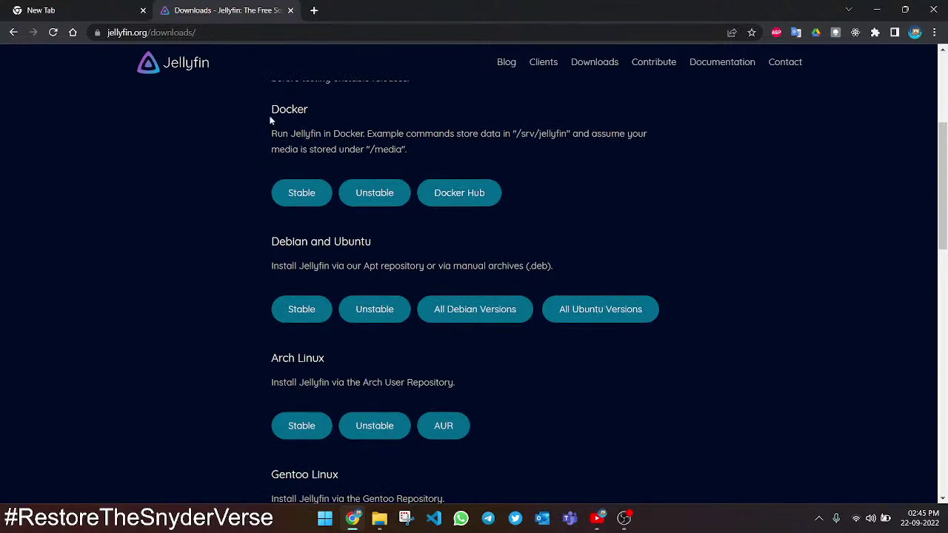
mouse_move(270, 117)
mouse_down()
mouse_move(405, 115)
mouse_move(457, 145)
mouse_move(344, 148)
mouse_move(256, 106)
mouse_up()
click(456, 145)
click(240, 123)
scroll(281, 175, down, 1)
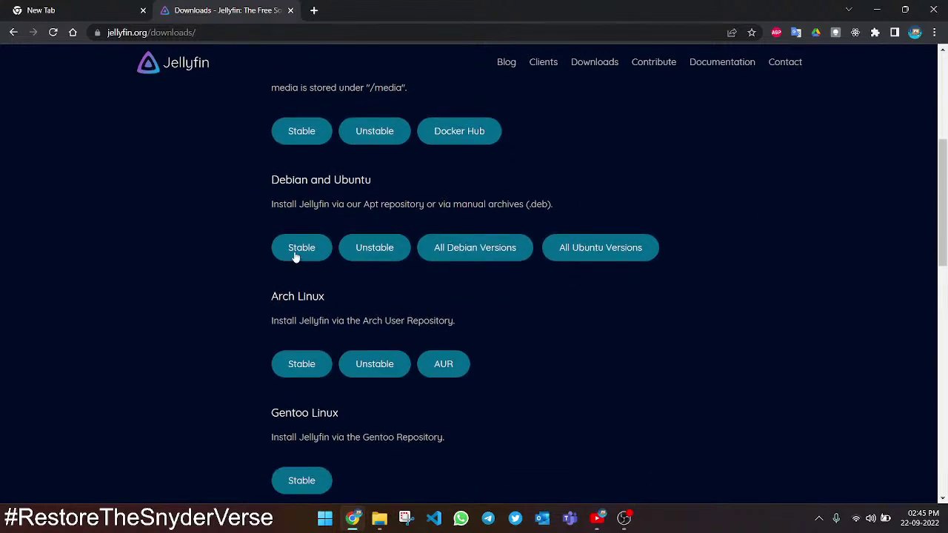
scroll(256, 374, down, 4)
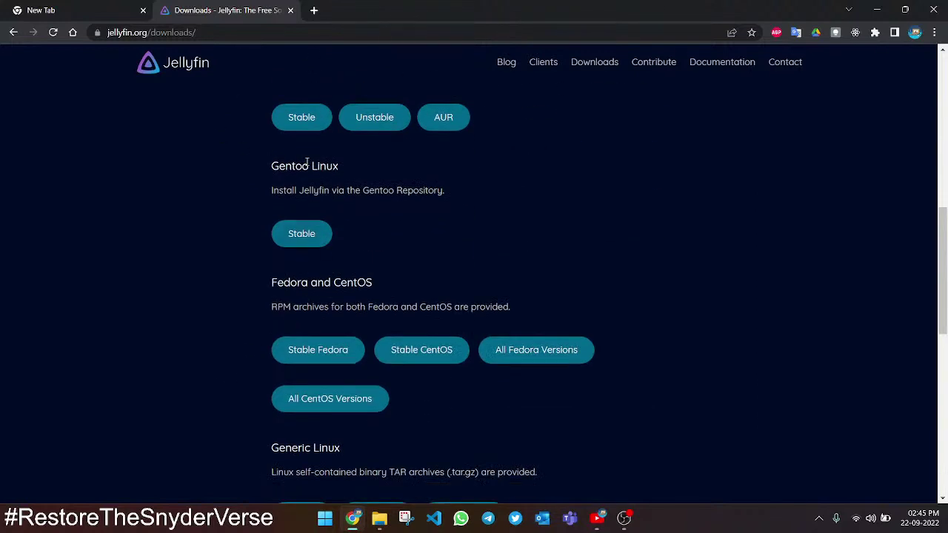
scroll(229, 280, down, 4)
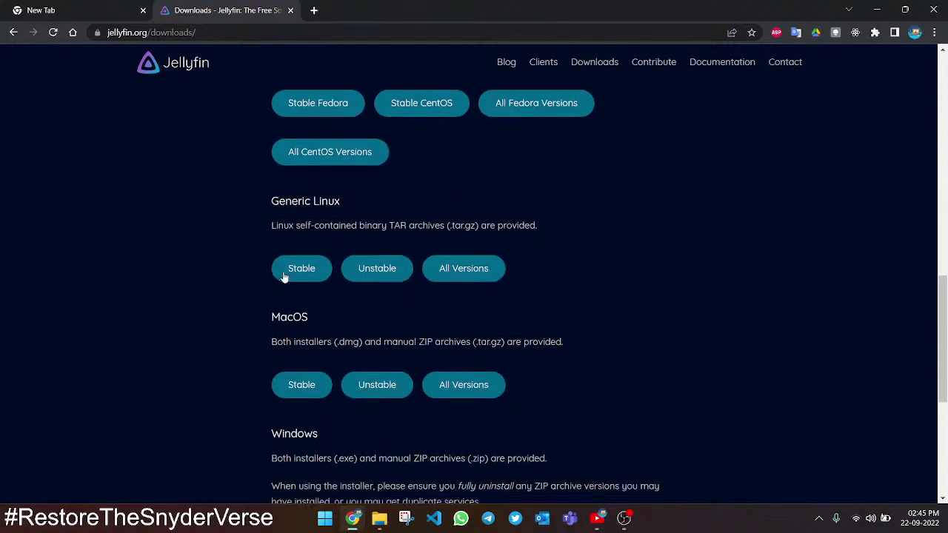
double_click(288, 318)
scroll(285, 315, down, 2)
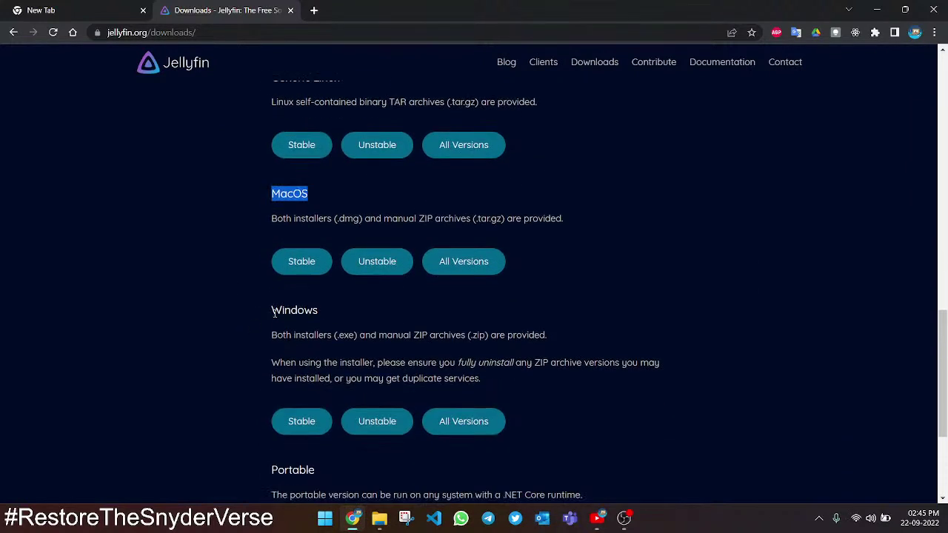
double_click(282, 311)
click(234, 304)
scroll(233, 302, down, 2)
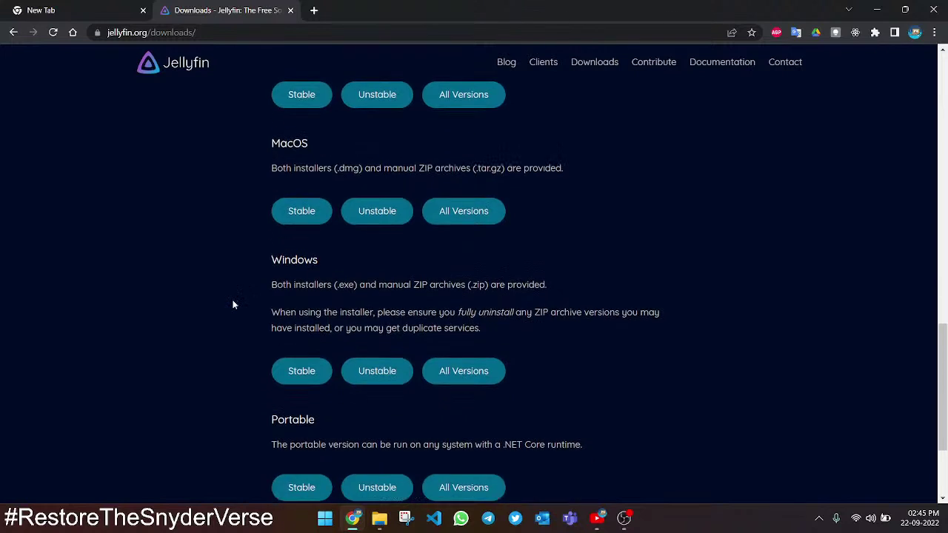
Step: Read the Windows section of the downloads page and open its Stable builds
drag(270, 191, 519, 271)
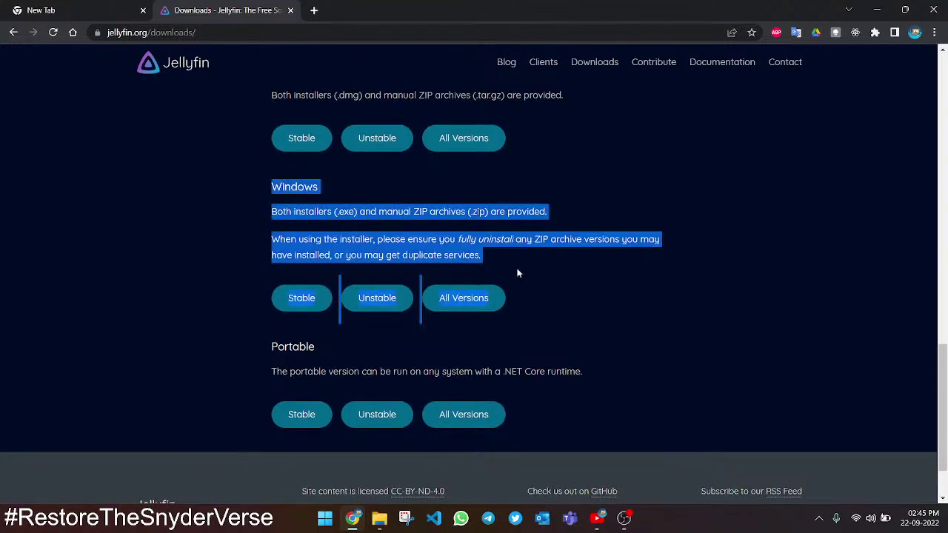
click(276, 309)
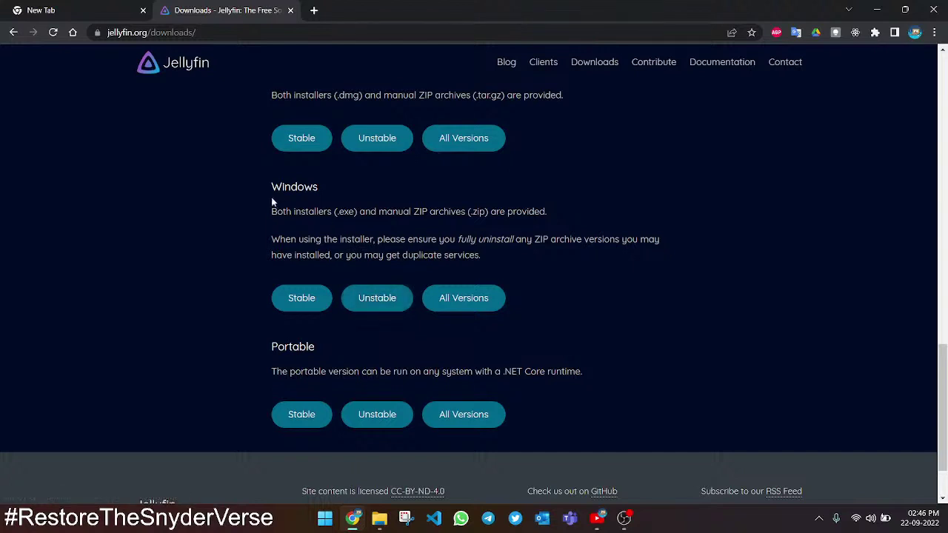
drag(271, 200, 493, 246)
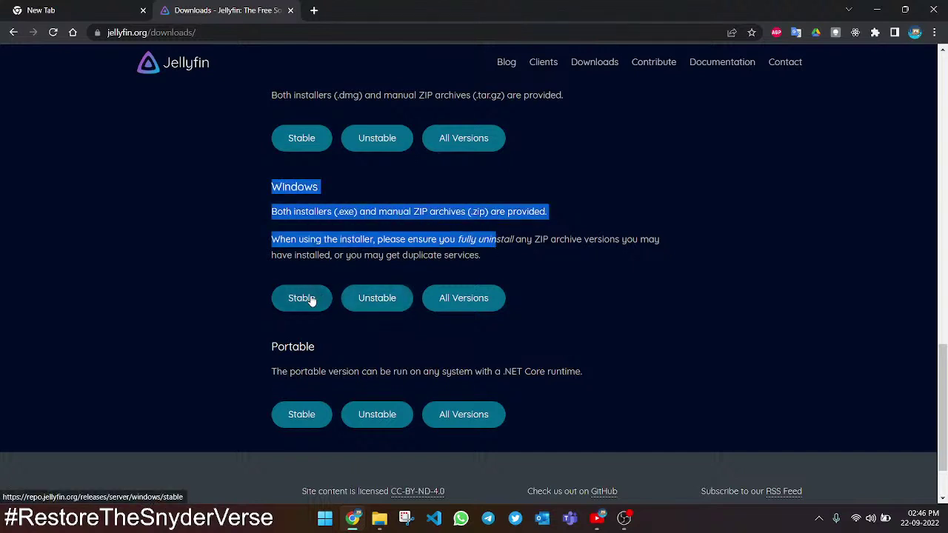
click(242, 278)
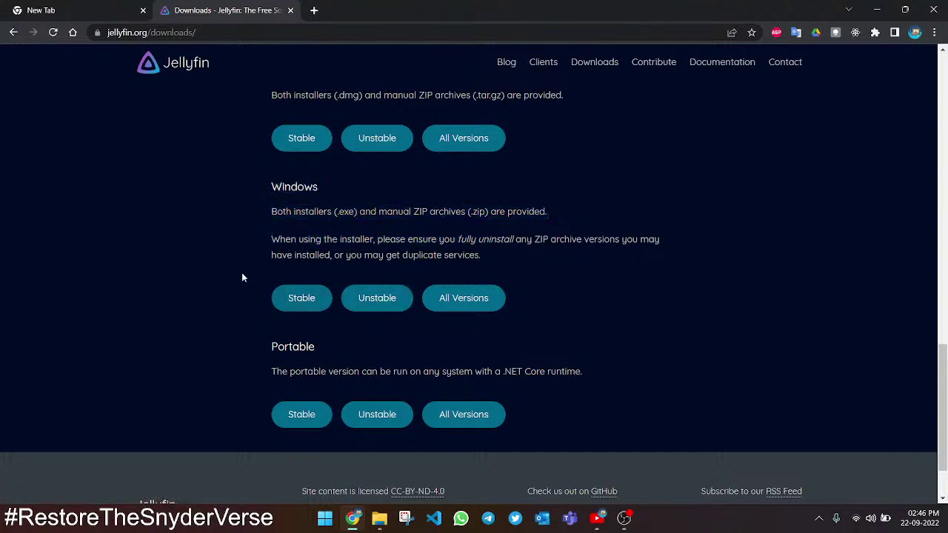
click(314, 305)
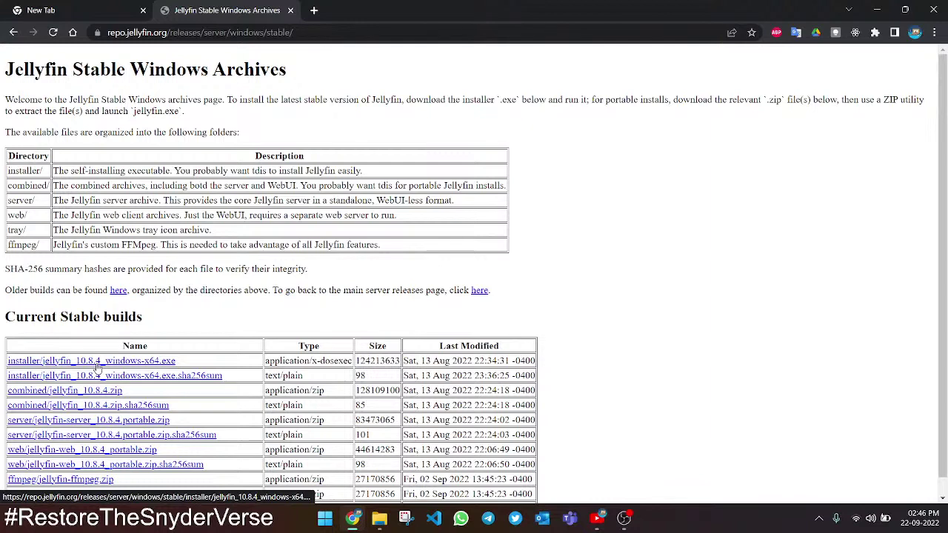
Step: Launch the downloaded installer jellyfin_10.8.4_windows-x64.exe from the browser's download history
key(ctrl+j)
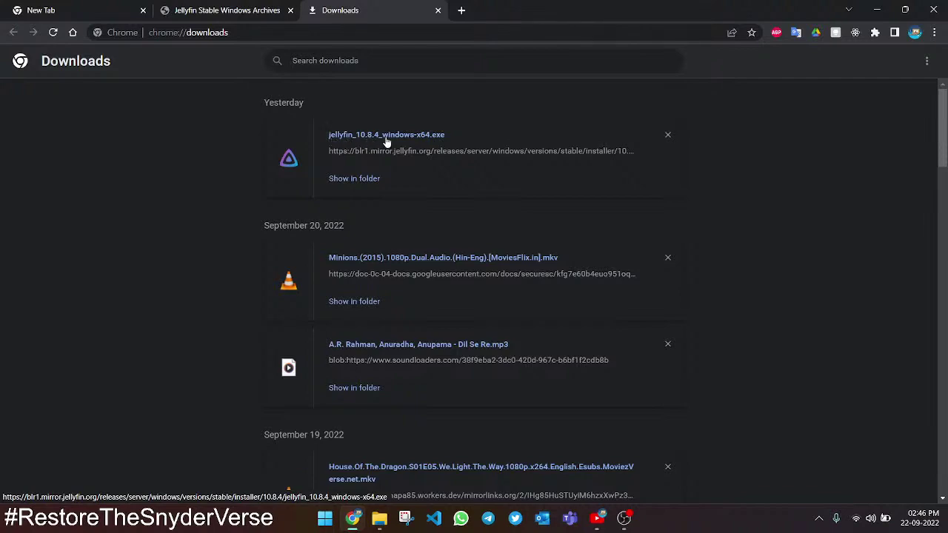
click(273, 8)
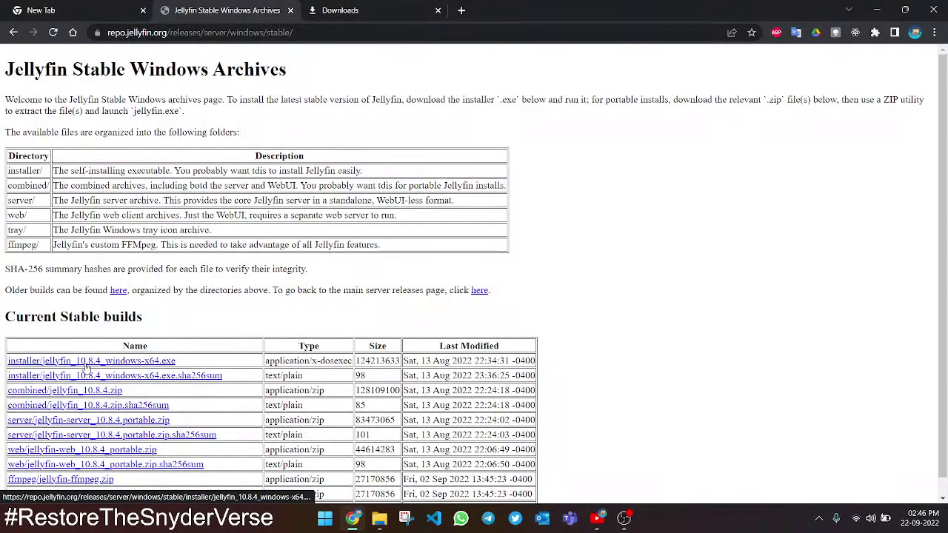
click(321, 5)
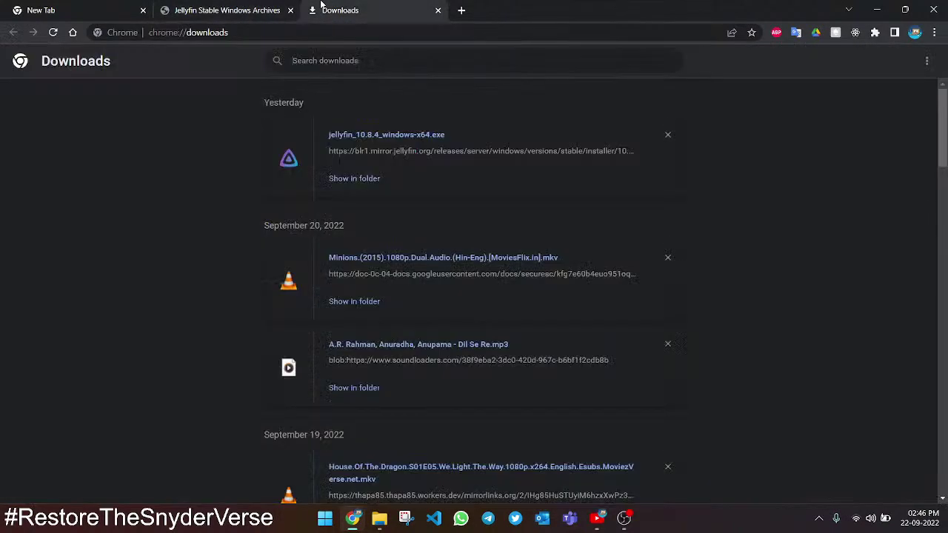
click(425, 136)
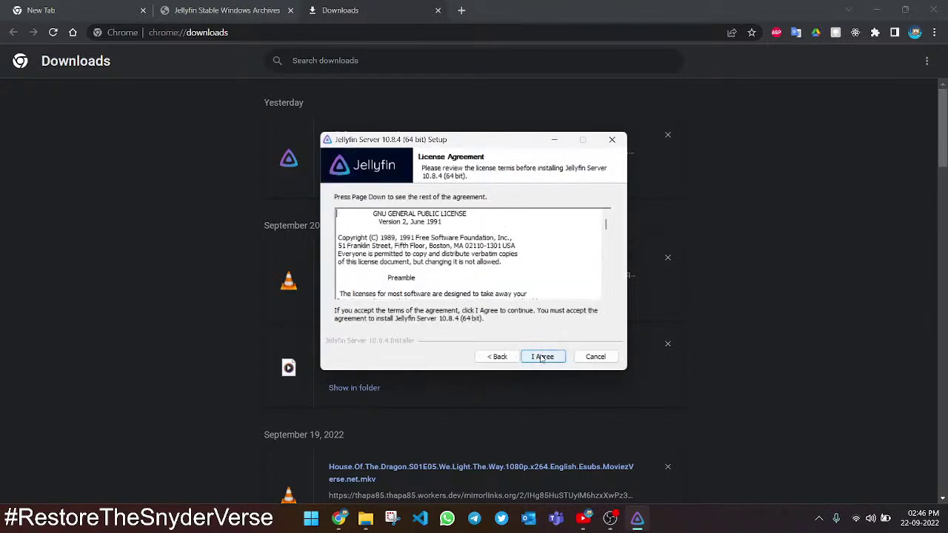
Step: Accept the license and install Jellyfin Server with Basic Install, using C:\Program Files\Jellyfin\Server and data folder C:\ProgramData\Jellyfin\Server
click(542, 357)
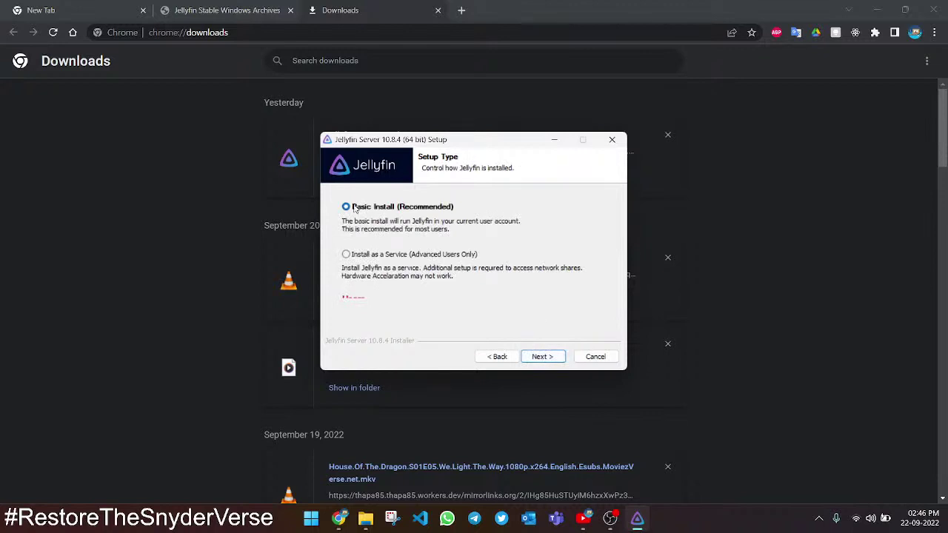
click(540, 357)
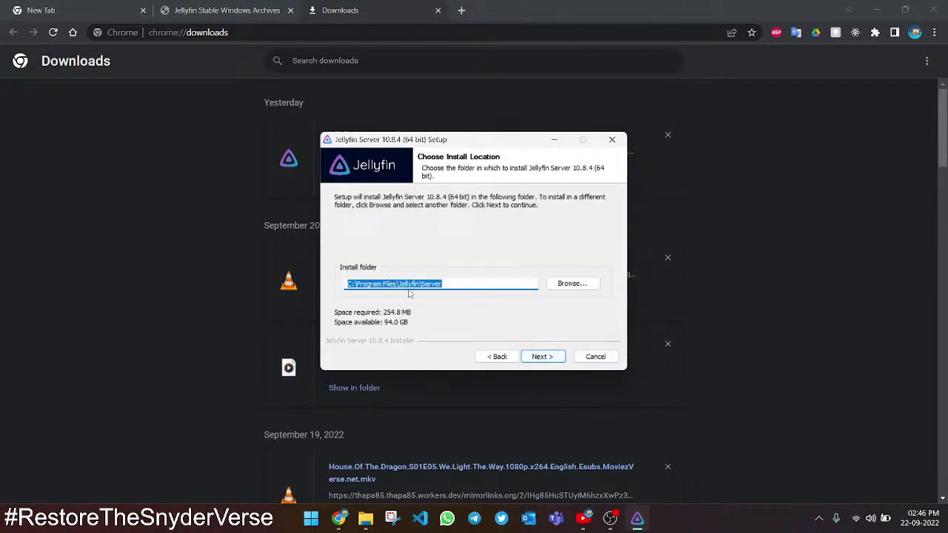
click(541, 356)
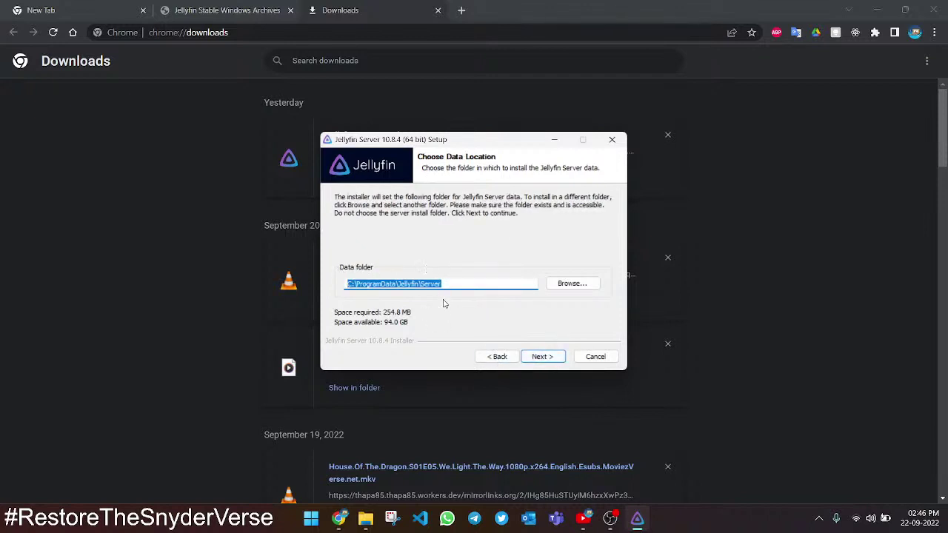
click(548, 355)
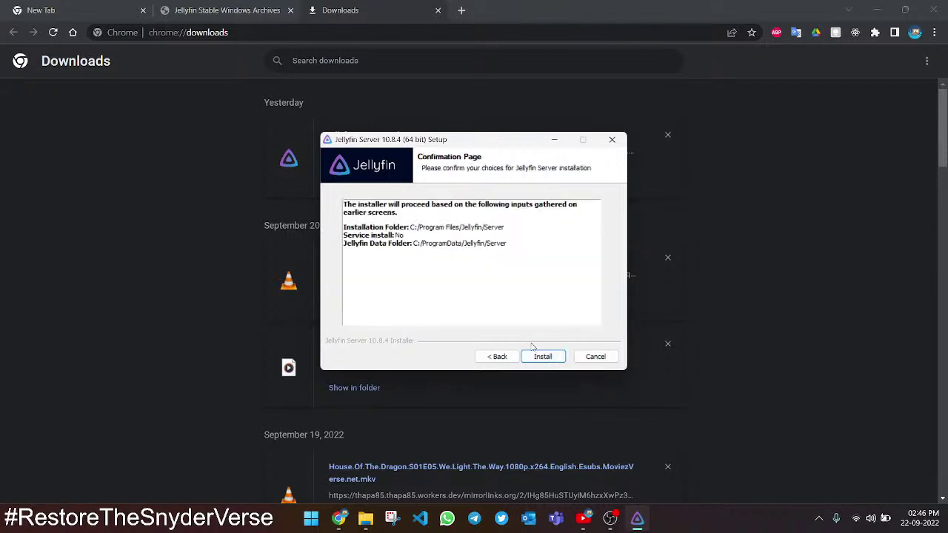
click(542, 357)
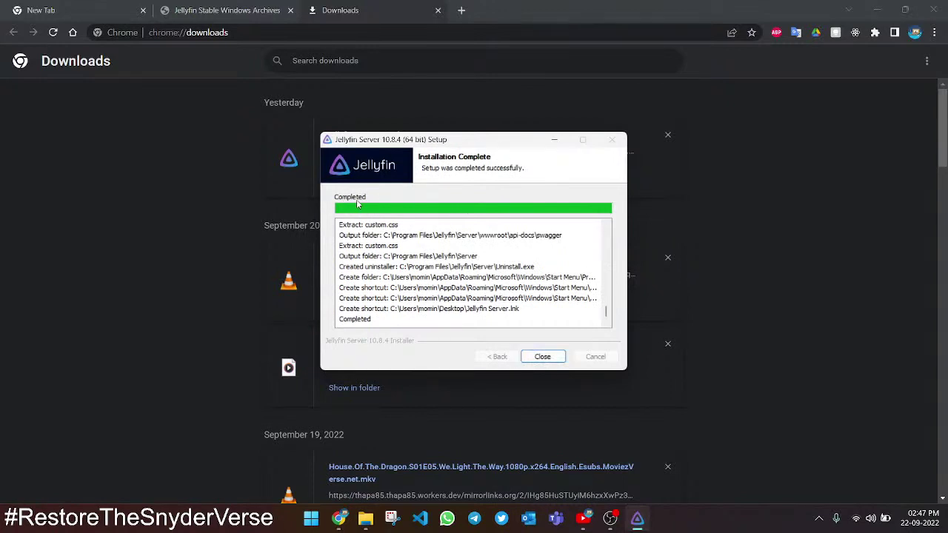
click(543, 357)
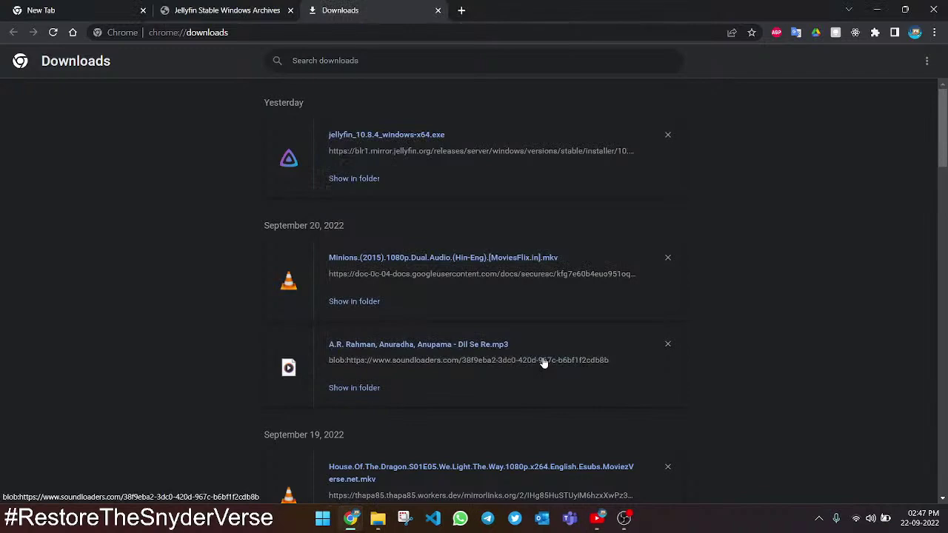
Step: Close the download history and Jellyfin archives pages and minimize the browser to reach the desktop
click(438, 10)
click(290, 11)
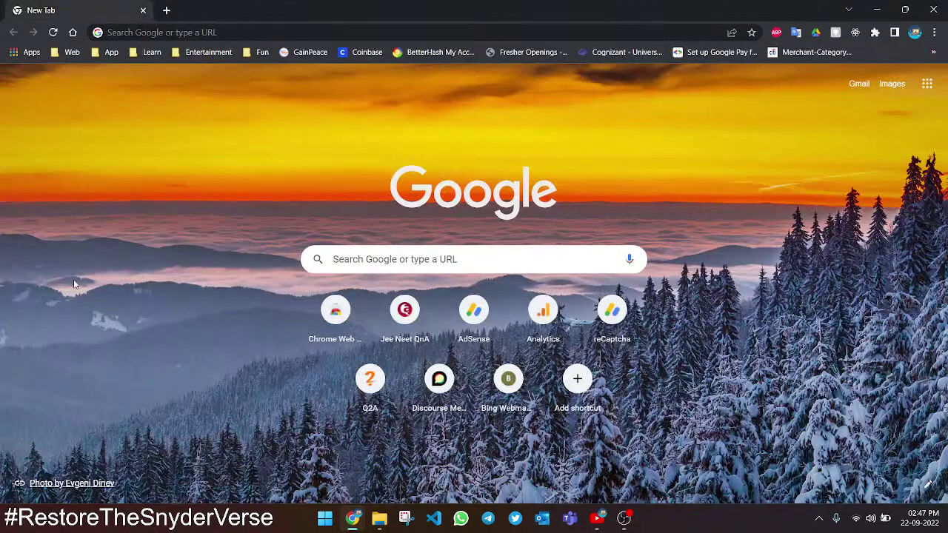
click(878, 8)
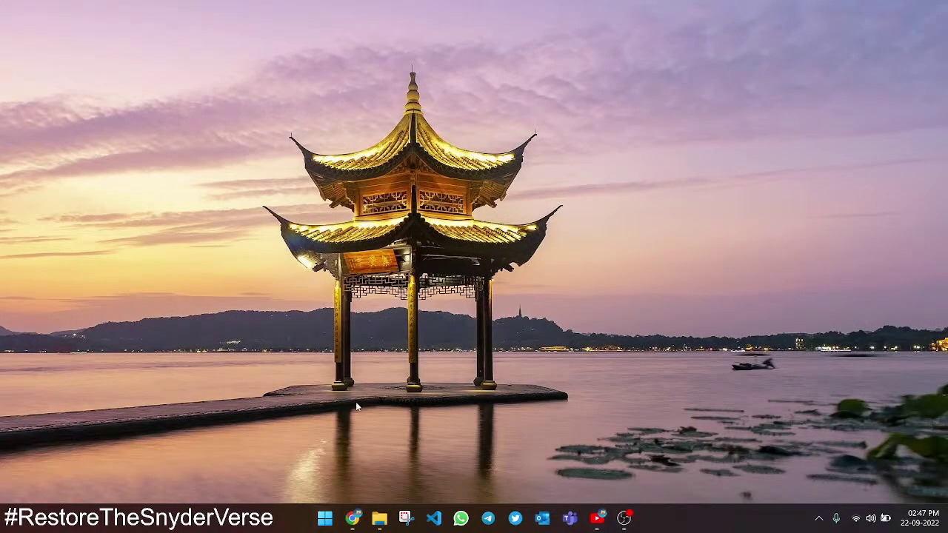
click(324, 517)
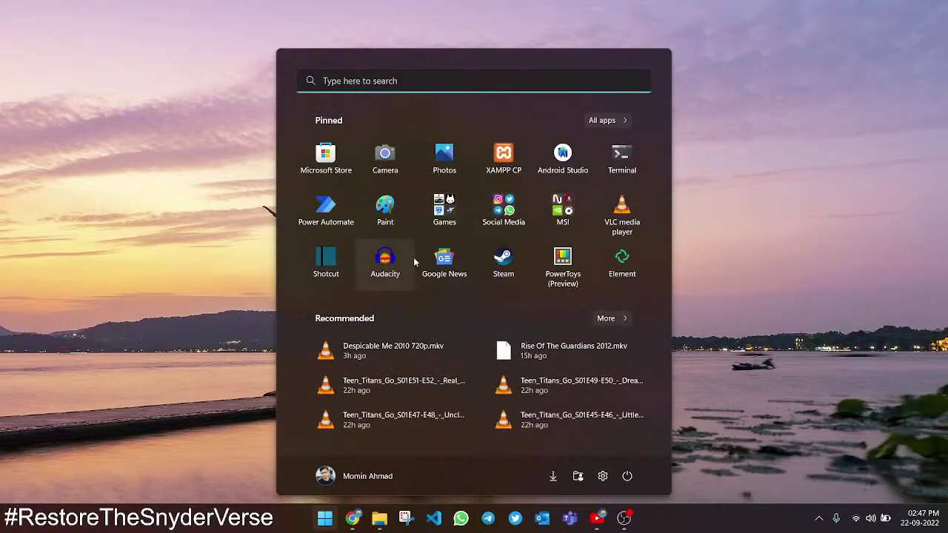
click(616, 319)
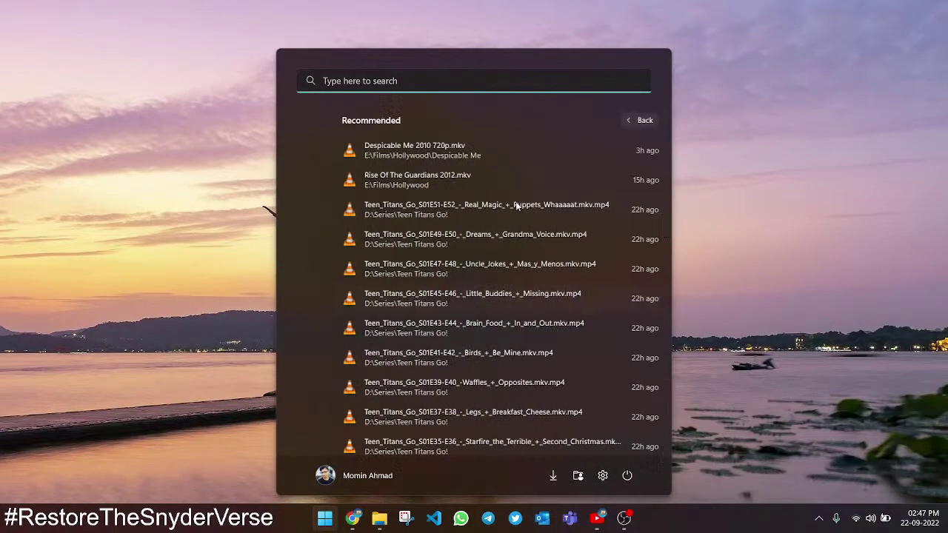
click(600, 120)
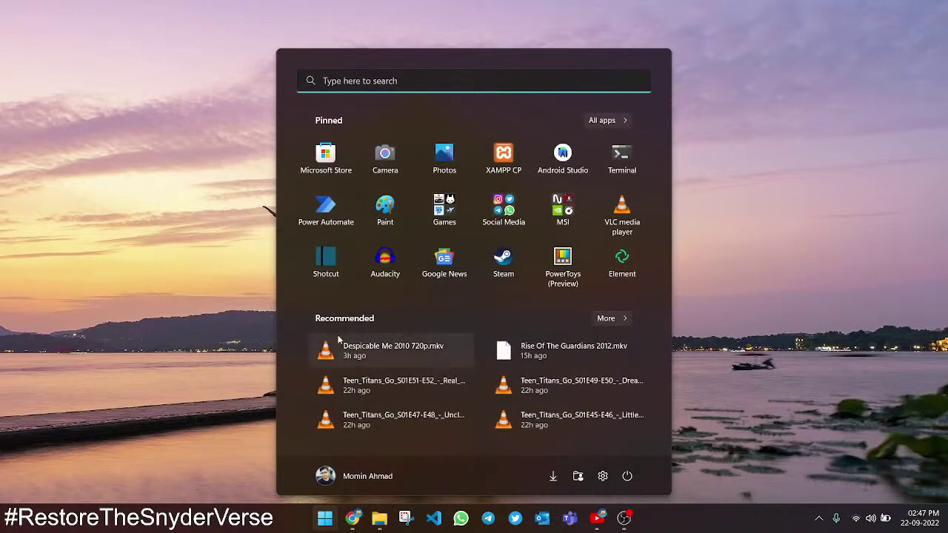
click(256, 271)
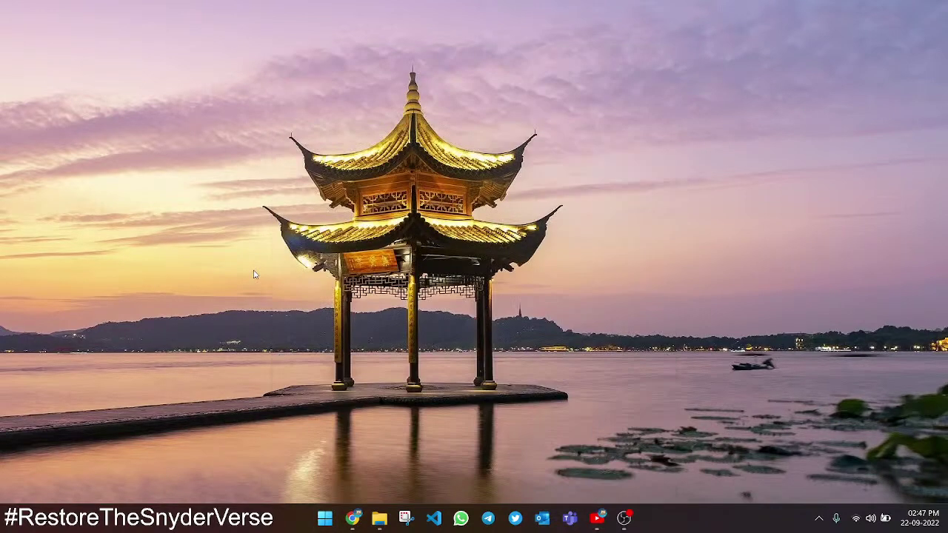
Step: Show the desktop icons to locate the Jellyfin Server shortcut, and hide them again
right_click(256, 271)
mouse_move(363, 133)
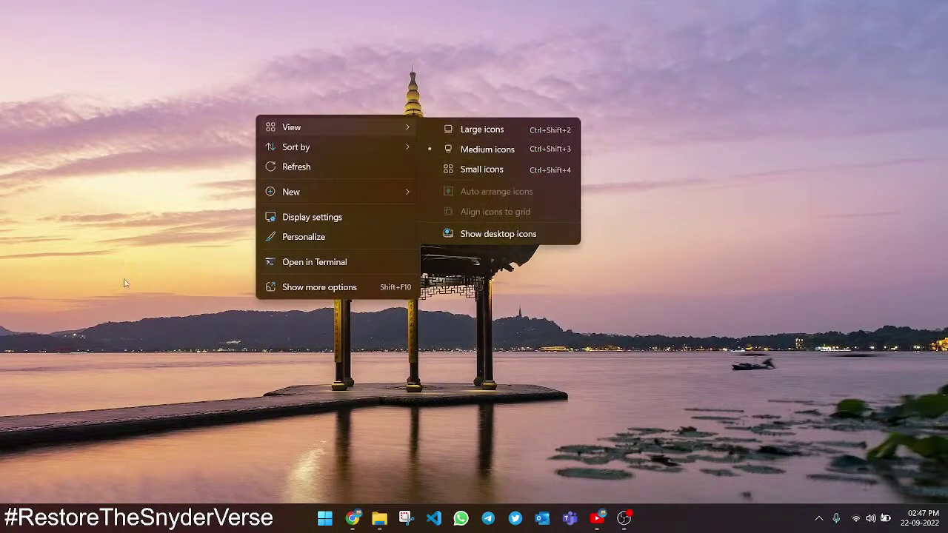
click(475, 234)
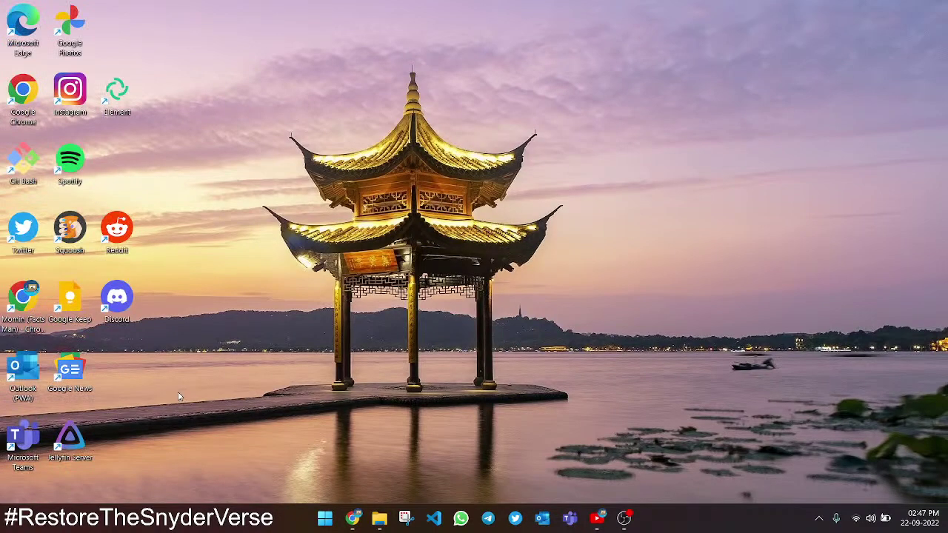
right_click(288, 209)
mouse_move(358, 225)
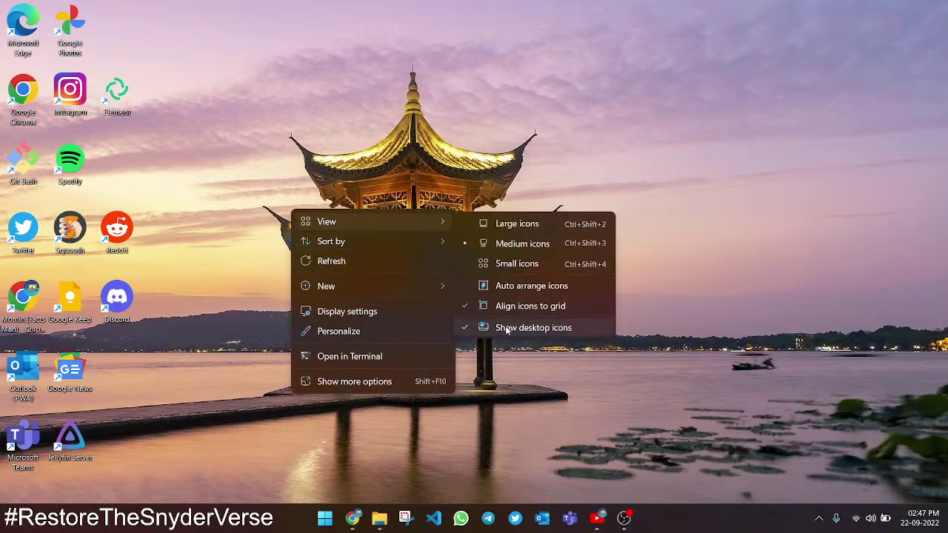
click(508, 328)
Step: Search Windows for "jell", launch the Jellyfin Tray App and check the hidden system tray icons
click(331, 519)
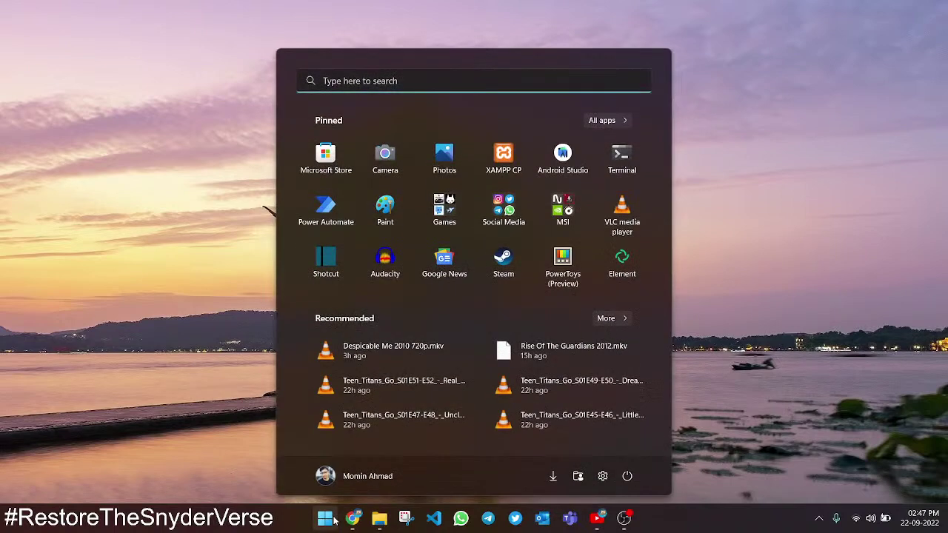
text(jell)
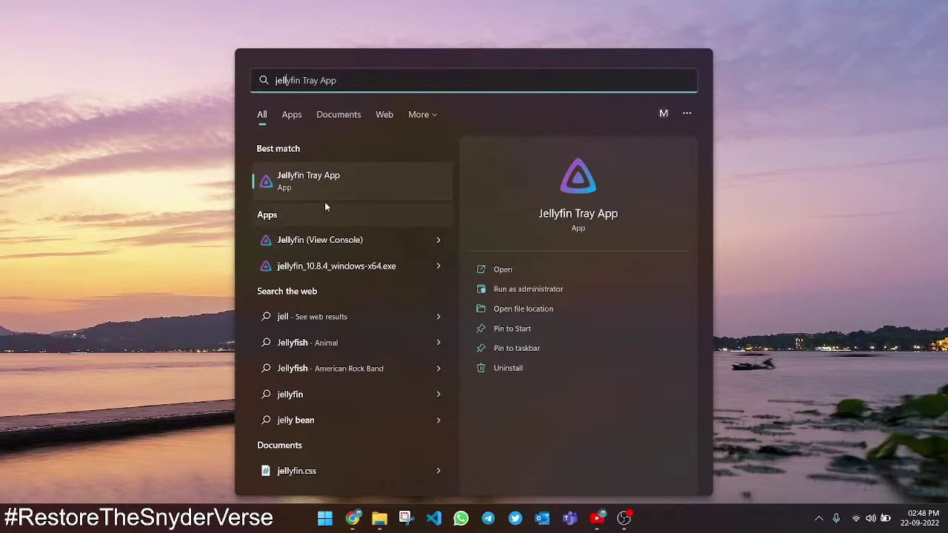
click(279, 185)
click(824, 519)
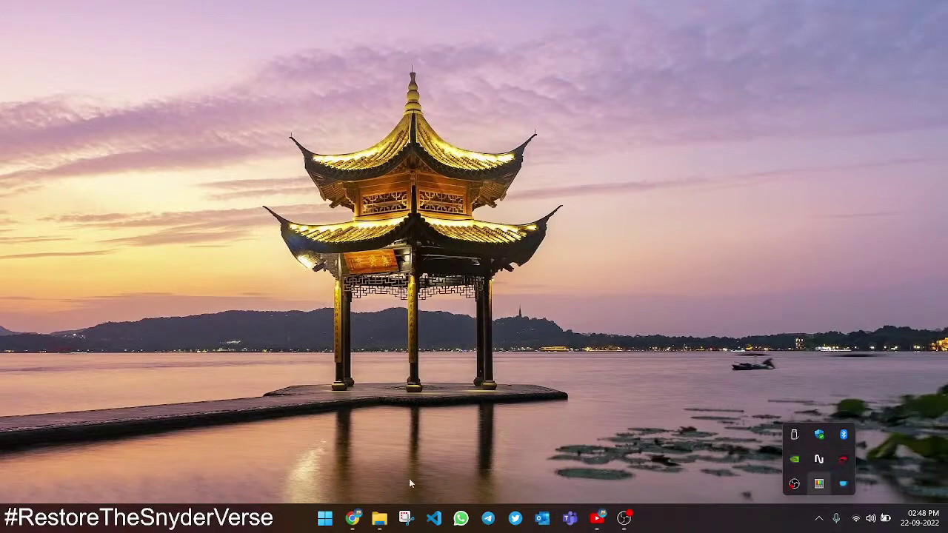
Step: Search Windows for "jell", launch the Jellyfin Tray App and bring up the options of its hidden system tray icon
click(324, 518)
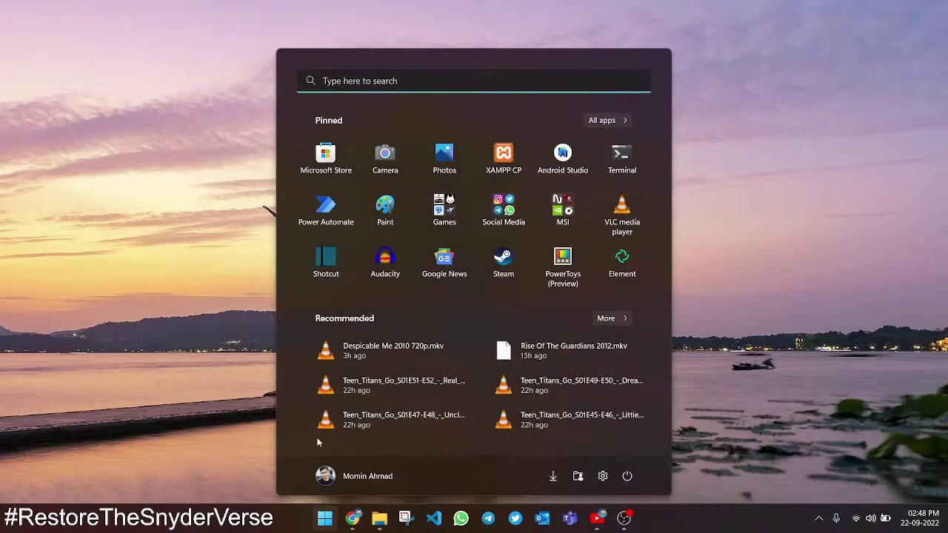
text(jell)
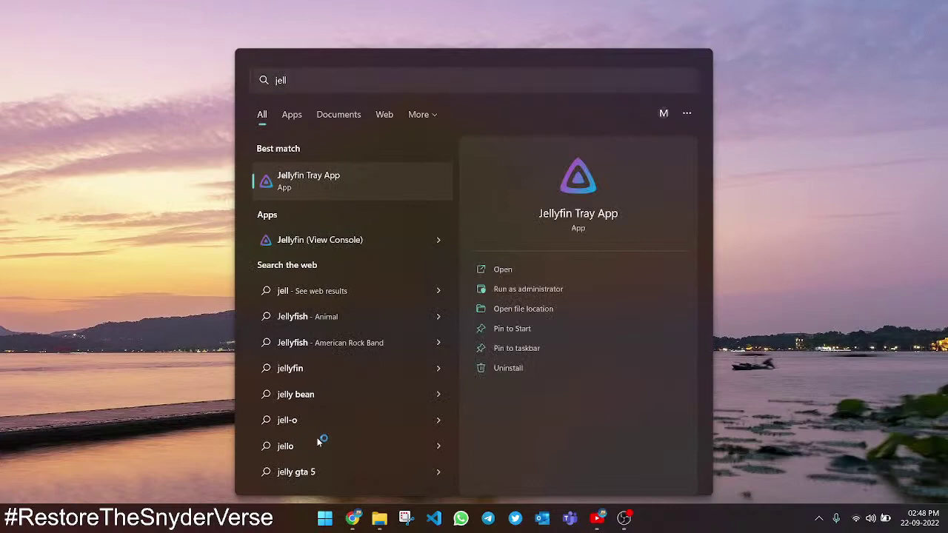
key(Return)
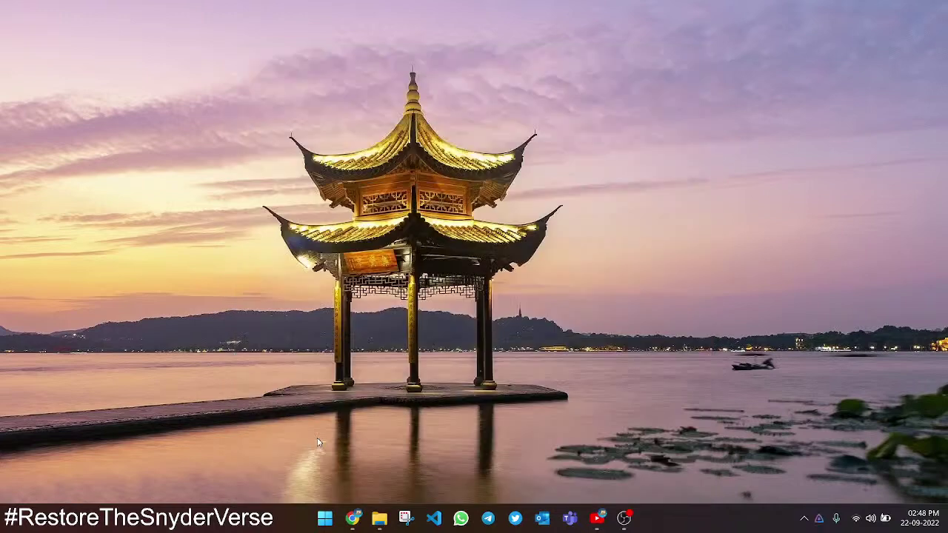
click(817, 520)
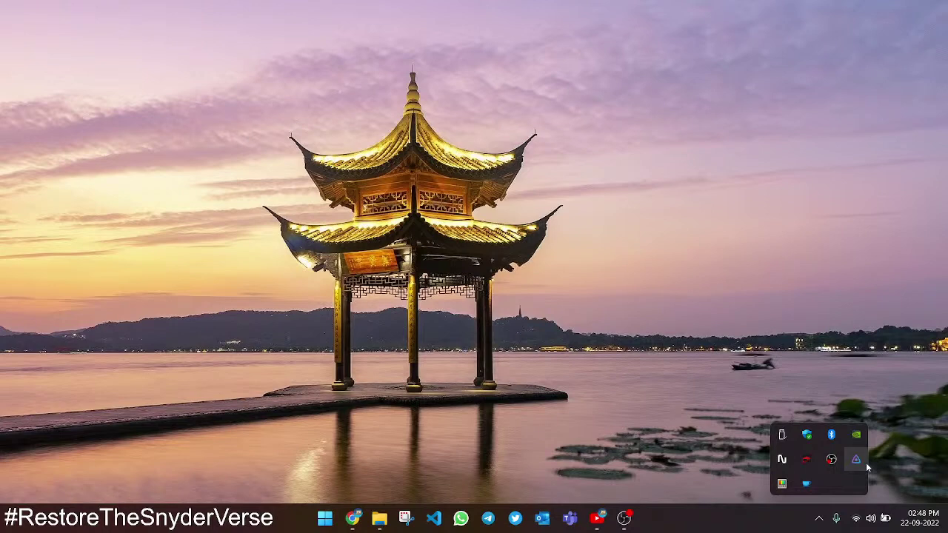
right_click(865, 462)
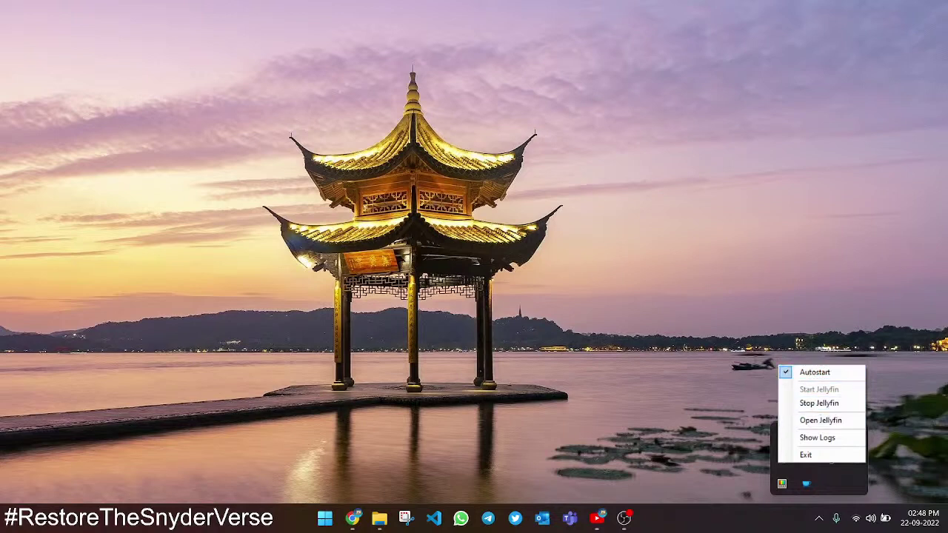
Step: Search Windows for "je" to view the Jellyfin apps, and review the options of the Jellyfin tray icon
click(326, 511)
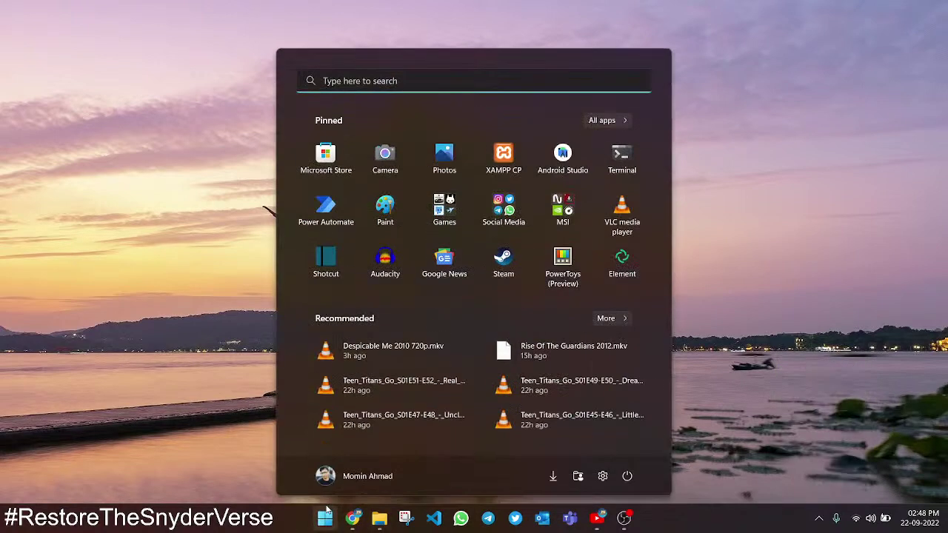
text(je)
click(216, 409)
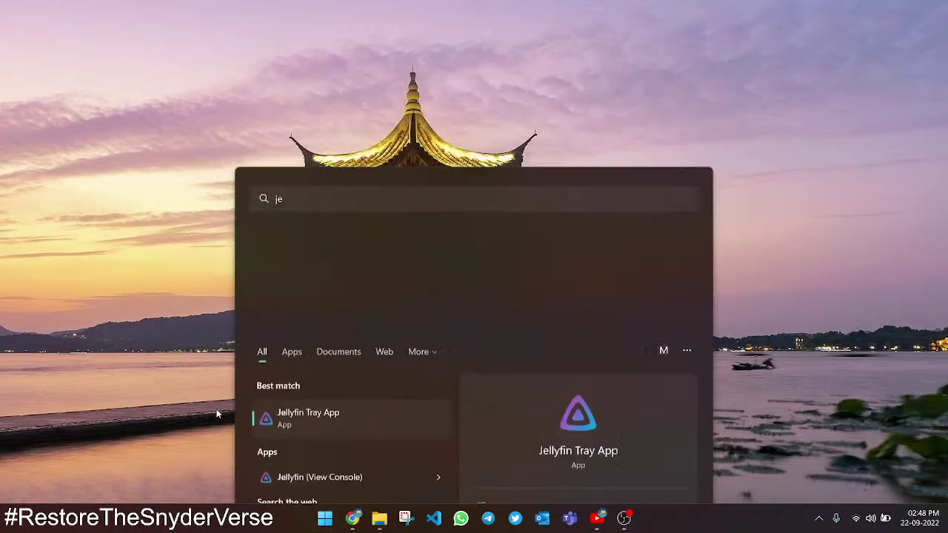
click(818, 518)
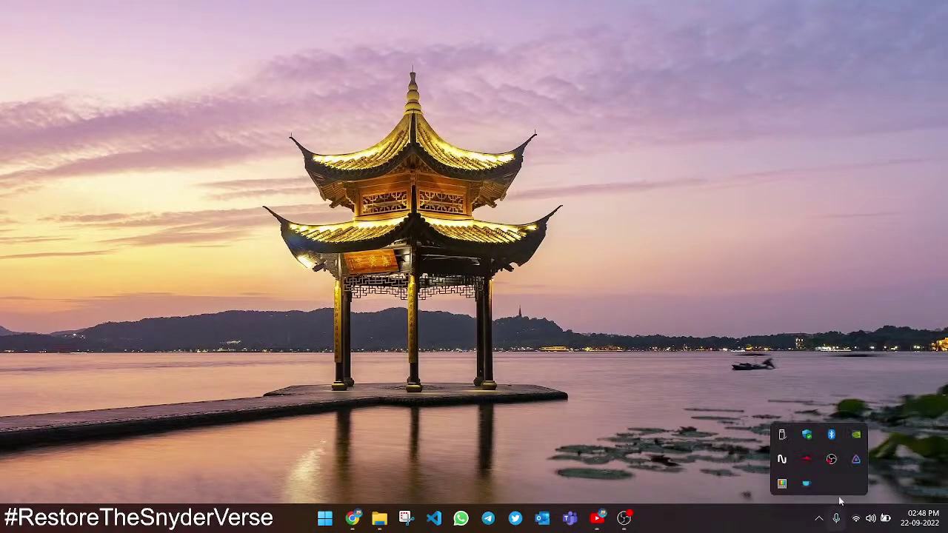
right_click(857, 460)
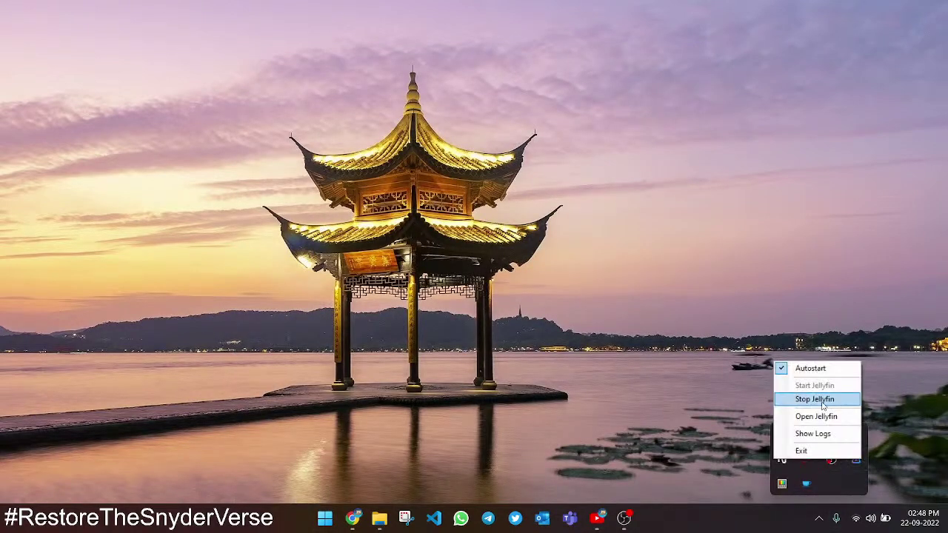
click(695, 387)
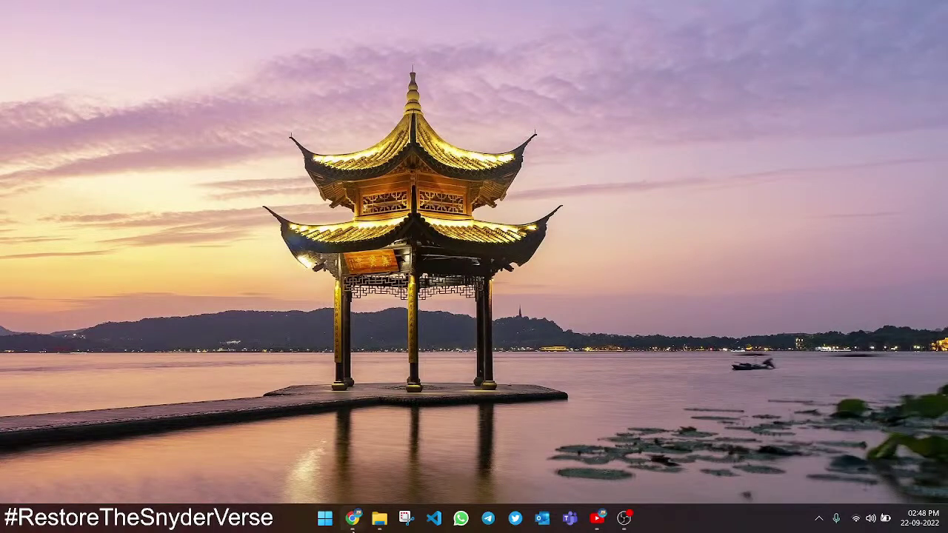
Step: Open the Jellyfin web interface in the browser from its hidden system tray icon
click(818, 518)
right_click(855, 460)
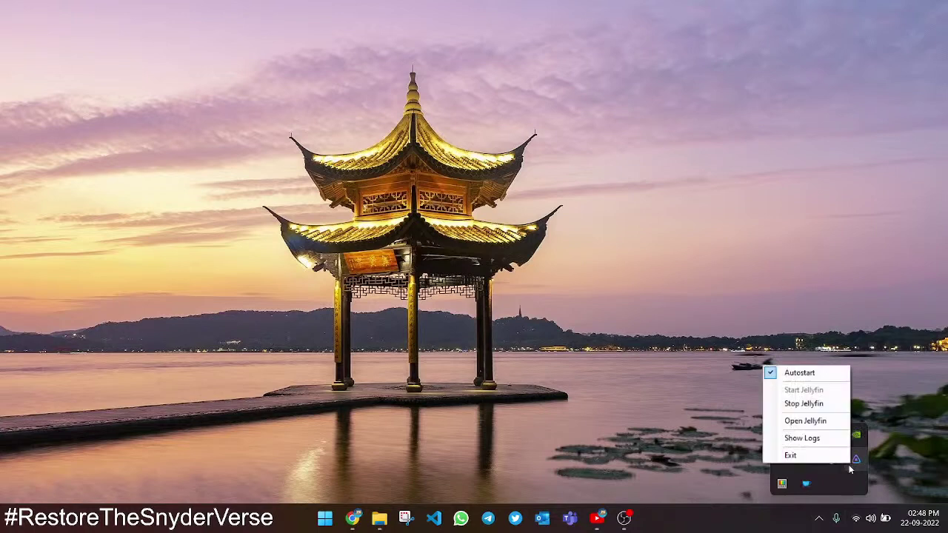
click(800, 421)
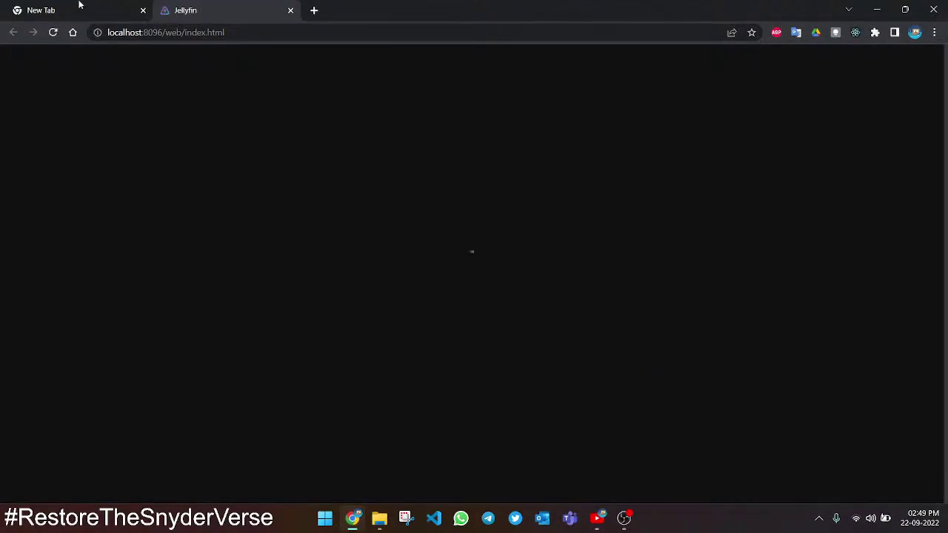
Step: Examine the localhost:8096 part of the page address and the text of the Jellyfin welcome wizard
click(111, 32)
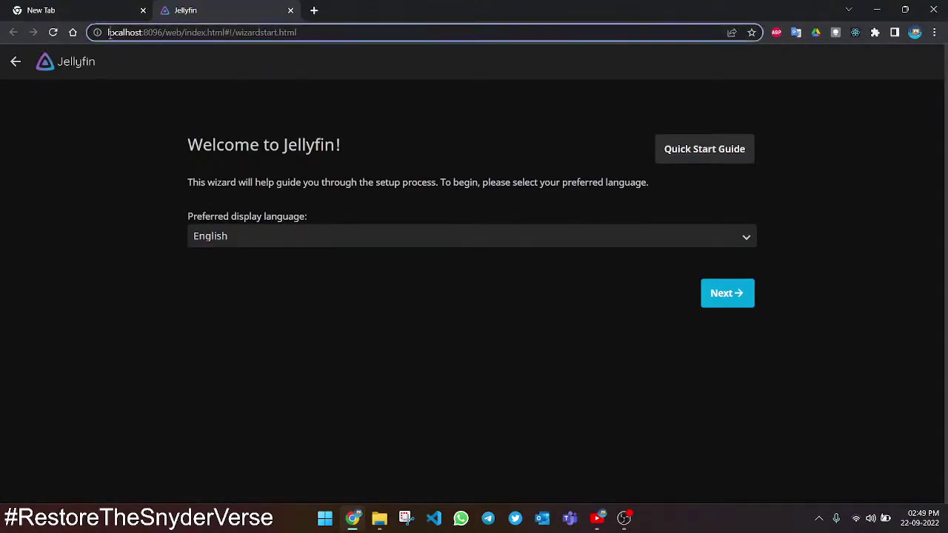
drag(110, 33, 164, 32)
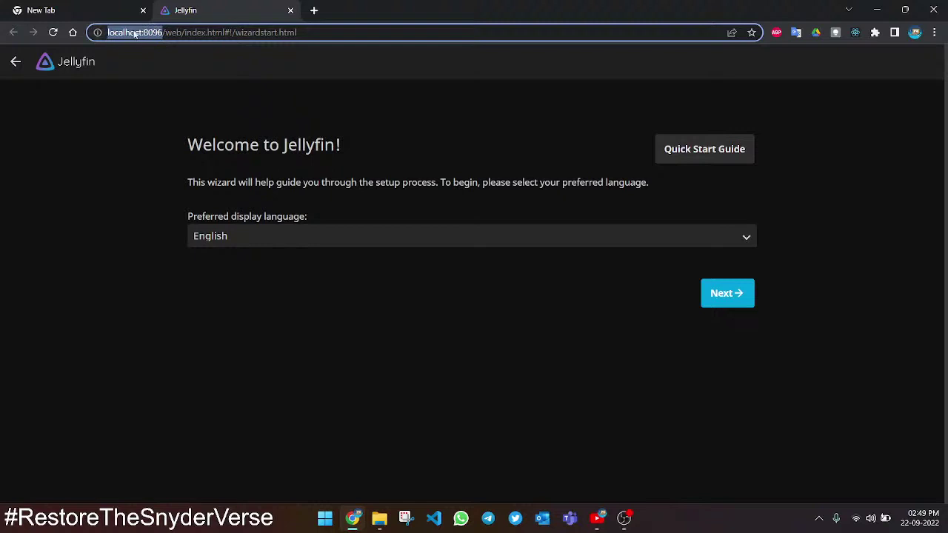
click(162, 33)
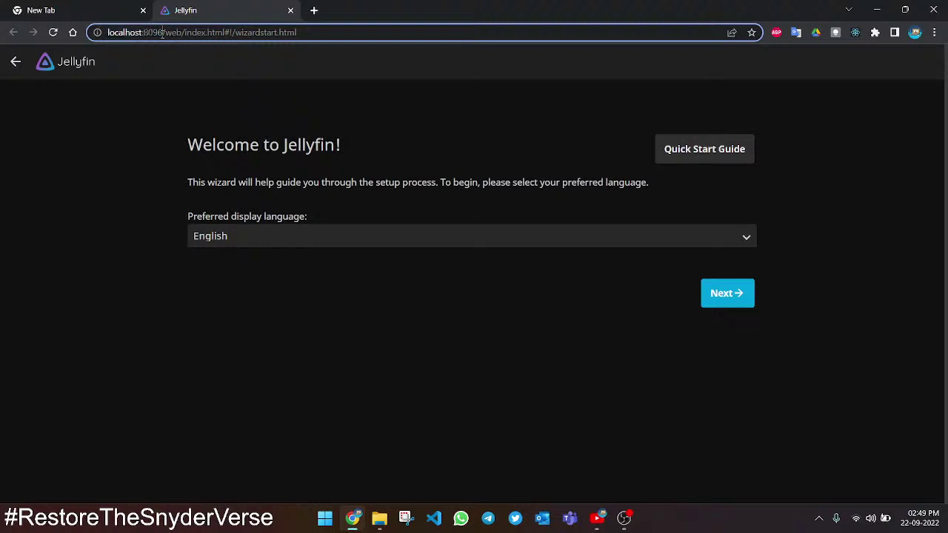
drag(193, 139, 465, 330)
click(465, 329)
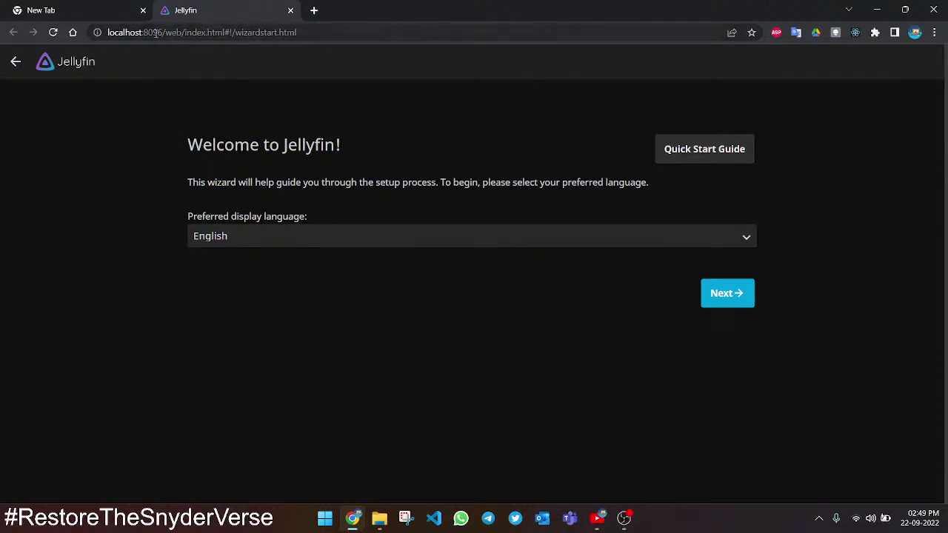
drag(162, 33, 108, 33)
click(75, 171)
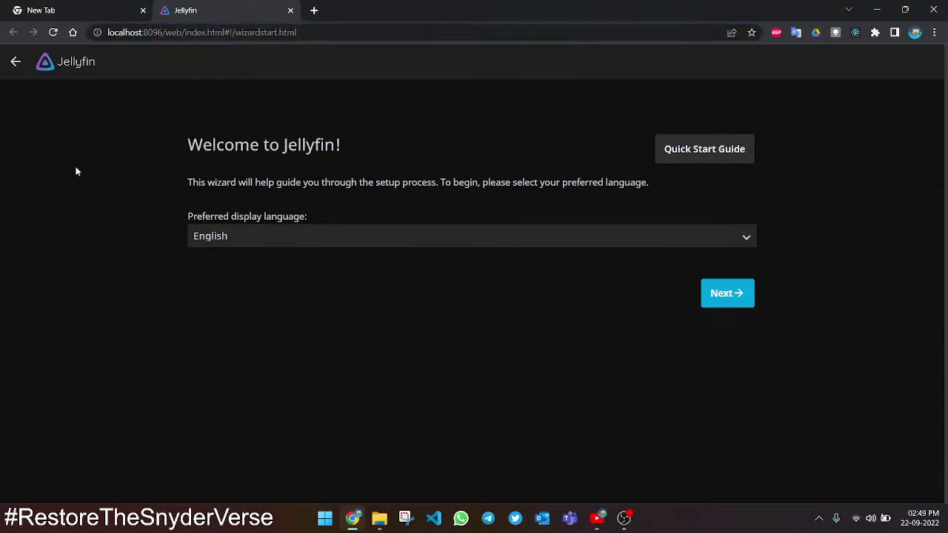
Step: Close the empty browser tab and install the Jellyfin page at localhost:8096 as a desktop app
click(143, 9)
click(324, 517)
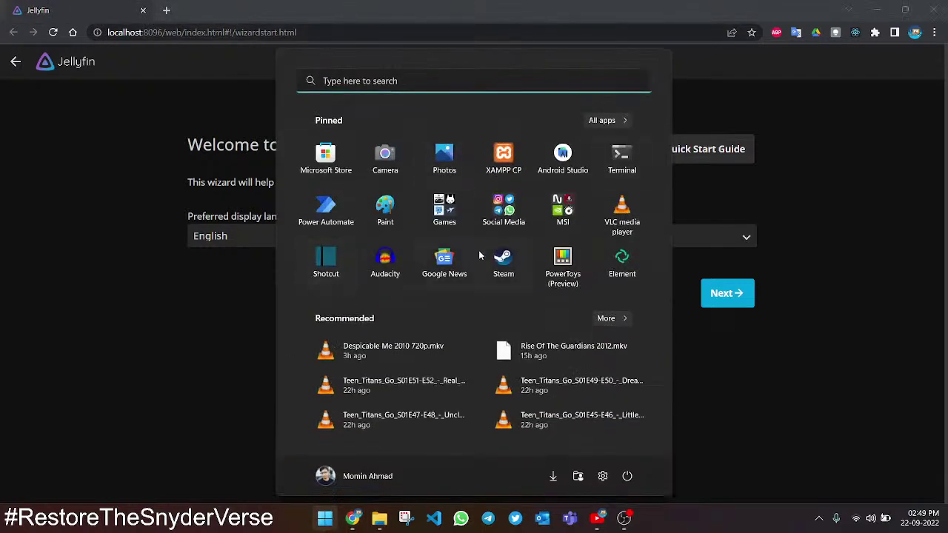
click(64, 245)
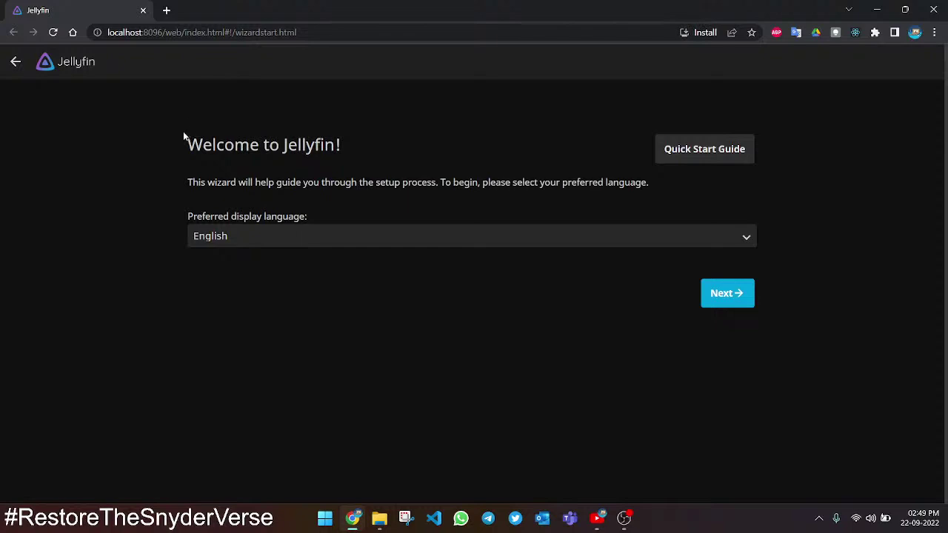
drag(185, 182, 361, 182)
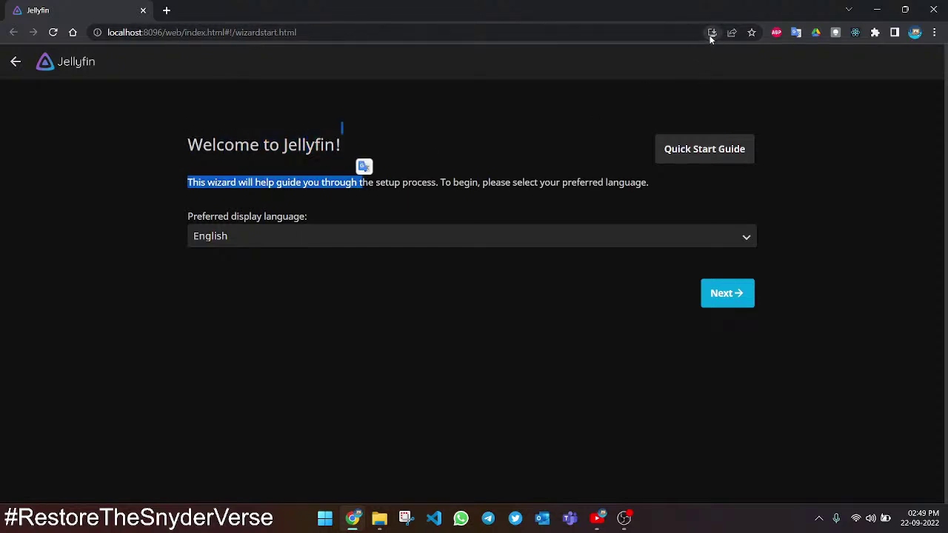
click(66, 179)
click(711, 32)
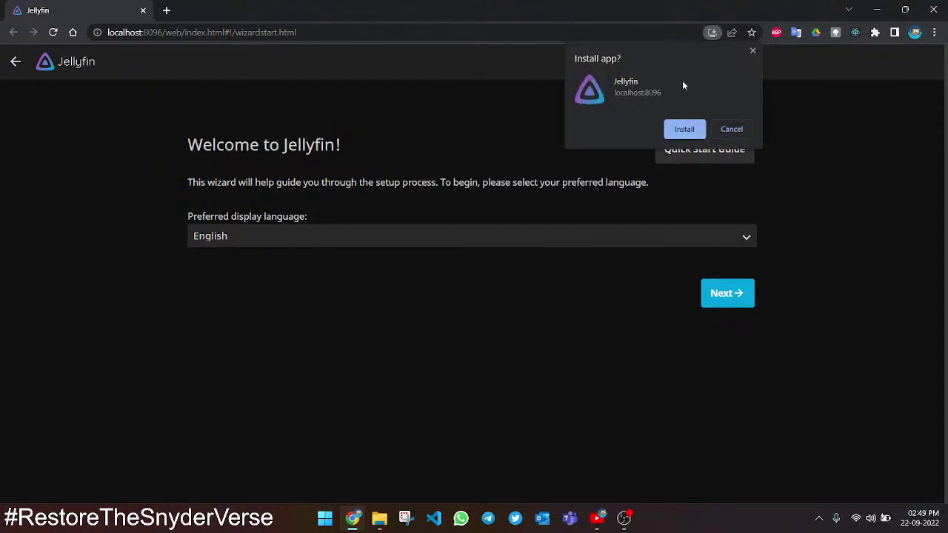
click(682, 128)
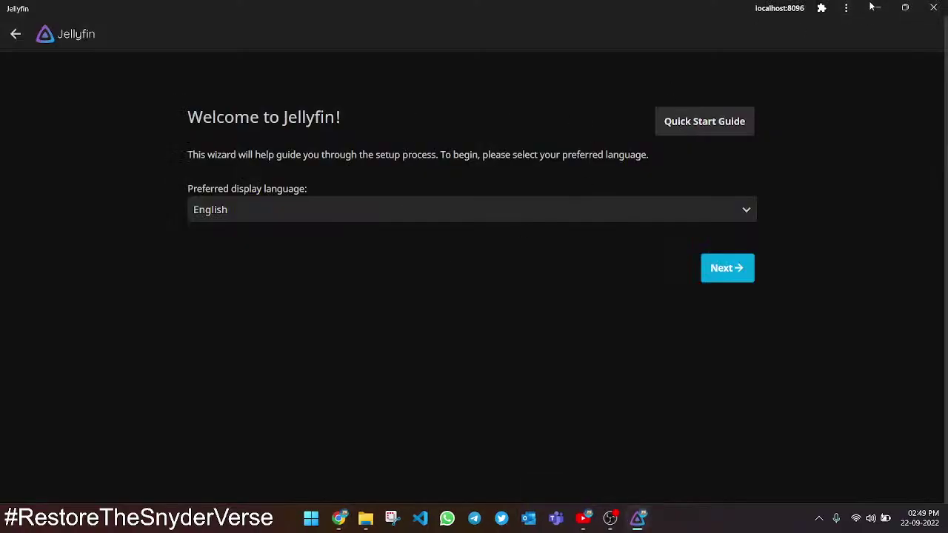
Step: Restore the Jellyfin app window to a smaller size and check for Jellyfin among the pinned Windows apps
click(905, 8)
drag(409, 13, 379, 27)
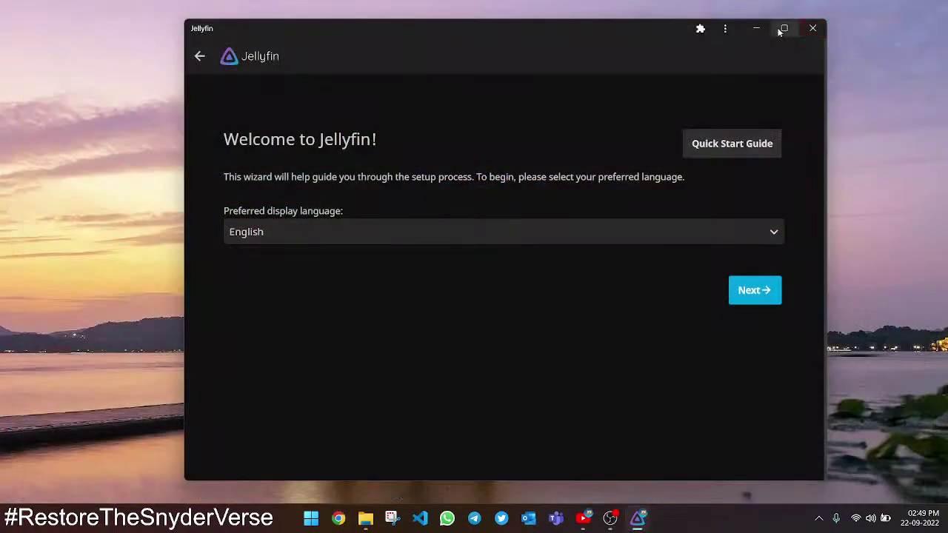
click(312, 519)
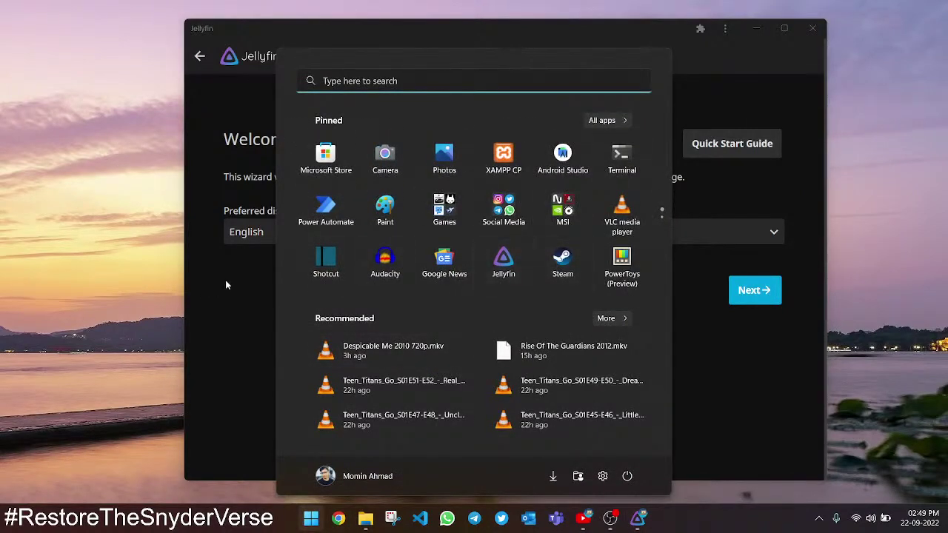
click(507, 266)
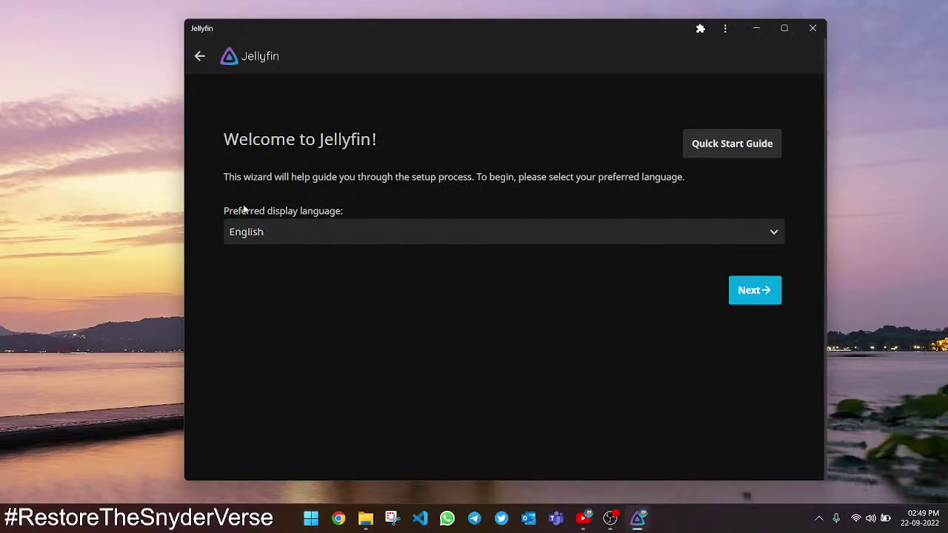
Step: Keep English as the display language, fill in and confirm the admin account password, and dismiss the browser's password prompts
click(751, 291)
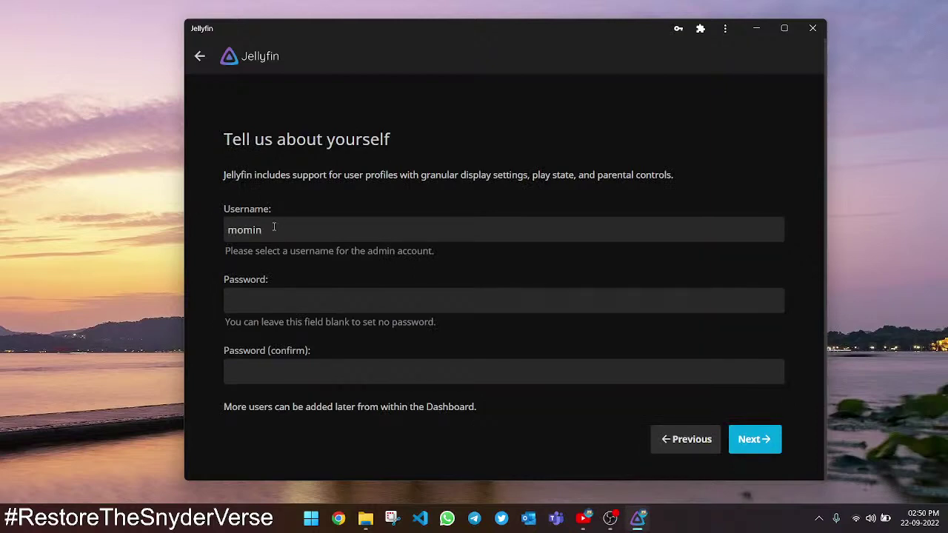
click(274, 298)
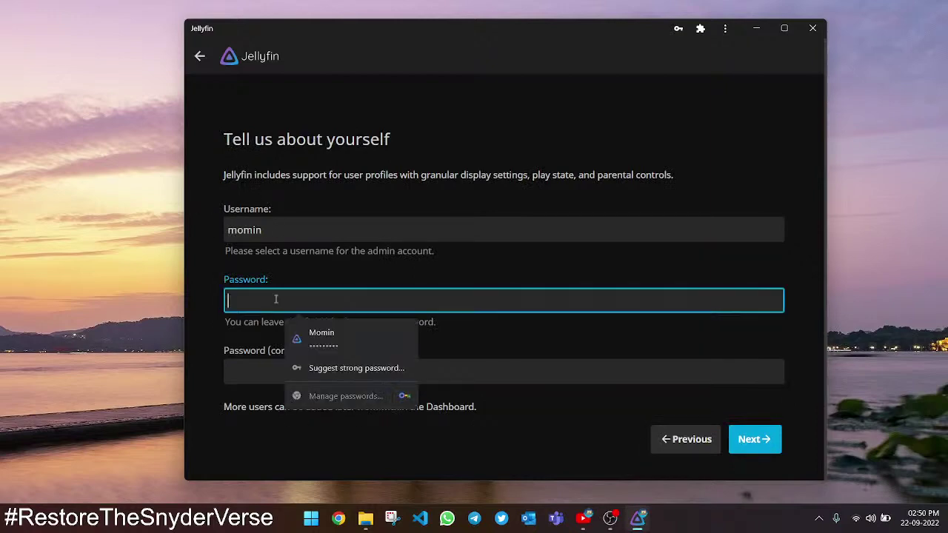
click(330, 342)
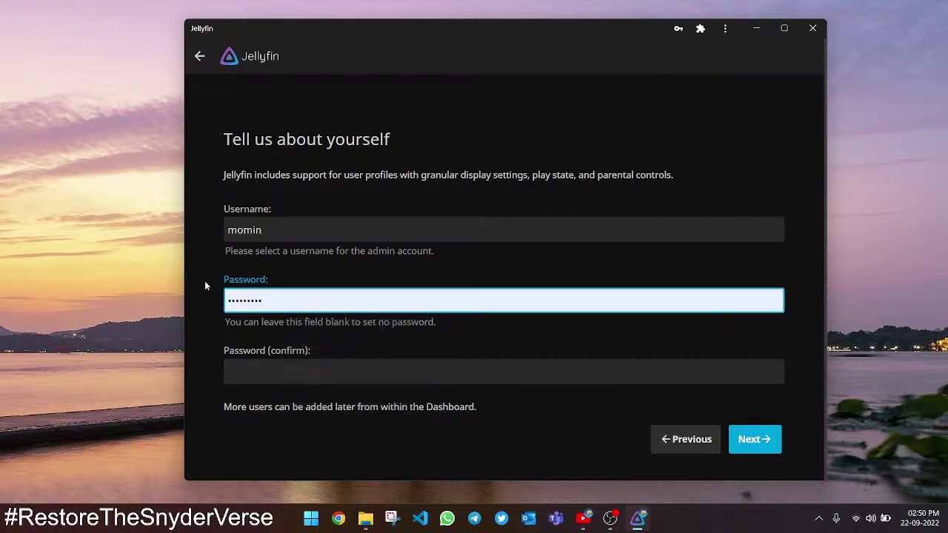
click(250, 370)
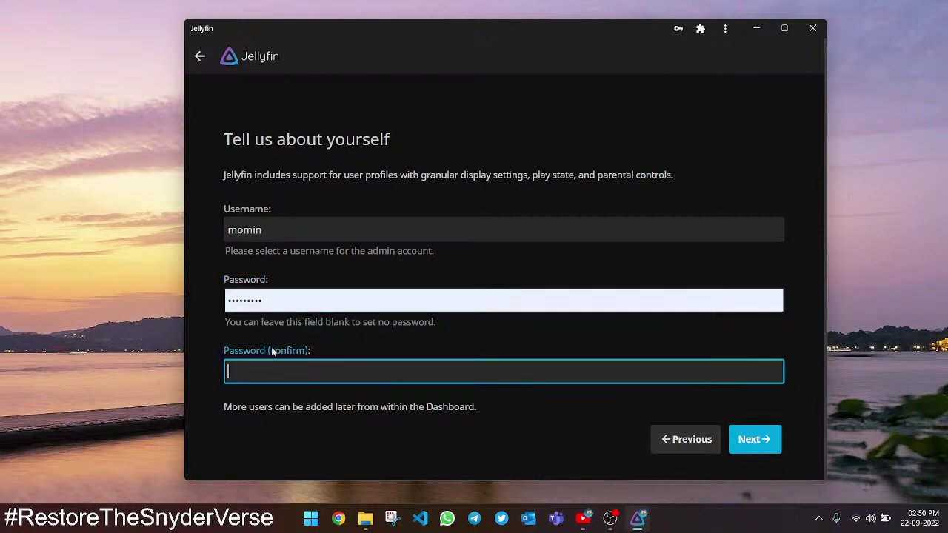
text(•••••)
click(221, 326)
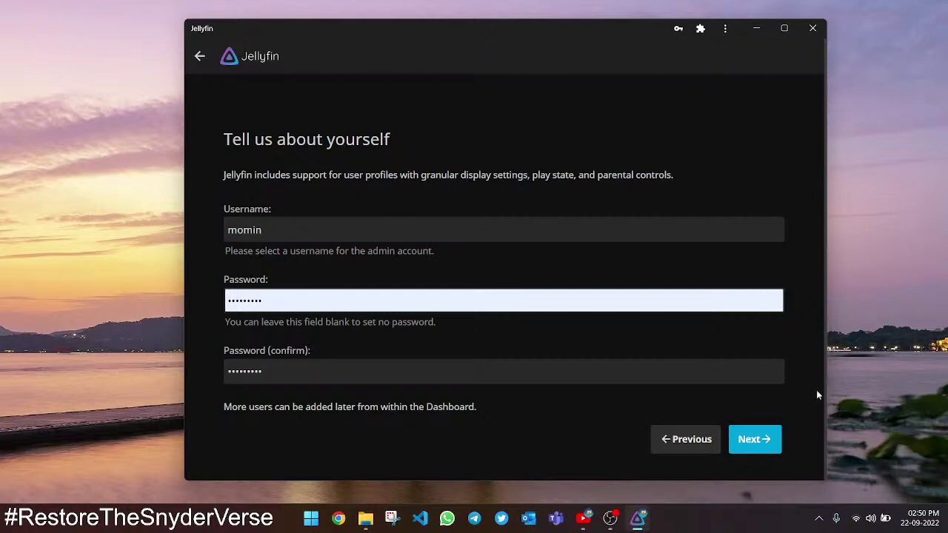
click(766, 440)
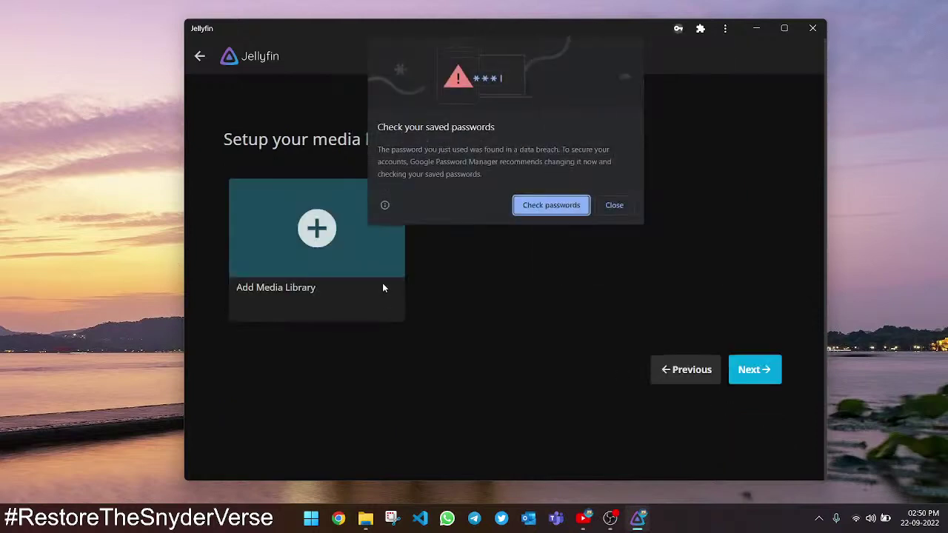
click(611, 205)
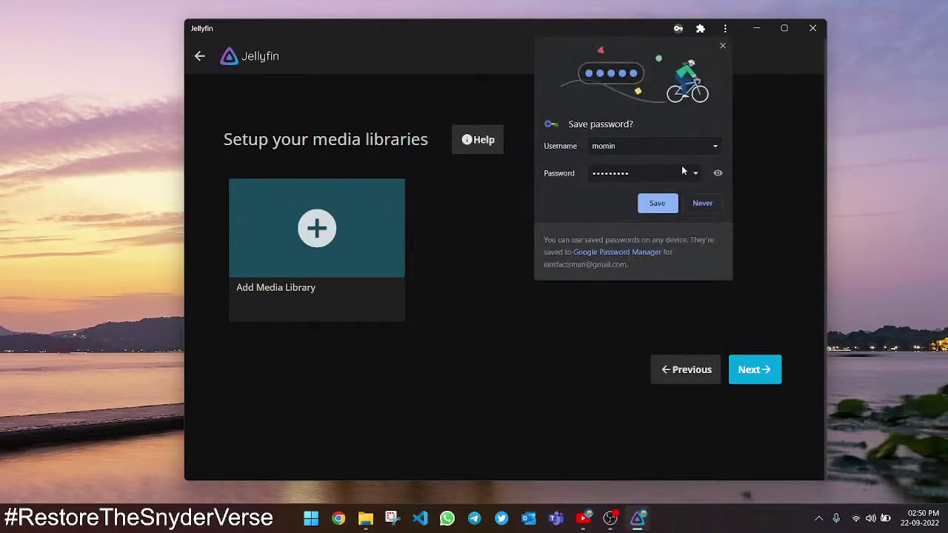
click(723, 48)
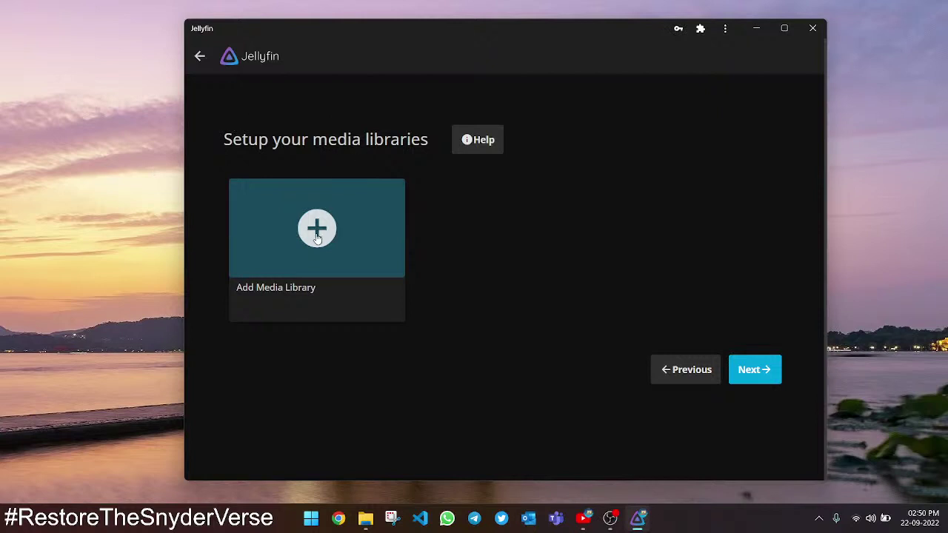
Step: Start adding a media library with Movies as its content type
click(317, 236)
click(359, 133)
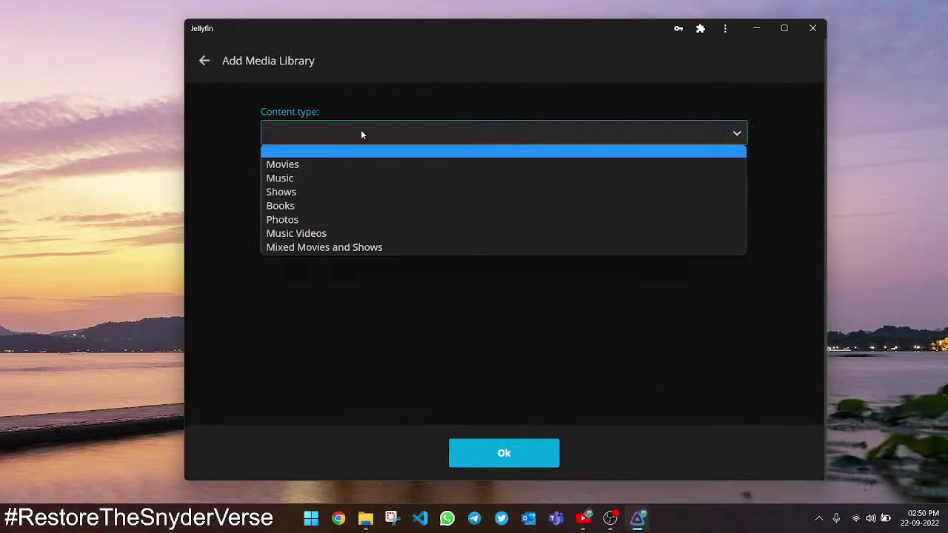
click(323, 167)
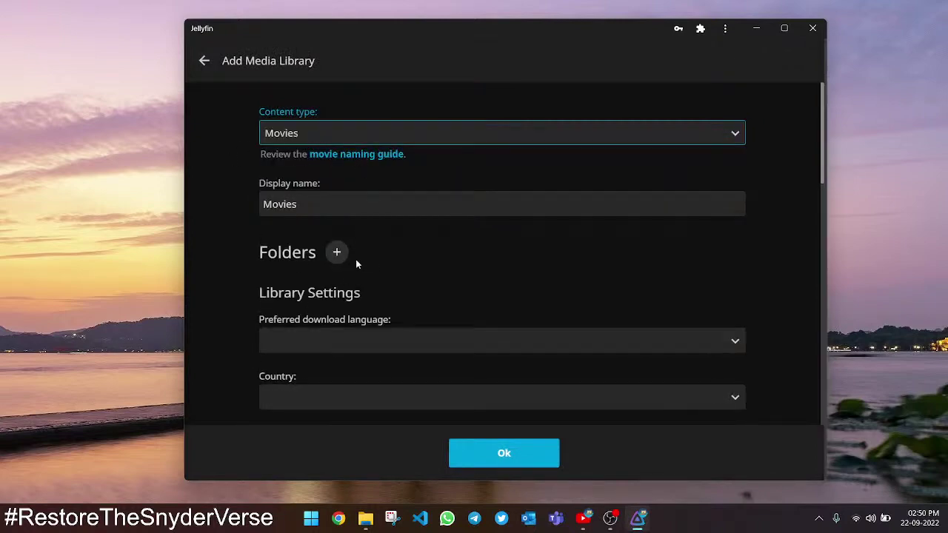
Step: Add the folder D:\Movies\Hollywood to the new movie library, checking the Movies folder on drive D in File Explorer along the way
click(336, 253)
click(281, 229)
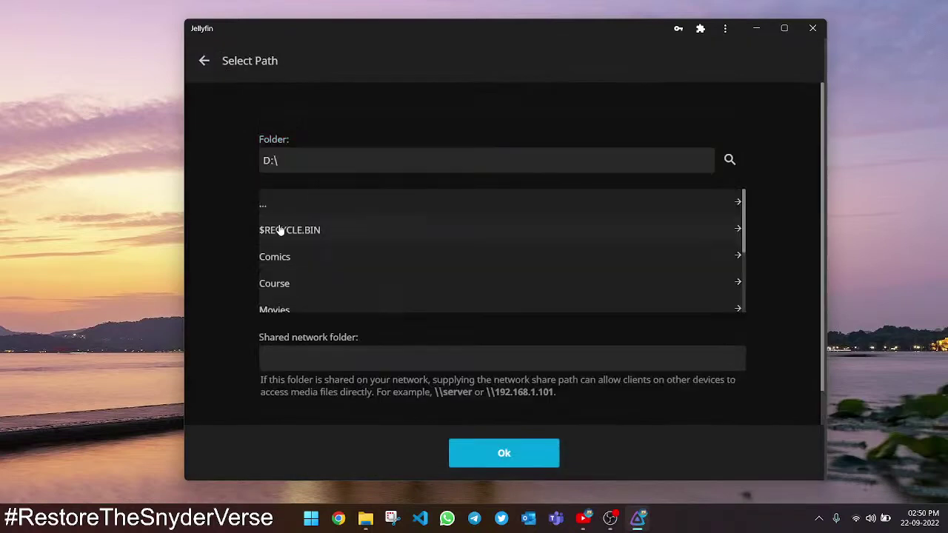
scroll(333, 260, down, 1)
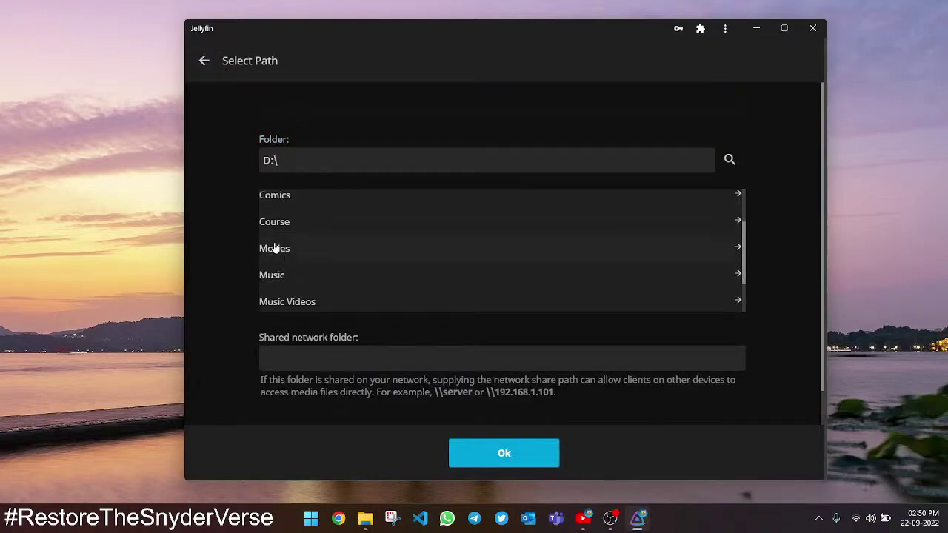
click(275, 248)
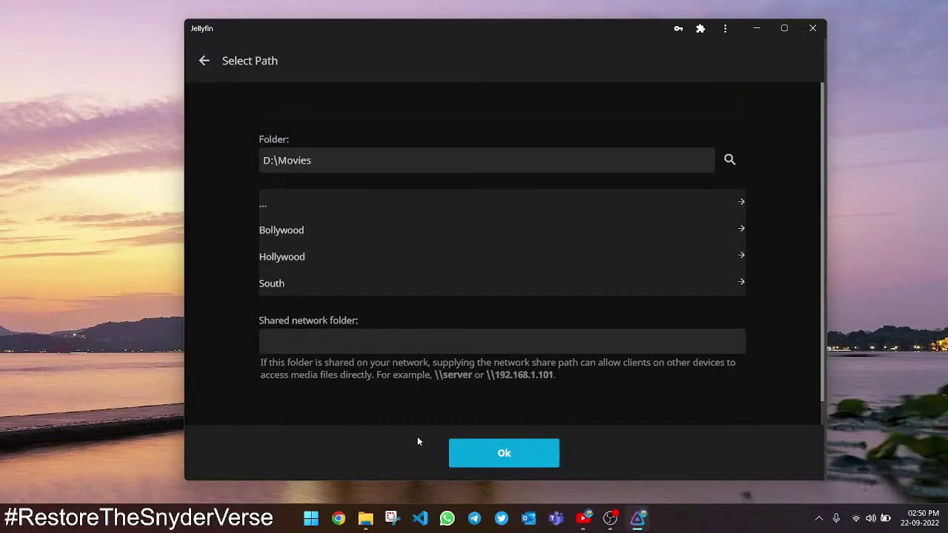
click(365, 518)
click(295, 116)
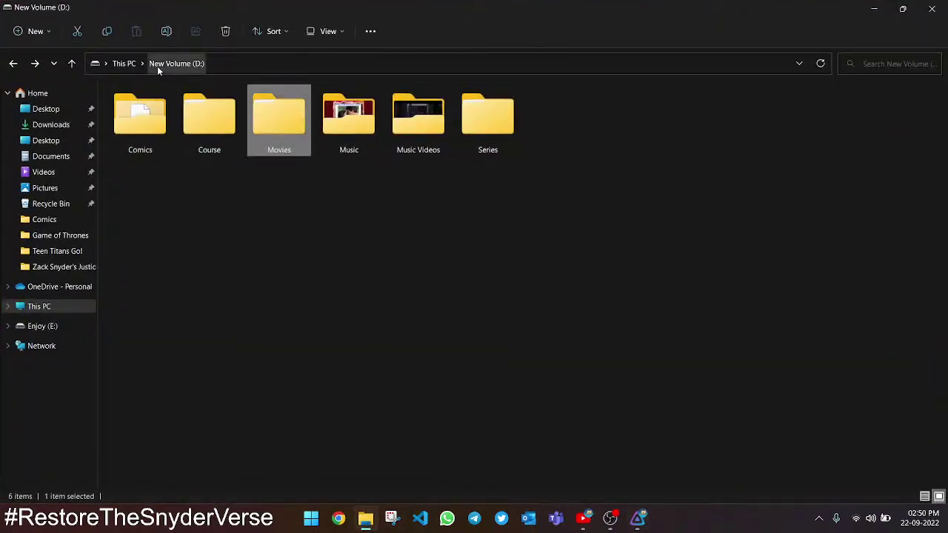
click(637, 518)
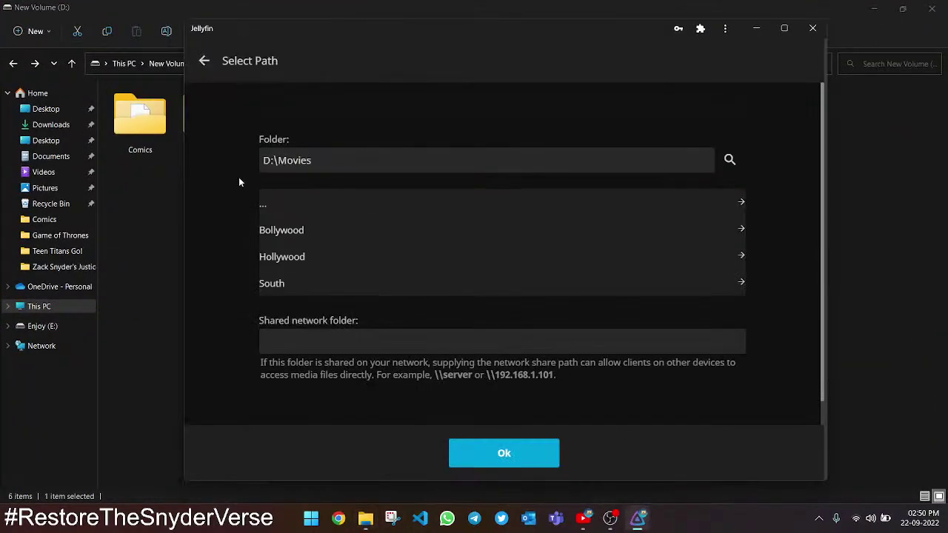
click(269, 259)
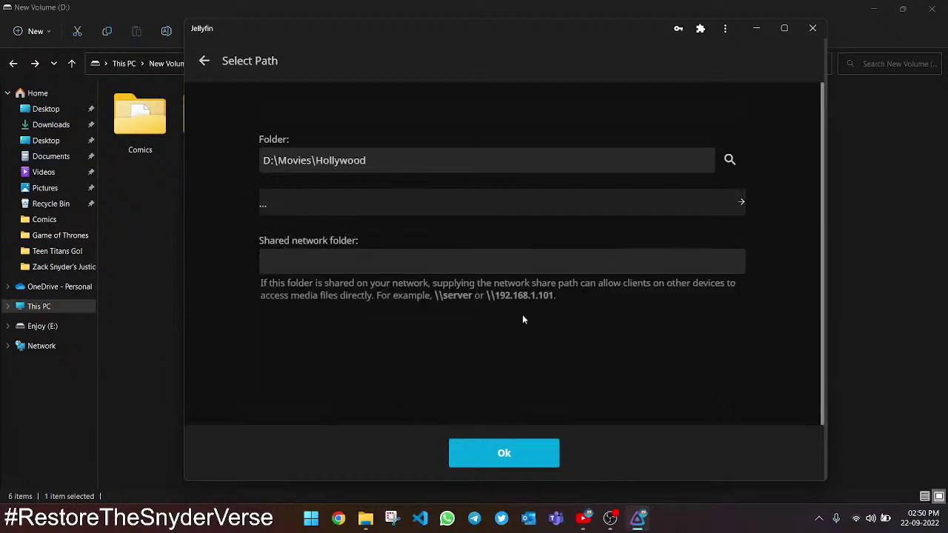
click(509, 450)
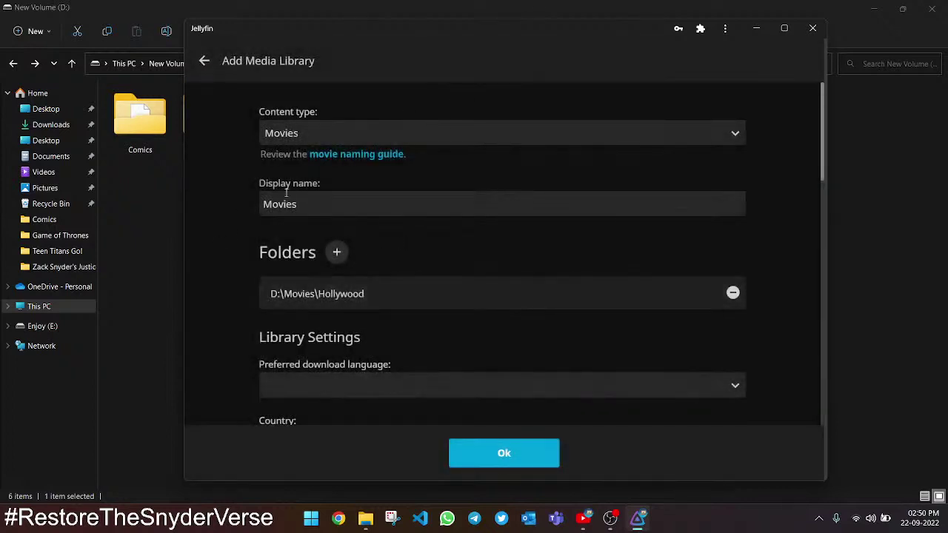
Step: Set the library's display name to "Hollybood Movies"
click(281, 200)
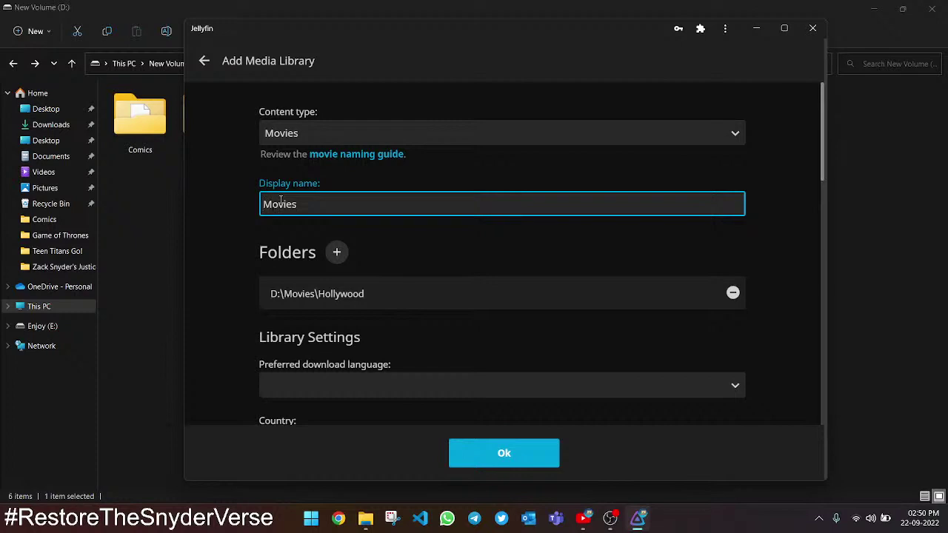
text(Holly)
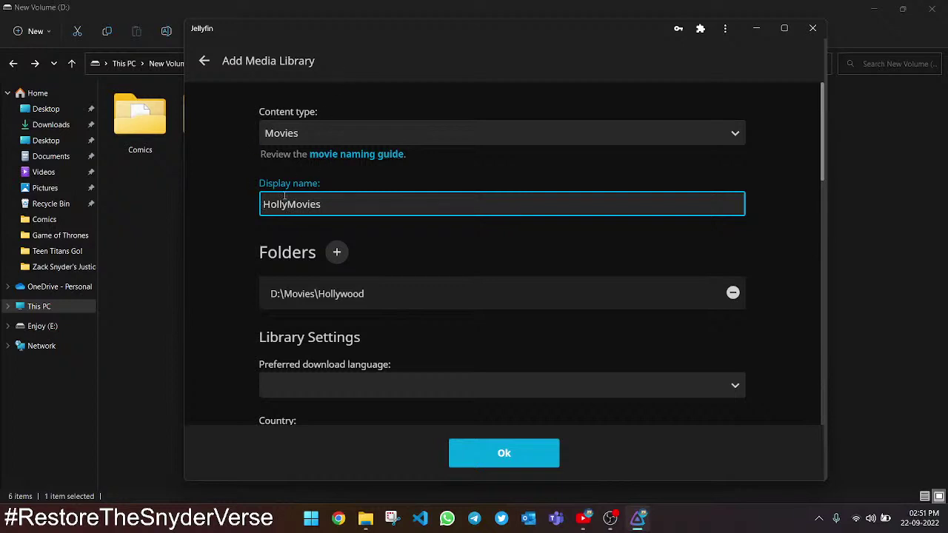
text(boopd)
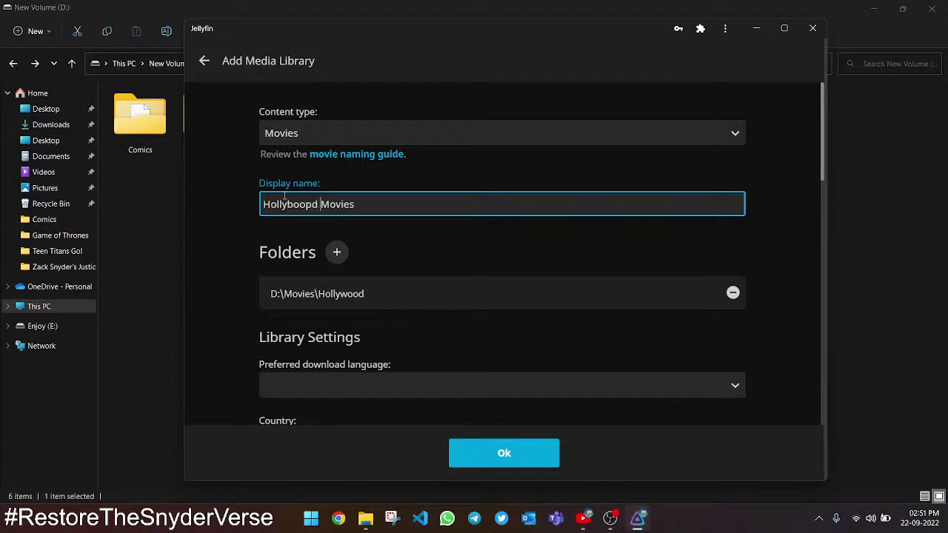
key(Left)
key(BackSpace)
click(196, 218)
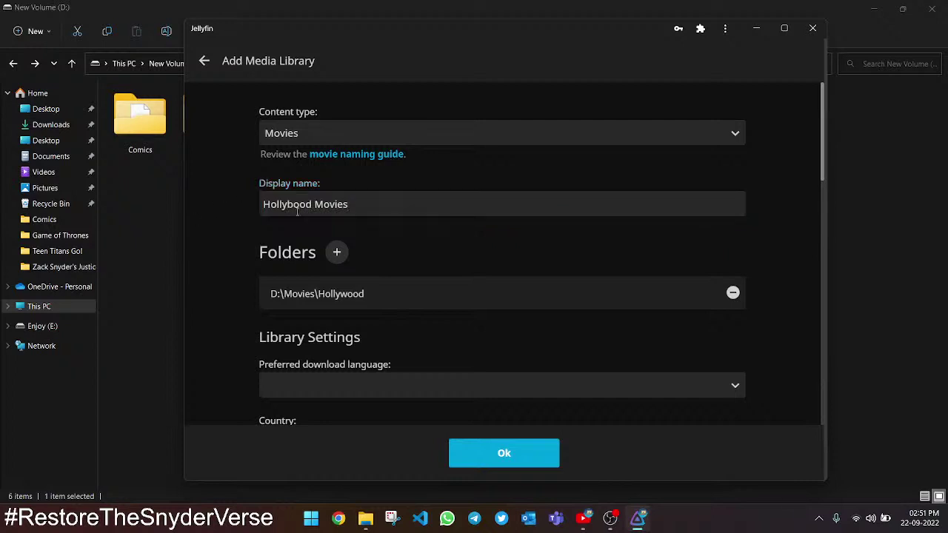
Step: Add E:\Films\Hollywood as a second folder of the same movie library
click(336, 252)
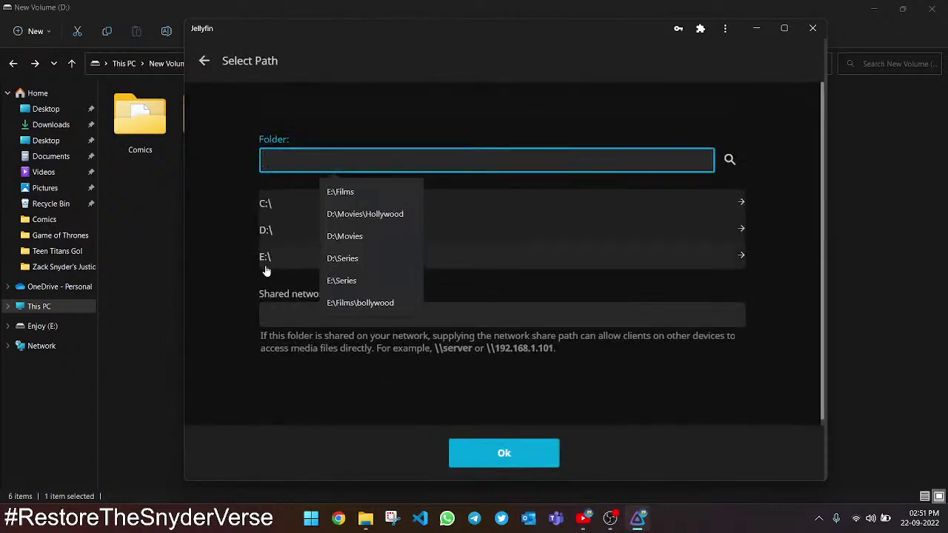
click(235, 246)
click(309, 259)
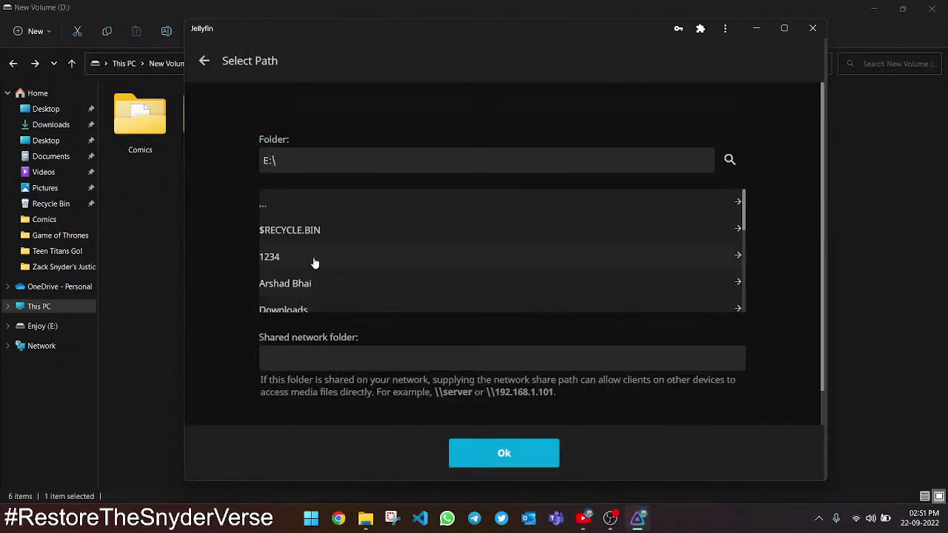
scroll(324, 257, down, 3)
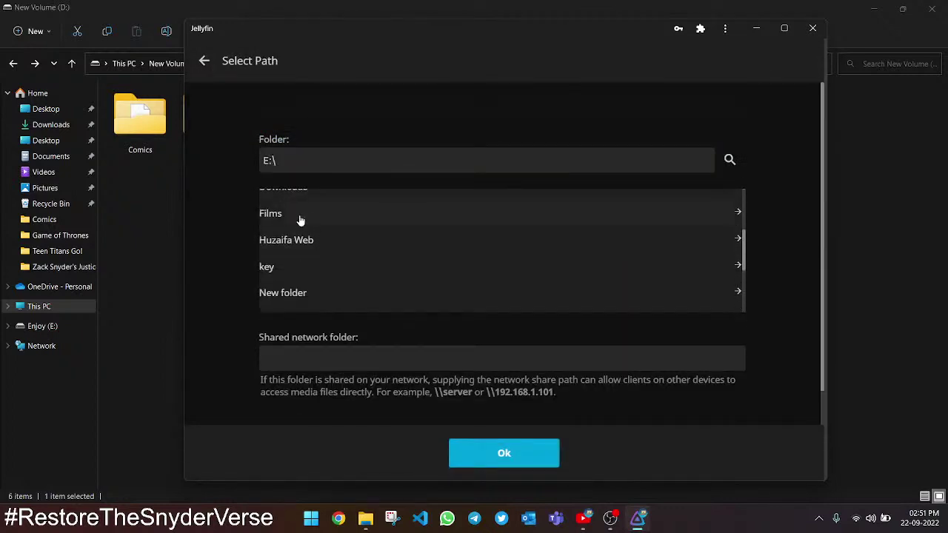
click(299, 218)
click(293, 257)
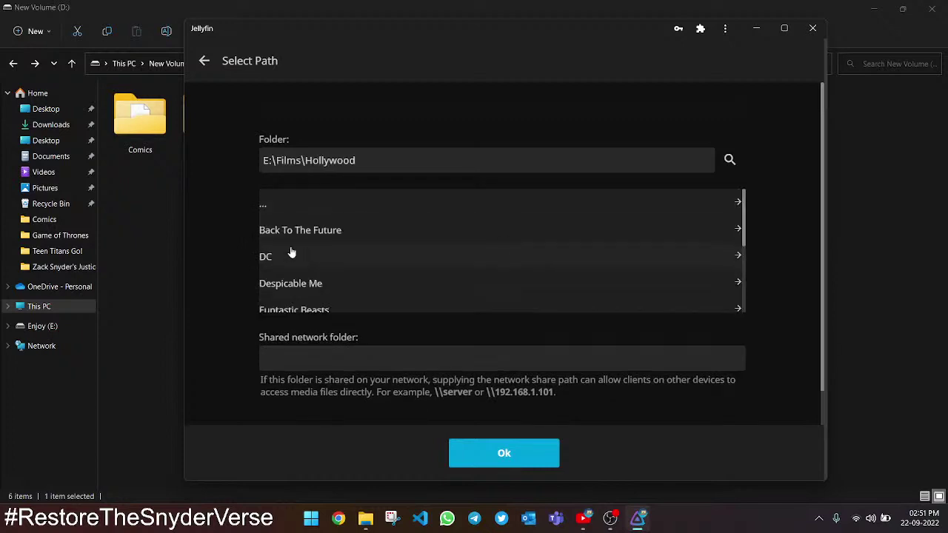
click(500, 456)
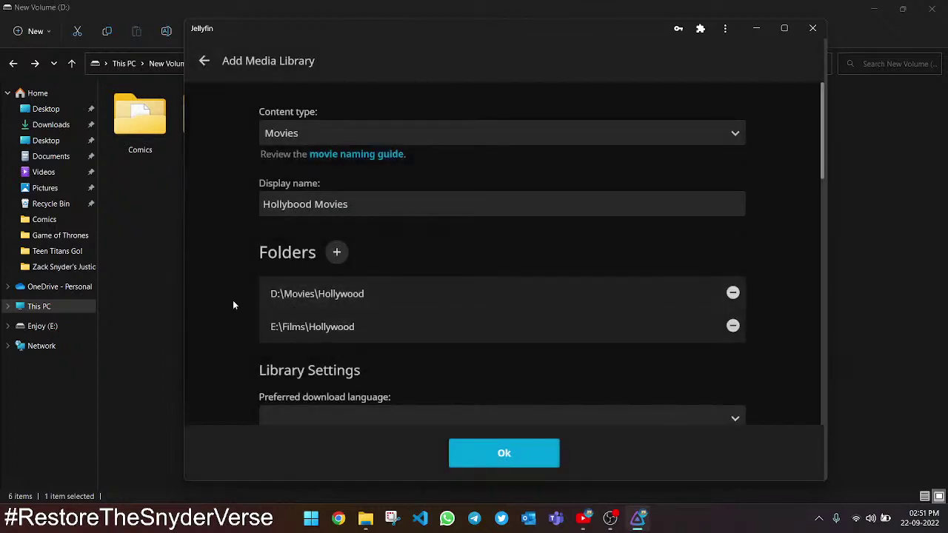
Step: Review the library settings from download language to chapter images, leave them at their defaults and save the library
drag(260, 260, 335, 254)
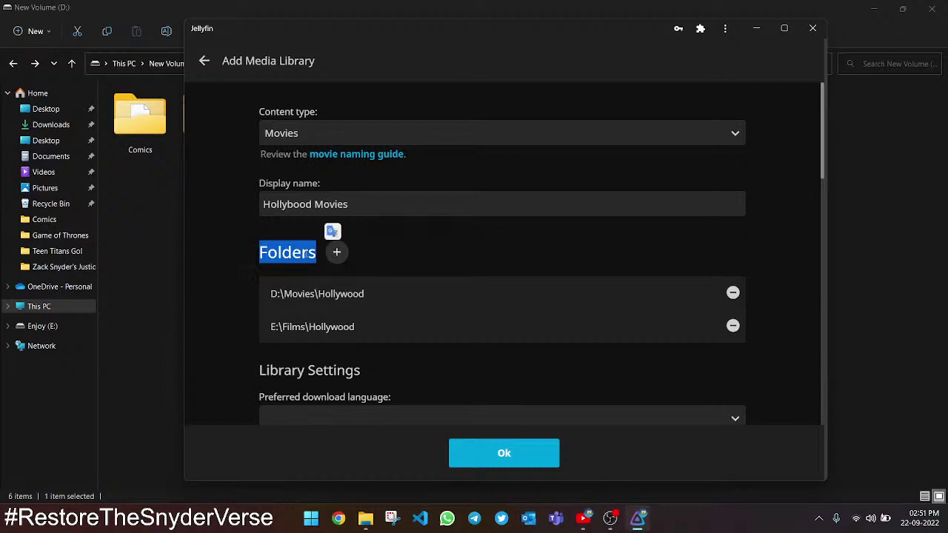
click(296, 254)
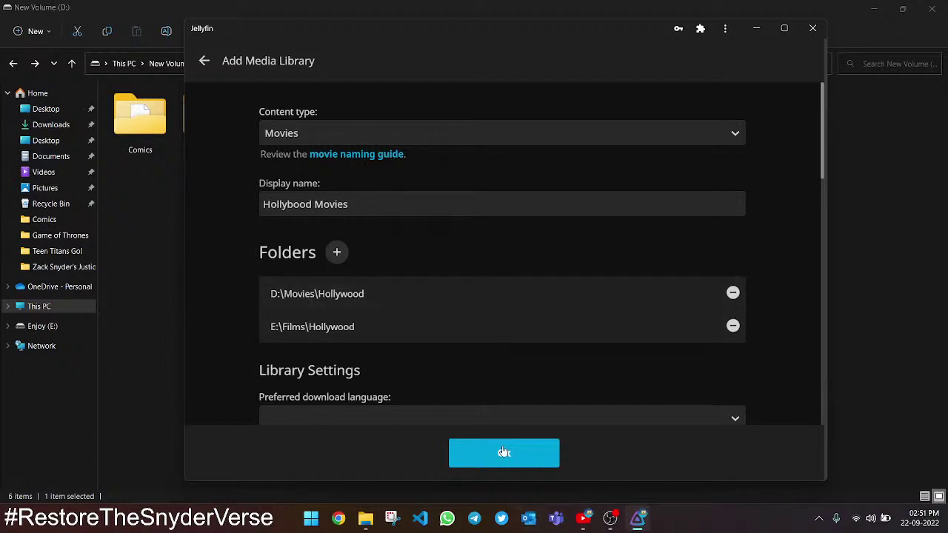
scroll(274, 346, down, 2)
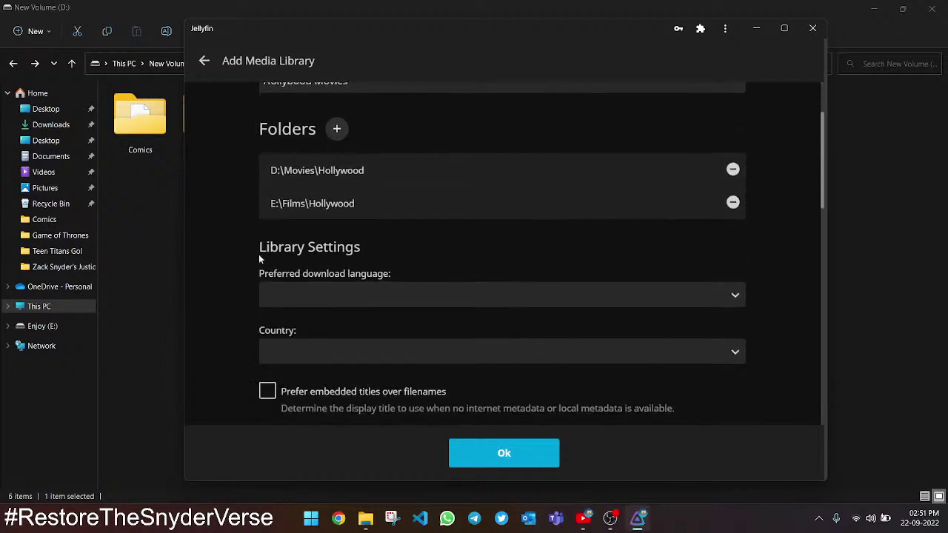
scroll(250, 258, down, 5)
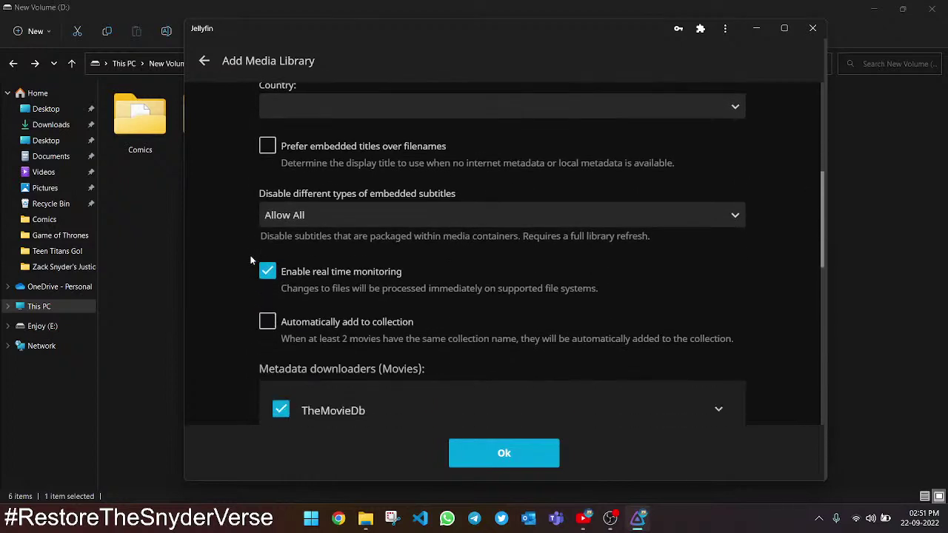
scroll(250, 261, down, 1)
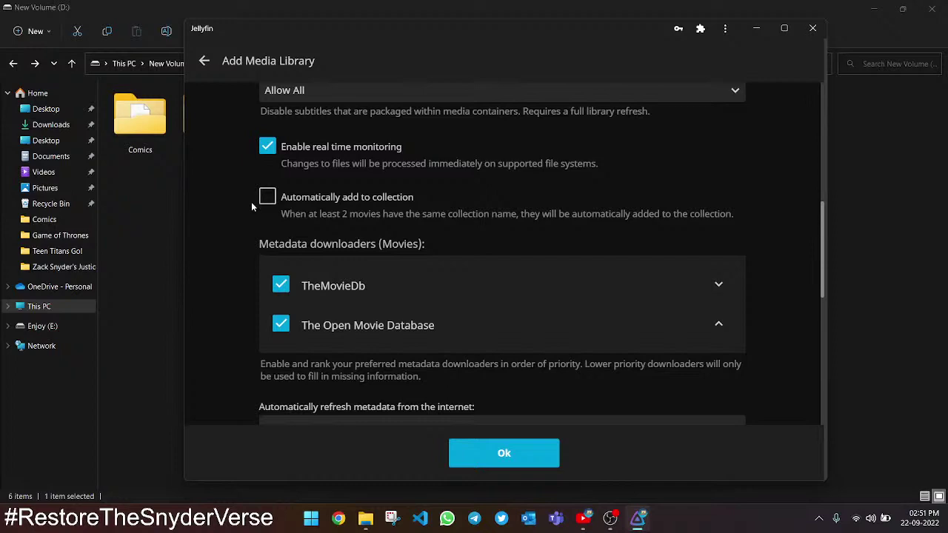
scroll(251, 205, down, 8)
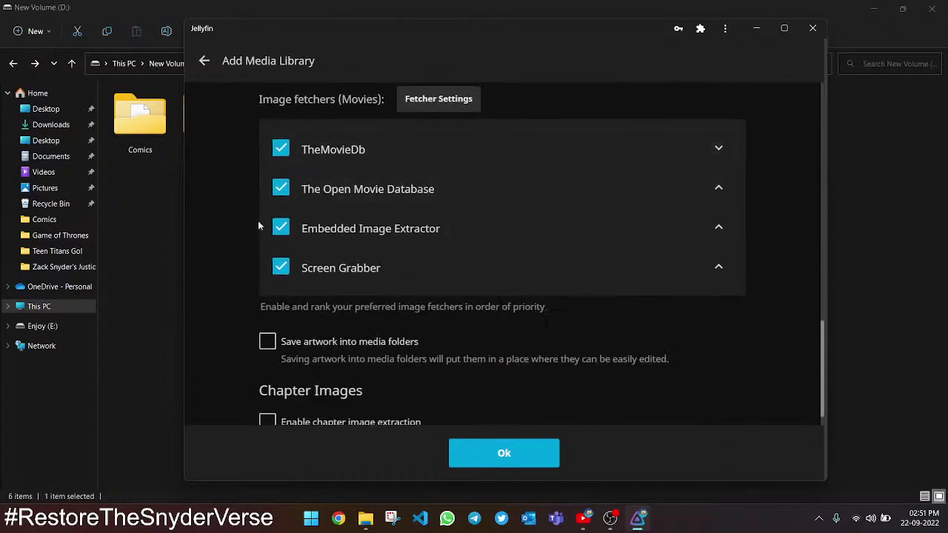
scroll(255, 246, down, 3)
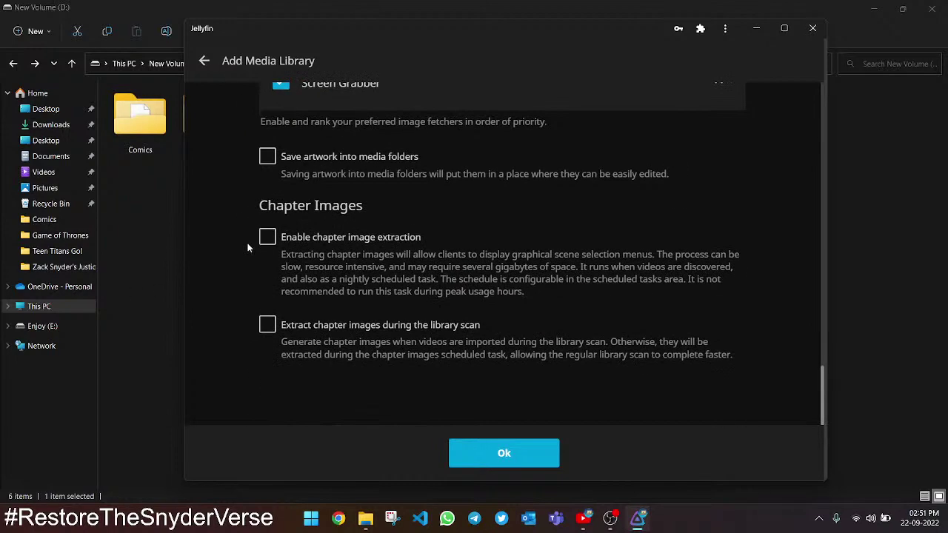
scroll(248, 248, up, 15)
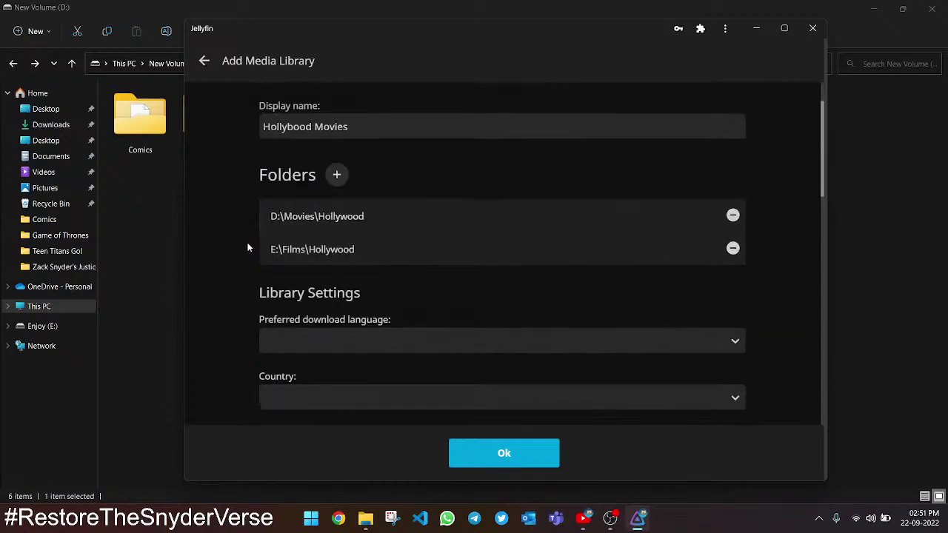
scroll(250, 252, up, 1)
scroll(252, 264, down, 15)
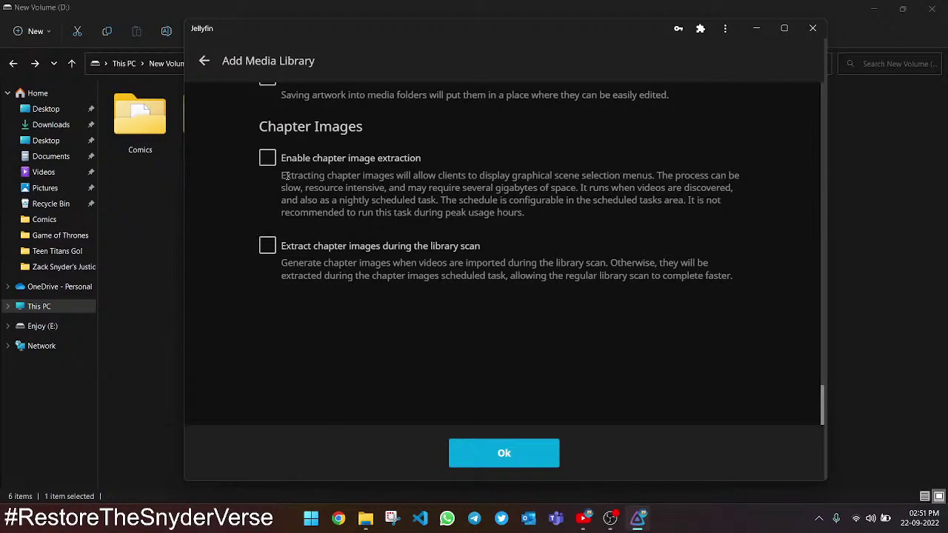
scroll(287, 175, up, 15)
click(501, 462)
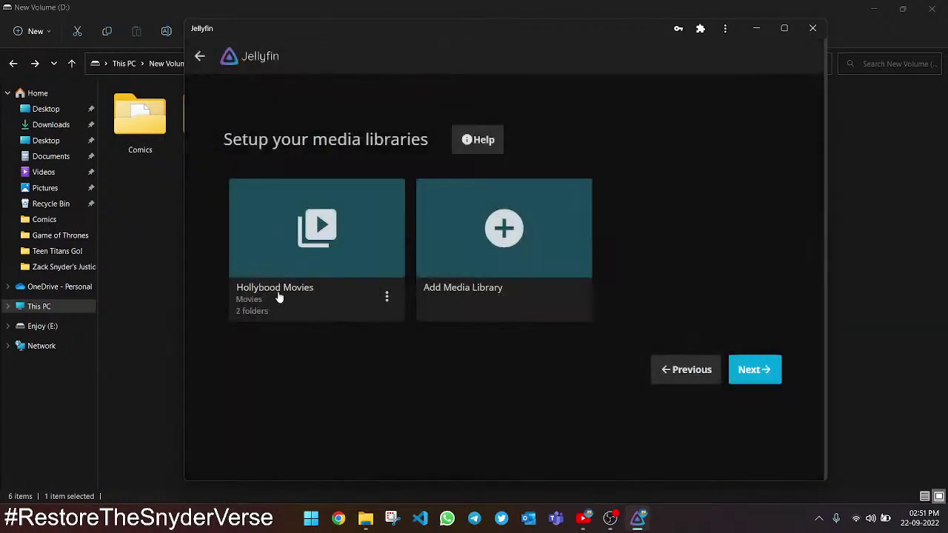
Step: Start another media library with Movies as its content type and "Bollywood Movies" as its display name
click(508, 234)
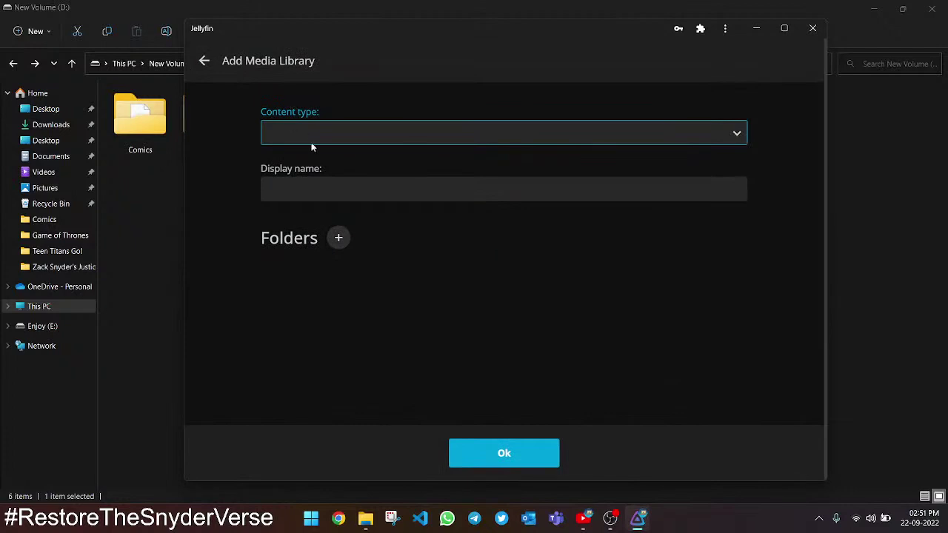
click(311, 145)
click(307, 161)
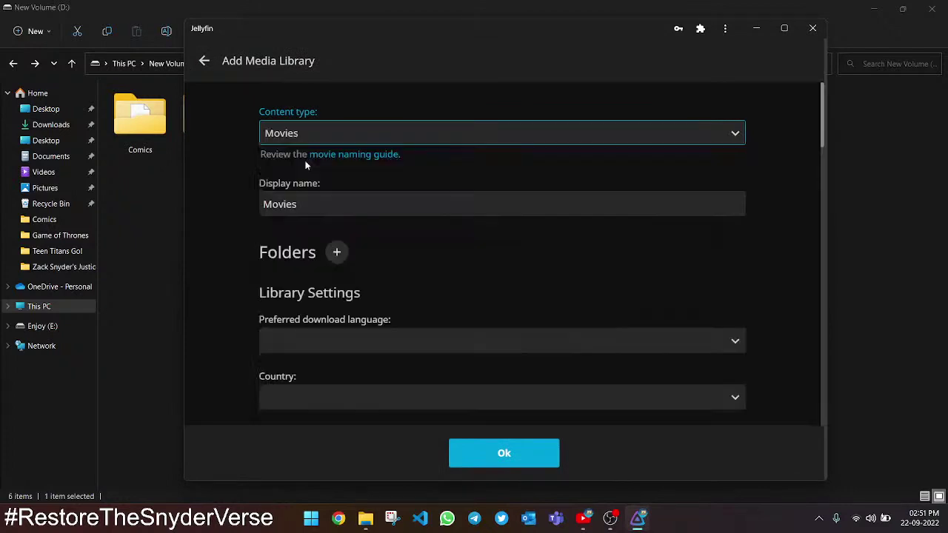
click(271, 206)
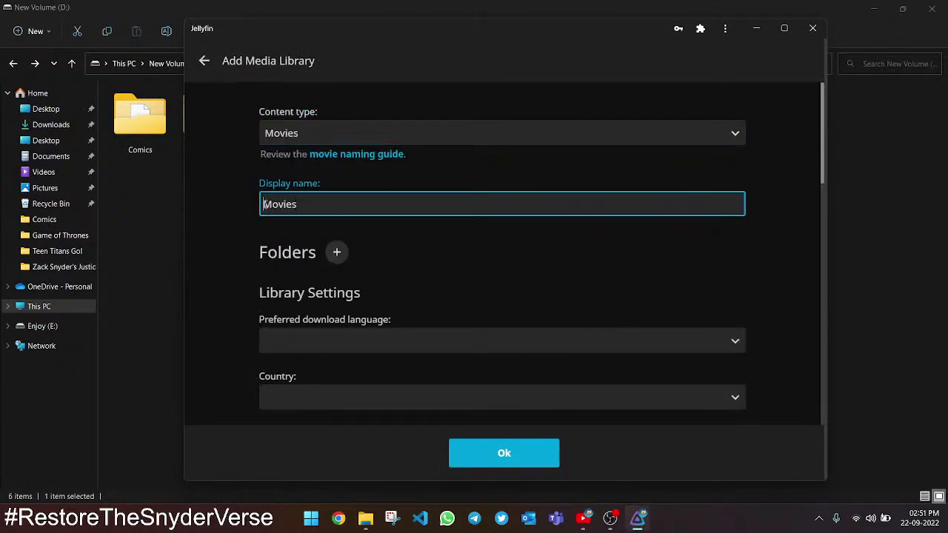
text(Bollyw)
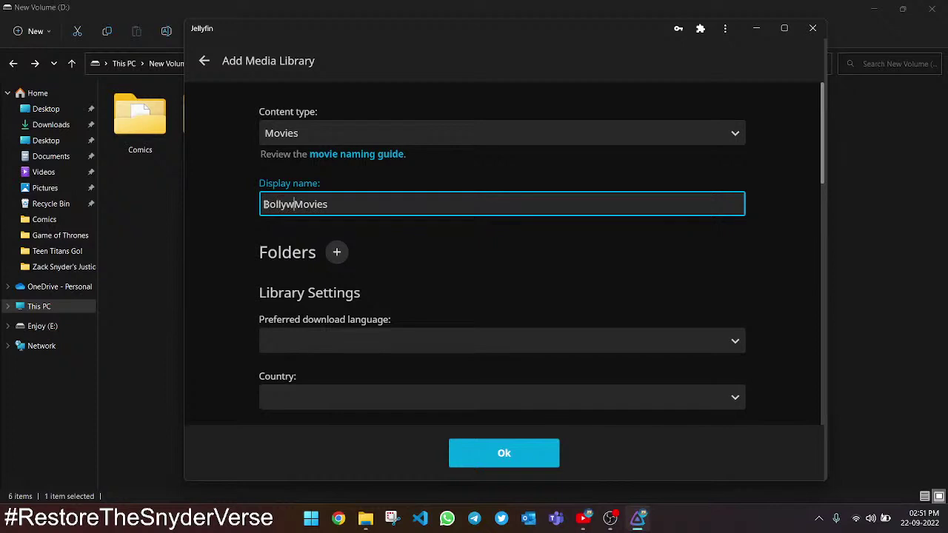
text(ood)
click(222, 253)
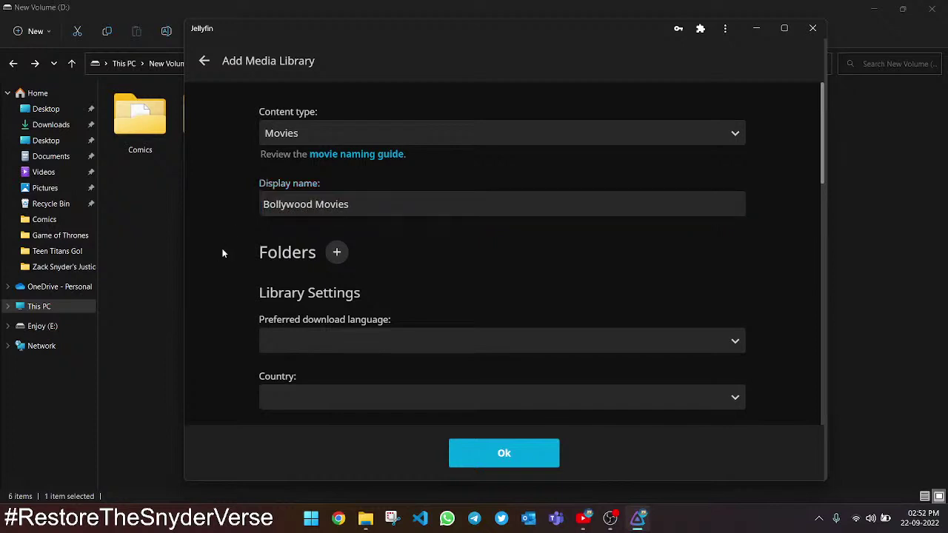
Step: Add the folder D:\Movies\Bollywood to the Bollywood Movies library
click(346, 254)
click(271, 235)
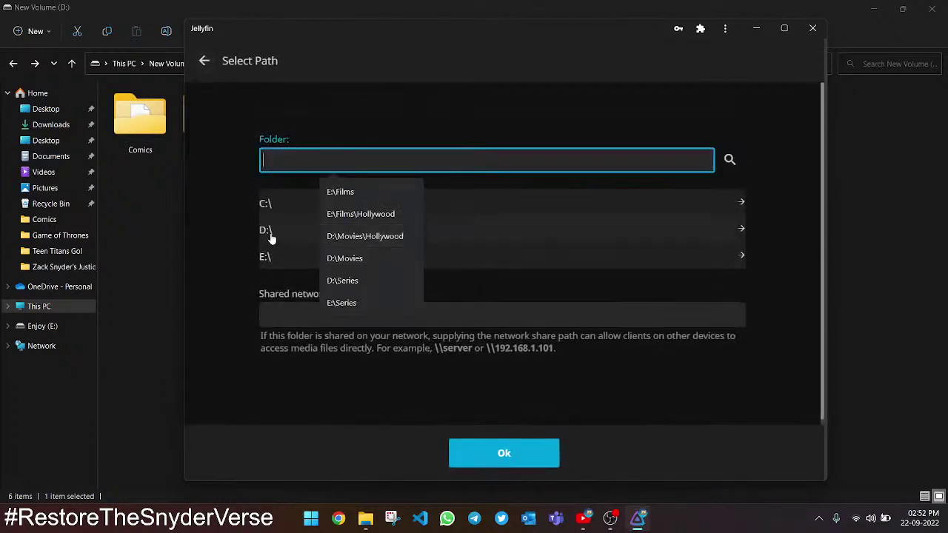
click(279, 309)
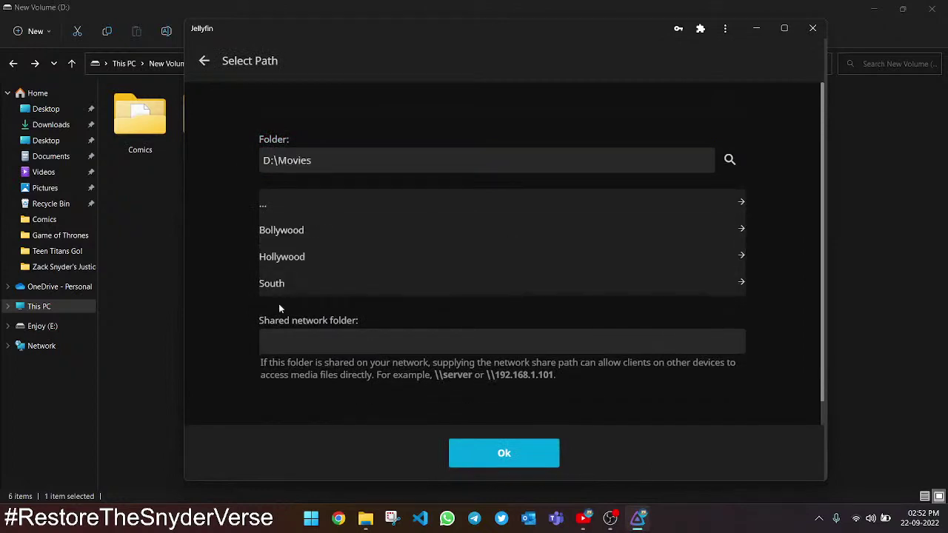
click(316, 239)
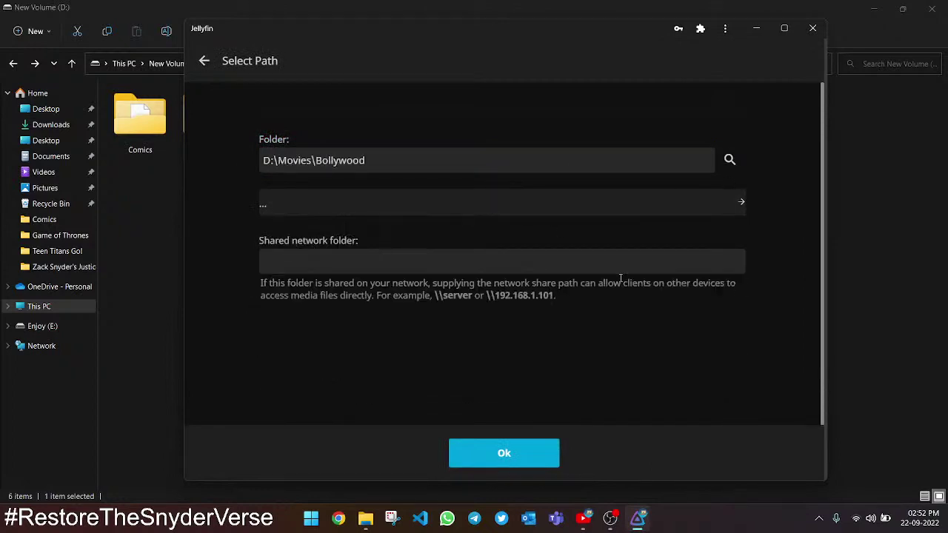
click(516, 448)
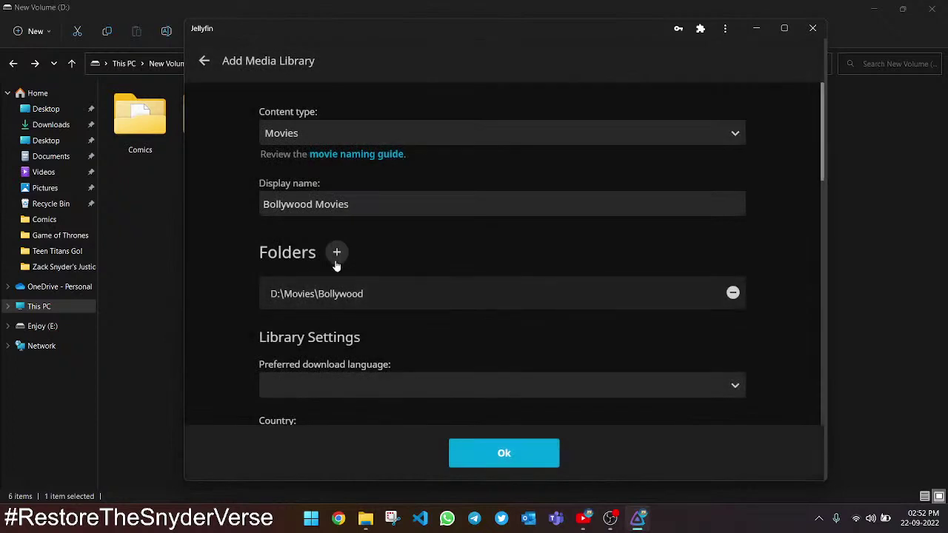
Step: Add E:\Films\bollywood as the second folder of the Bollywood Movies library and save the library
click(335, 256)
click(304, 258)
scroll(311, 274, down, 3)
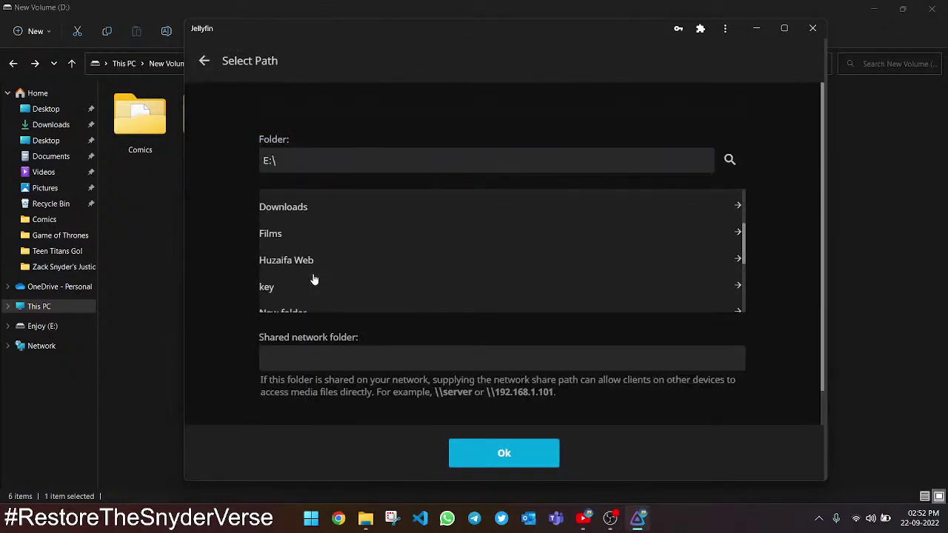
click(297, 217)
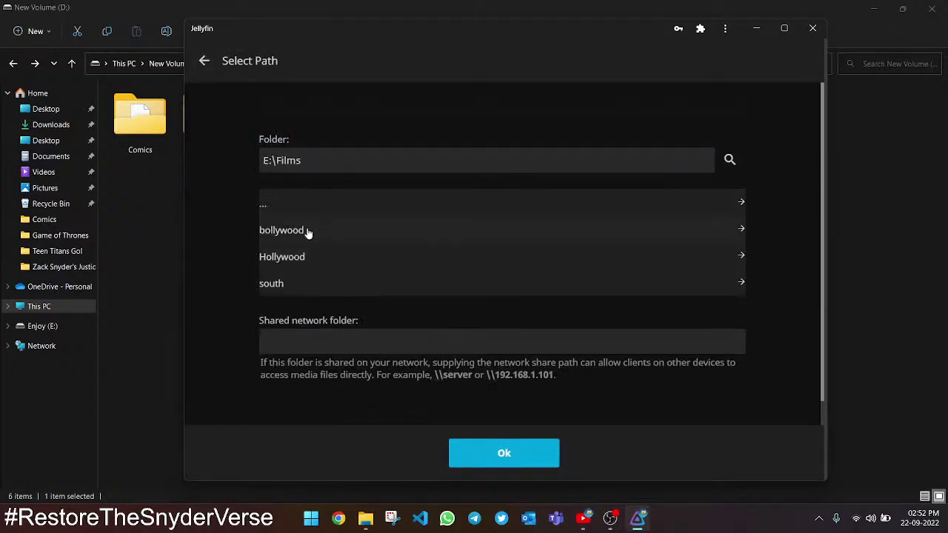
click(345, 230)
click(488, 448)
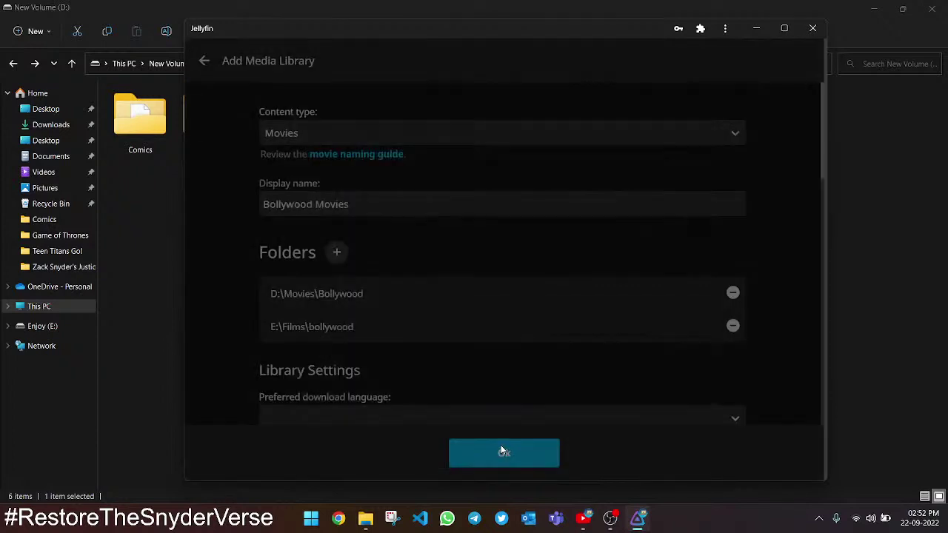
click(513, 463)
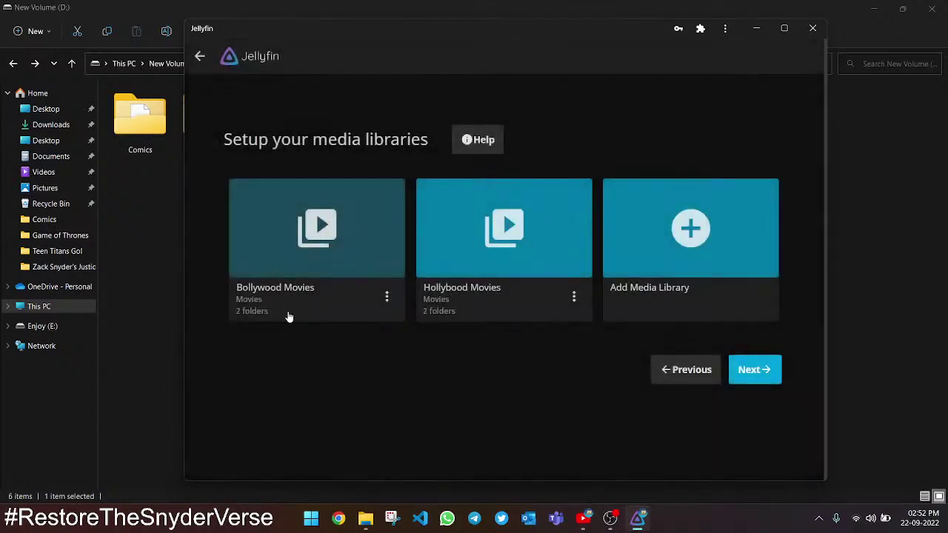
Step: Start a new media library with Movies as its content type and "South Movies" as its display name
click(692, 228)
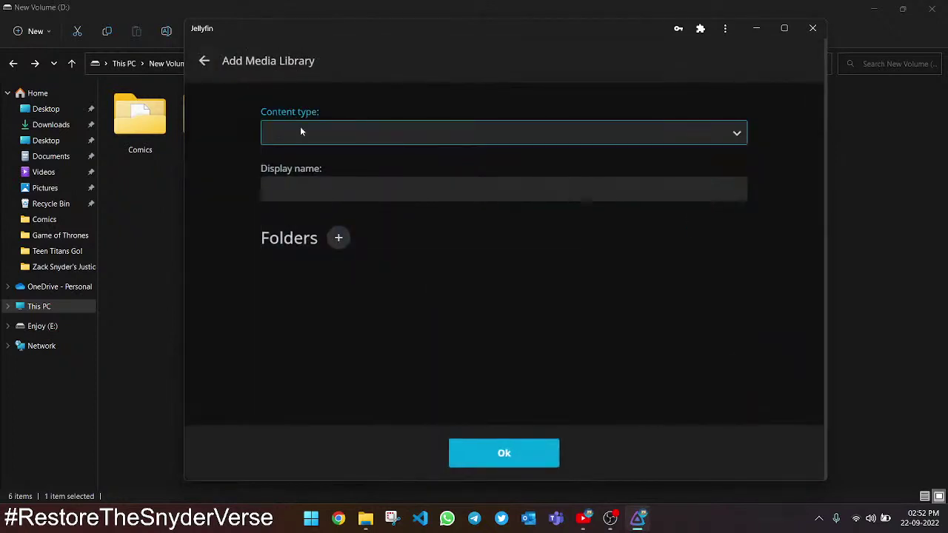
click(300, 130)
click(292, 164)
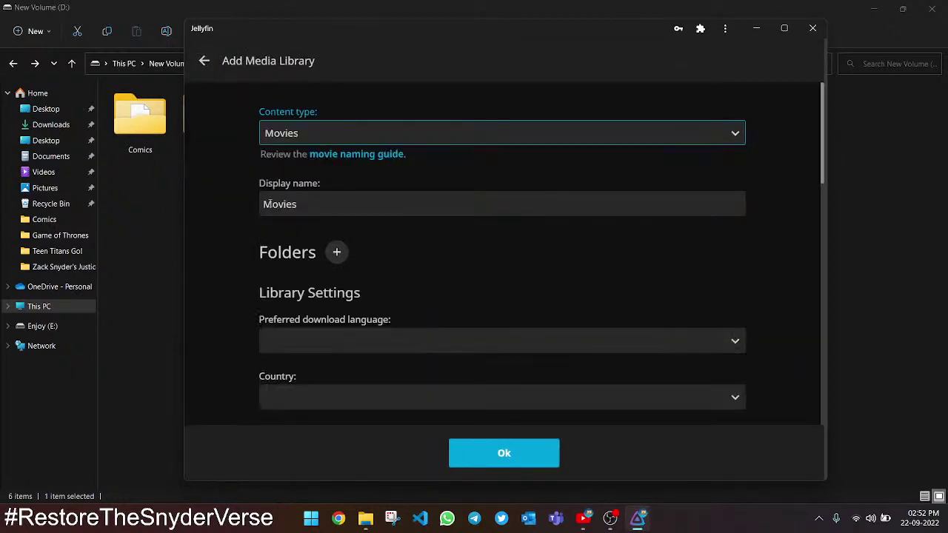
click(261, 204)
text(South)
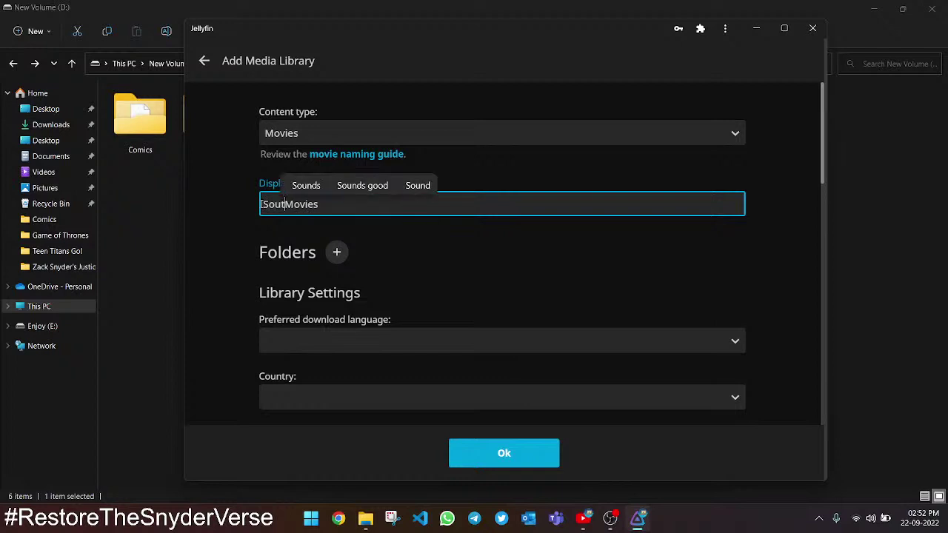
click(250, 203)
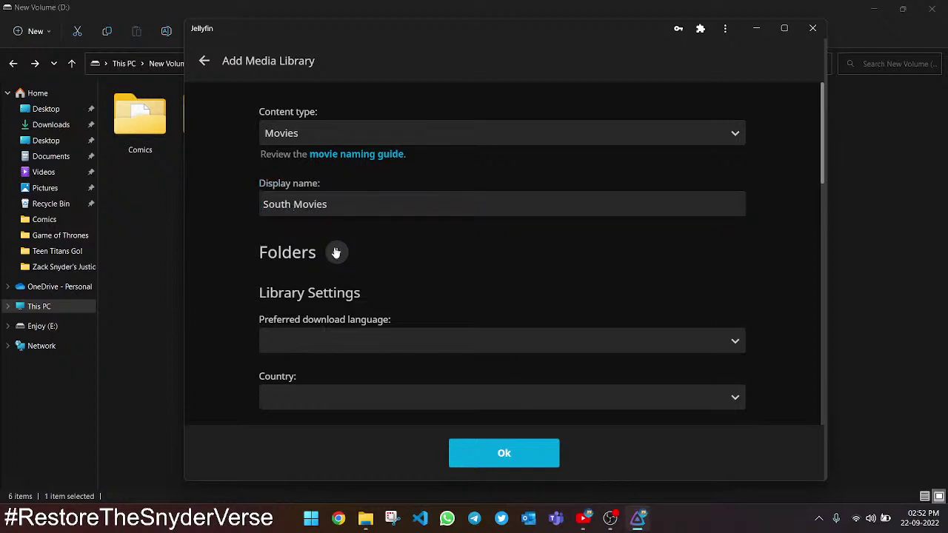
Step: Add the folder D:\Movies\South to the South Movies library
click(336, 252)
click(279, 223)
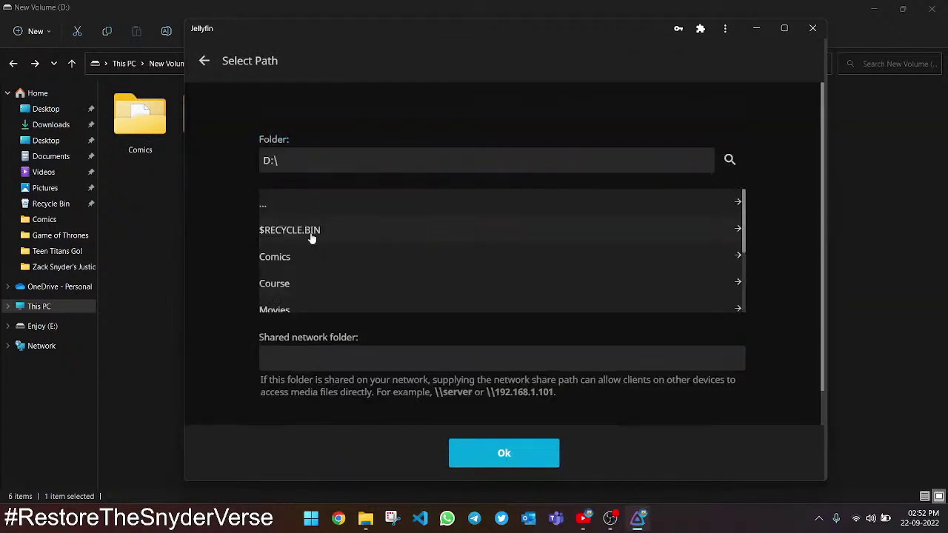
click(283, 302)
click(288, 278)
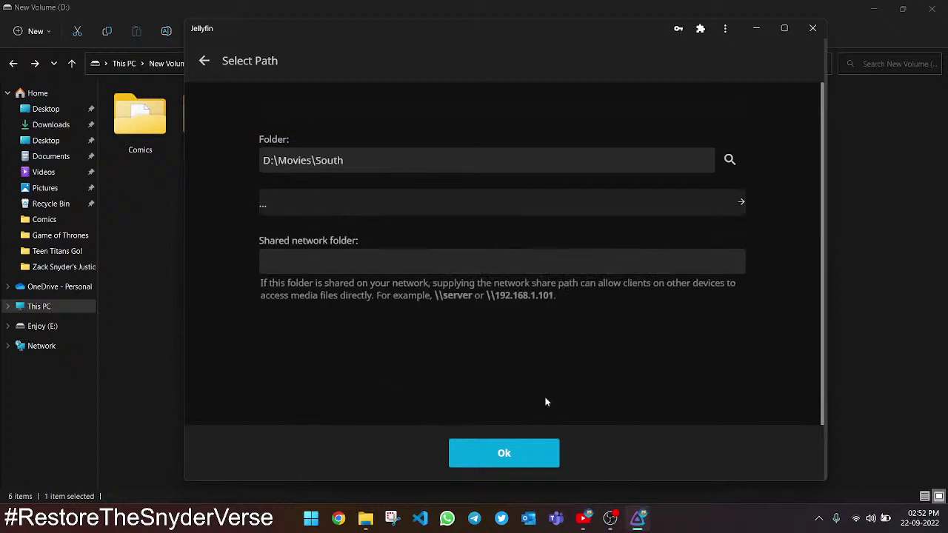
click(502, 451)
Step: Add E:\Films\south as the second folder of the South Movies library and save the library
click(337, 252)
click(286, 255)
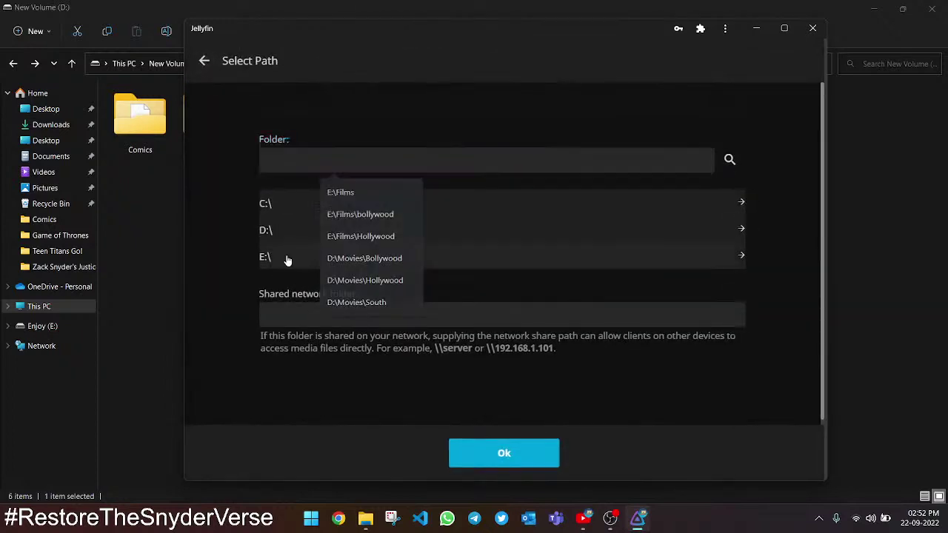
scroll(324, 257, down, 1)
click(280, 275)
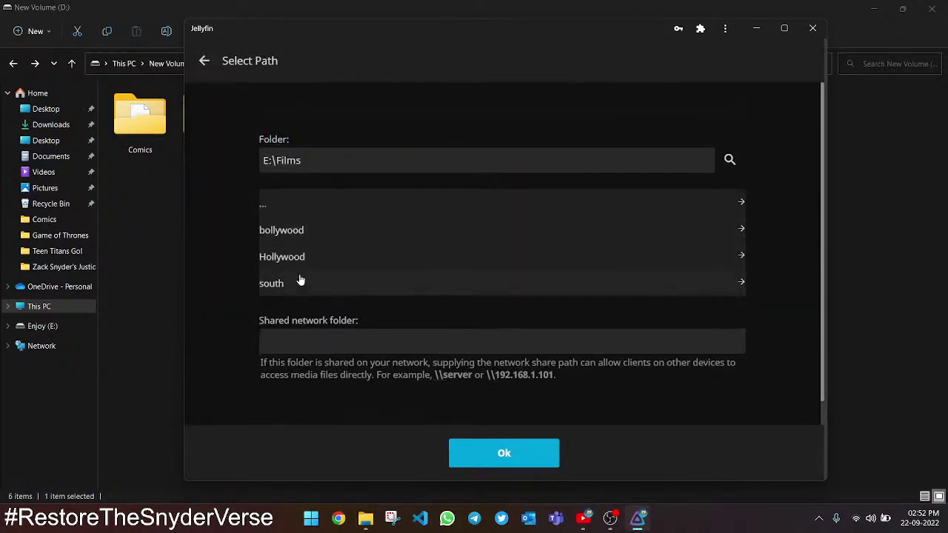
click(282, 276)
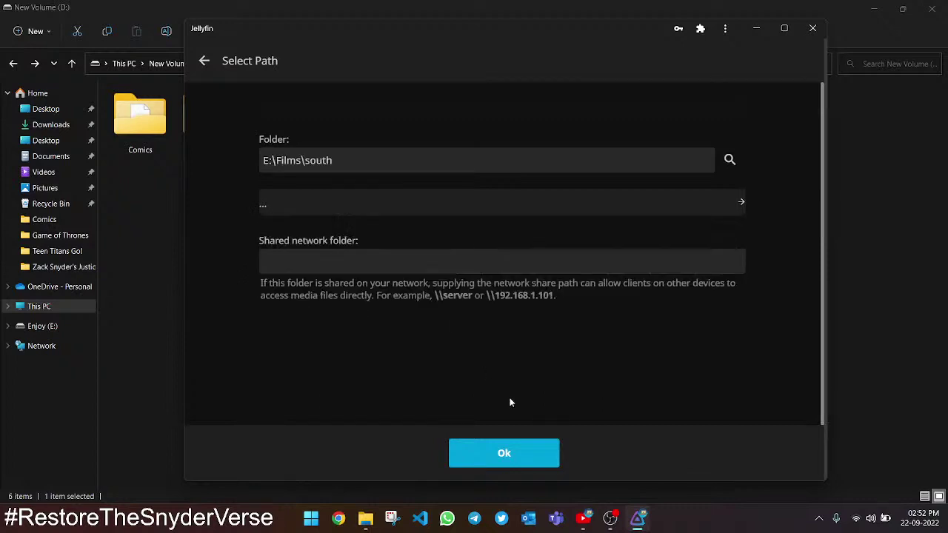
click(522, 451)
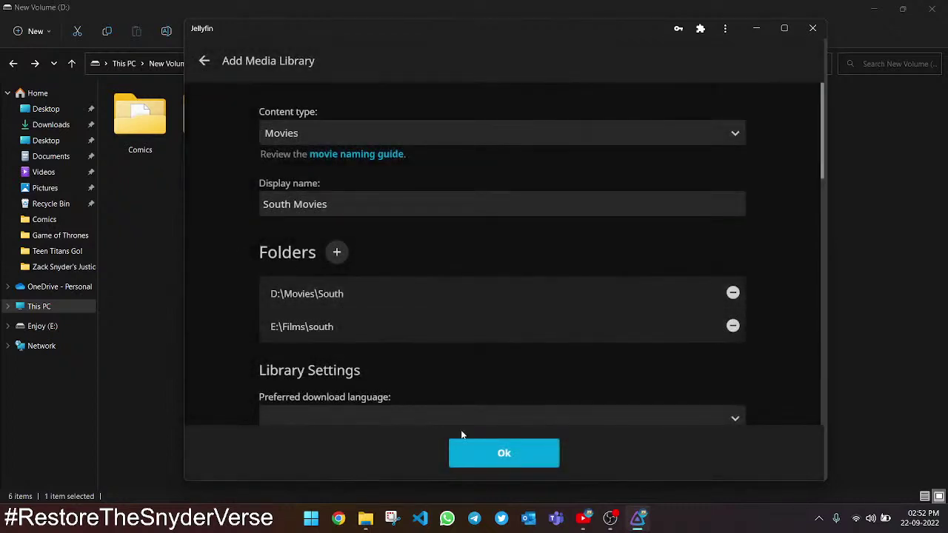
click(496, 457)
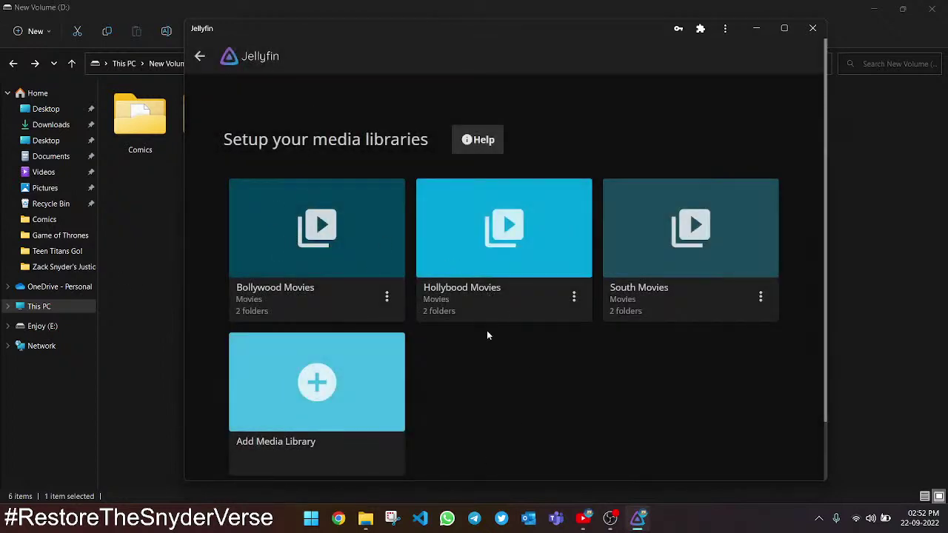
Step: Start a new media library with Shows as its content type, keeping the default display name "Shows"
scroll(487, 336, down, 2)
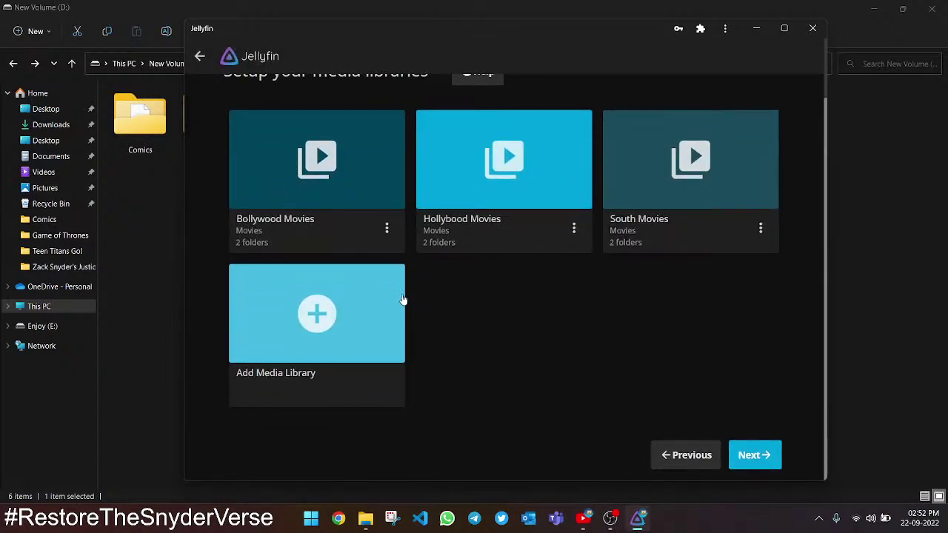
click(312, 315)
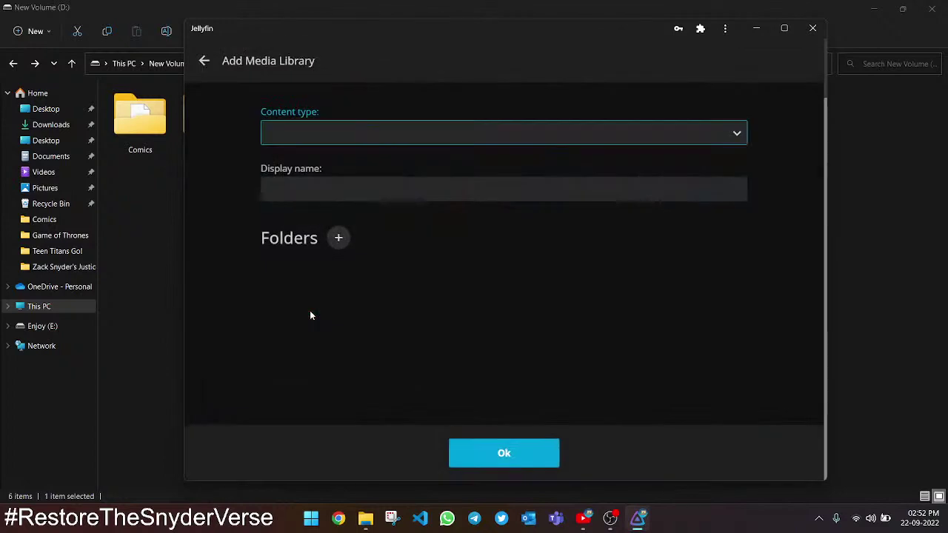
click(282, 134)
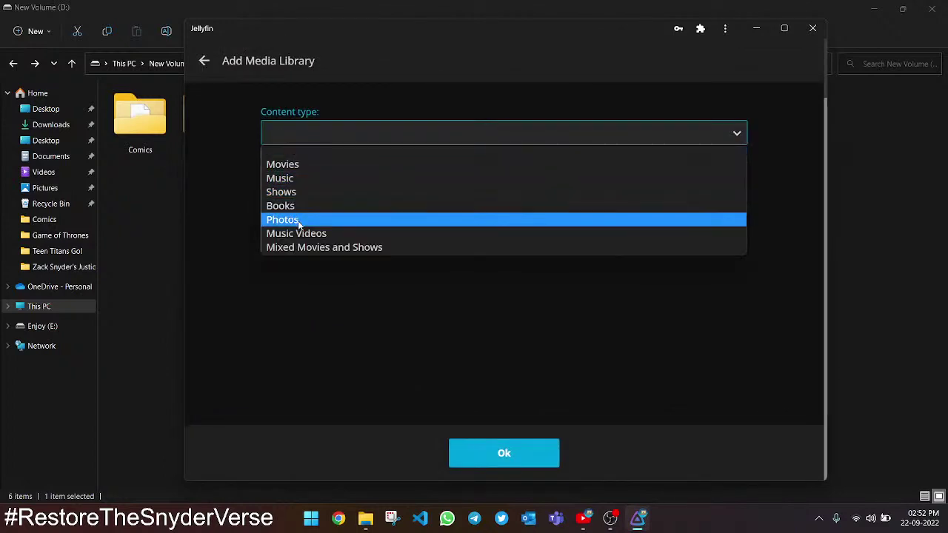
click(307, 192)
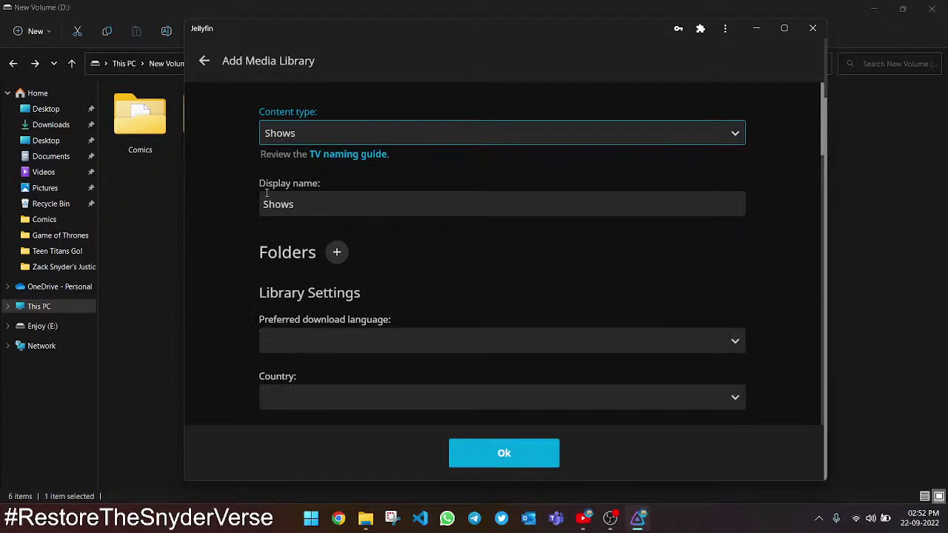
drag(260, 183, 331, 178)
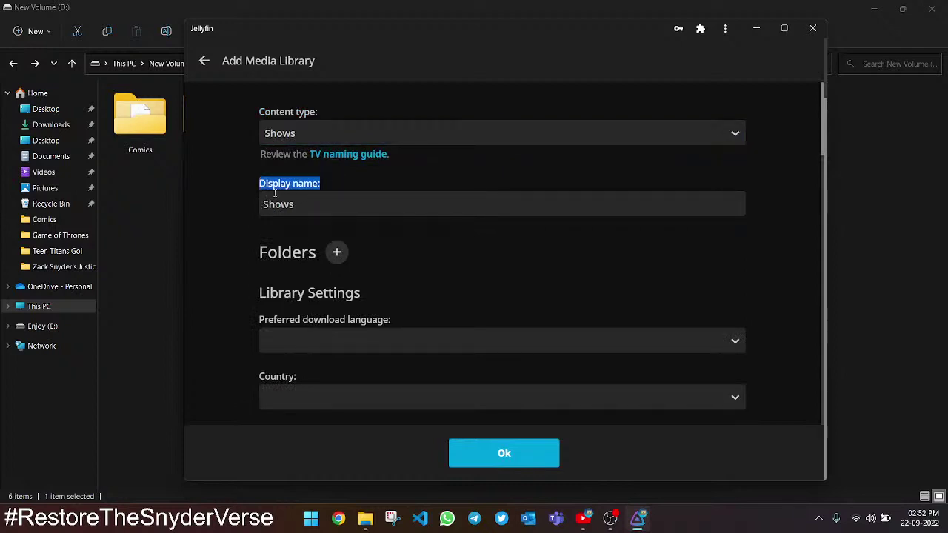
click(318, 191)
Step: Add the folder D:\Series to the Shows library
click(337, 254)
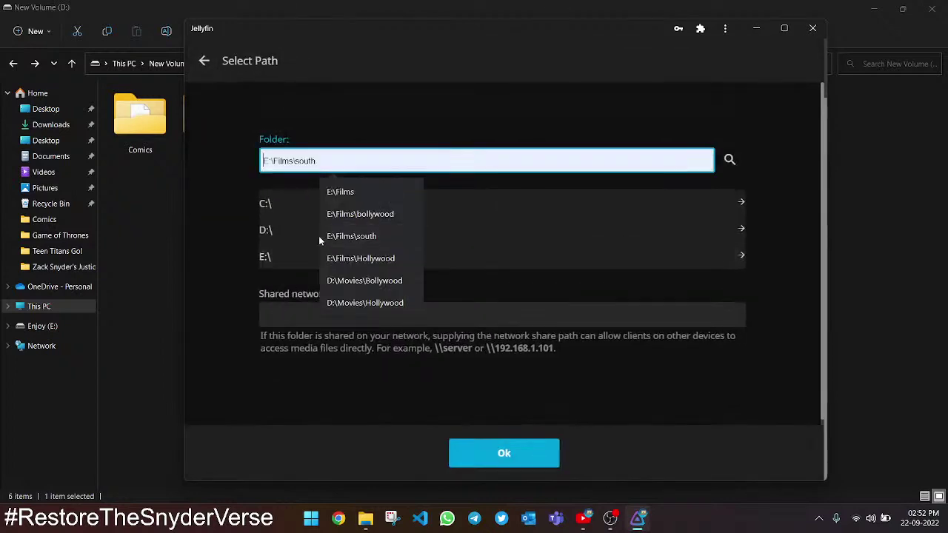
click(263, 229)
scroll(301, 288, down, 1)
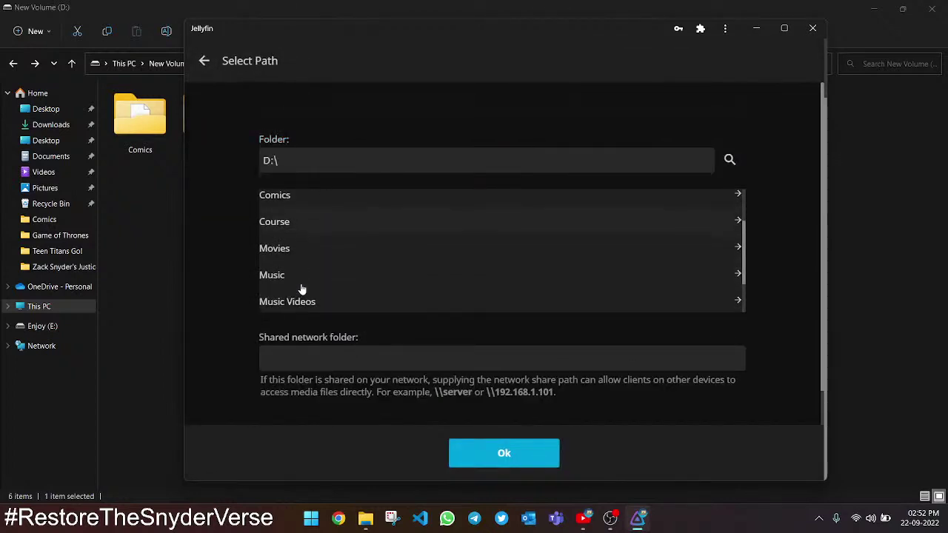
scroll(288, 276, down, 2)
click(296, 273)
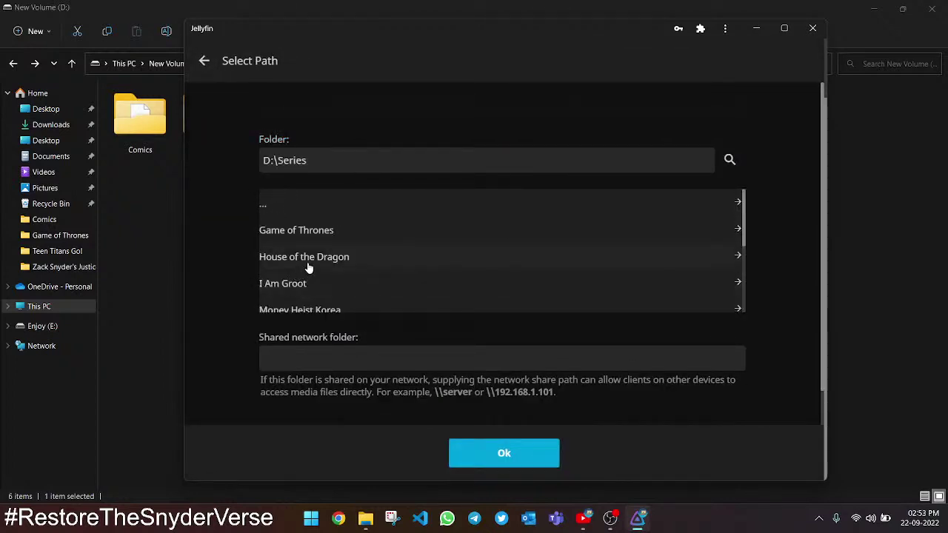
click(516, 459)
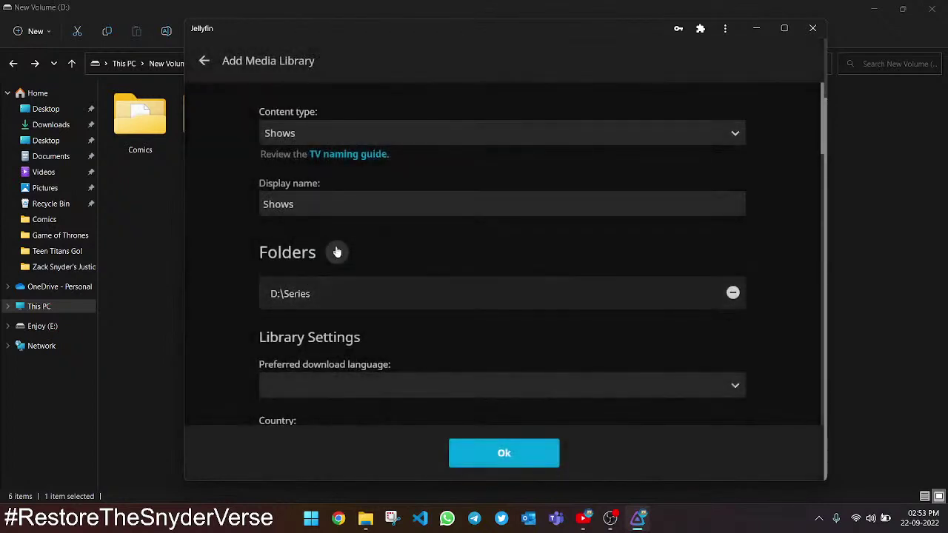
Step: Add E:\Series as the second folder of the Shows library and save the library
click(335, 251)
click(292, 256)
scroll(292, 254, down, 3)
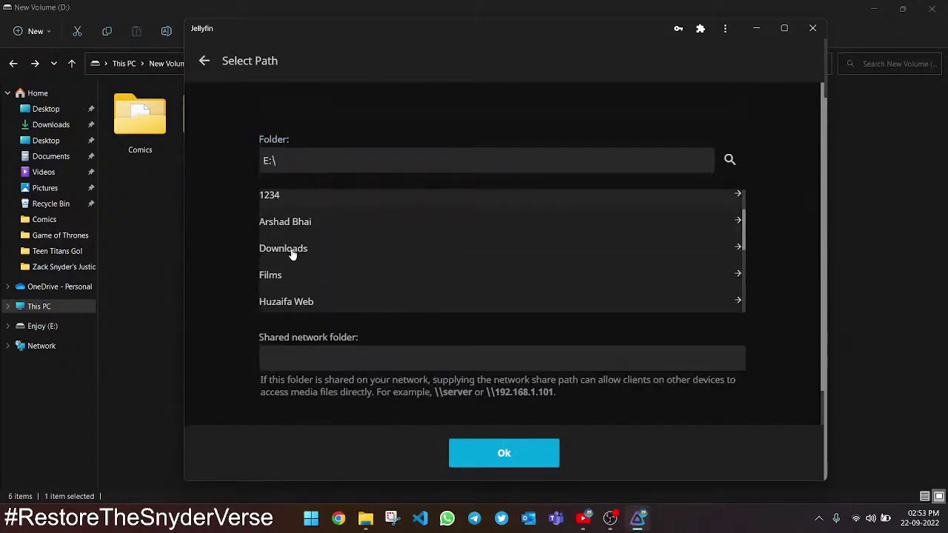
scroll(292, 259, down, 4)
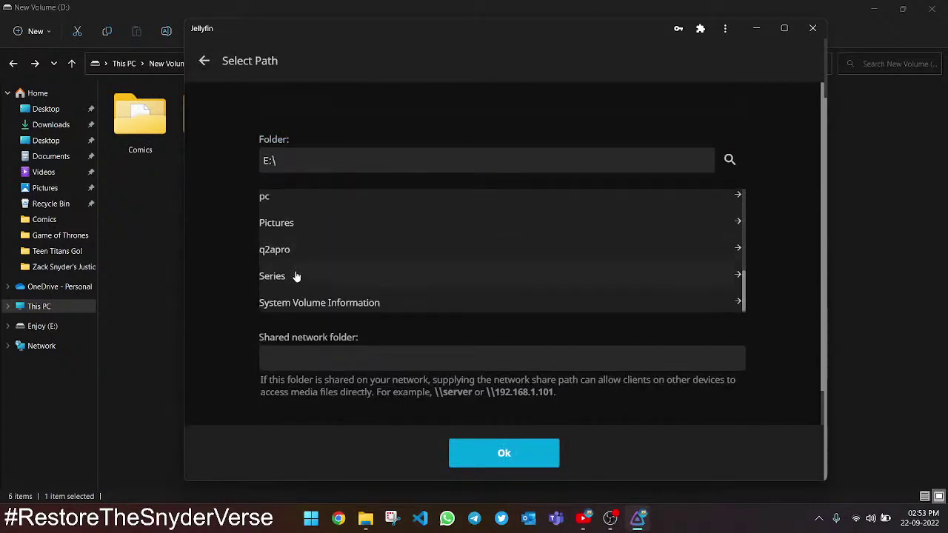
click(289, 285)
click(521, 449)
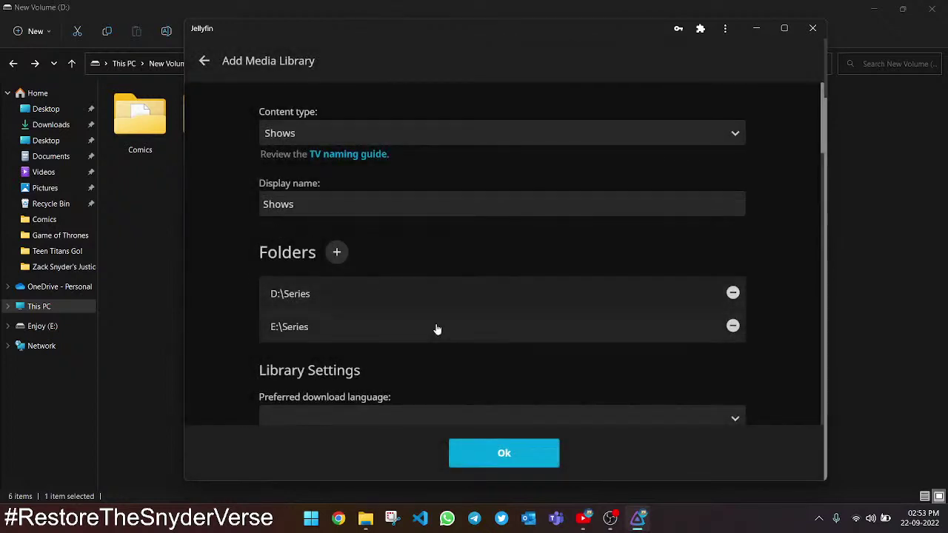
click(511, 464)
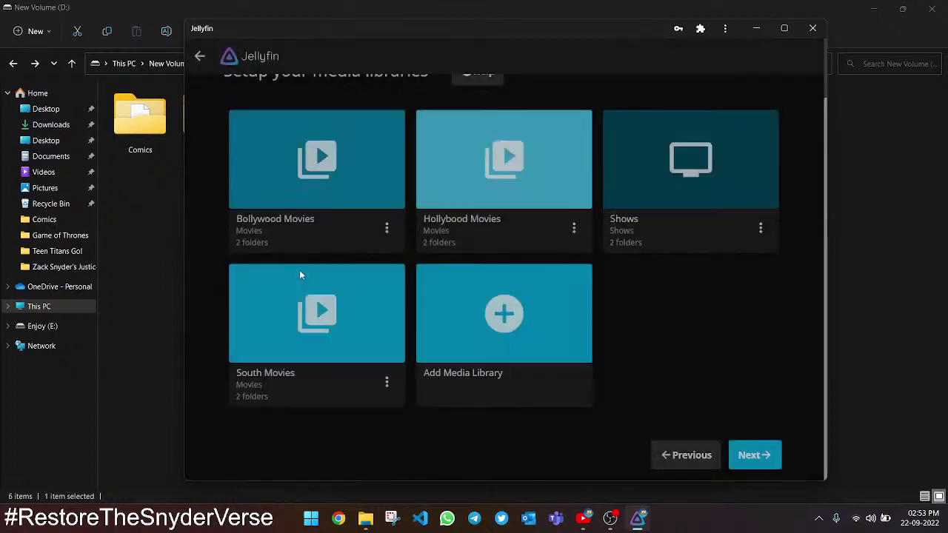
Step: Create a media library of content type Music with the default name and the folder D:\Music, and save it
click(504, 314)
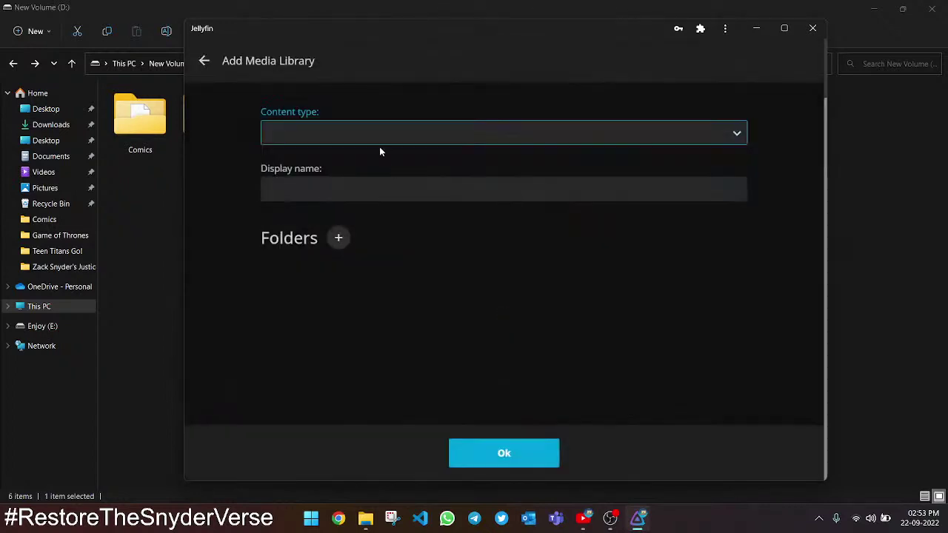
click(381, 143)
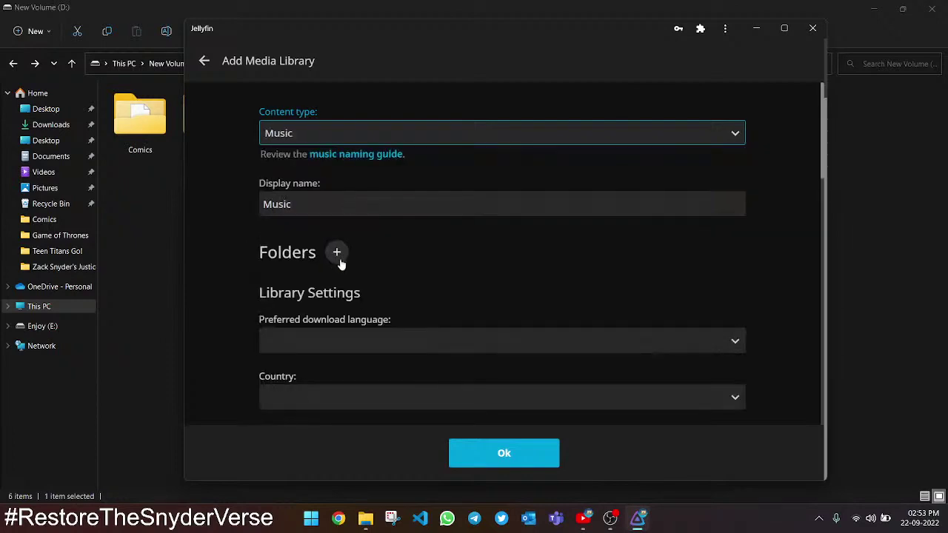
click(336, 253)
click(284, 234)
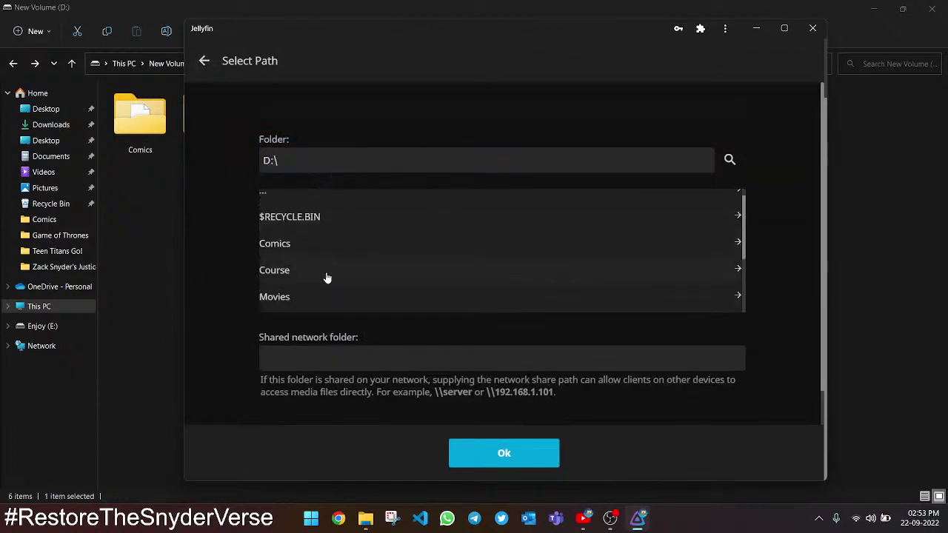
scroll(327, 278, down, 2)
click(318, 277)
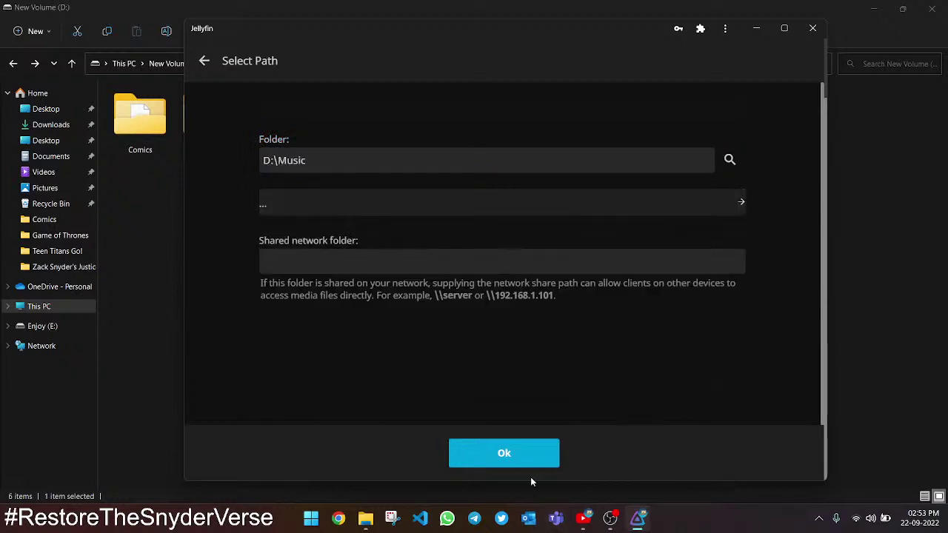
click(508, 453)
click(504, 452)
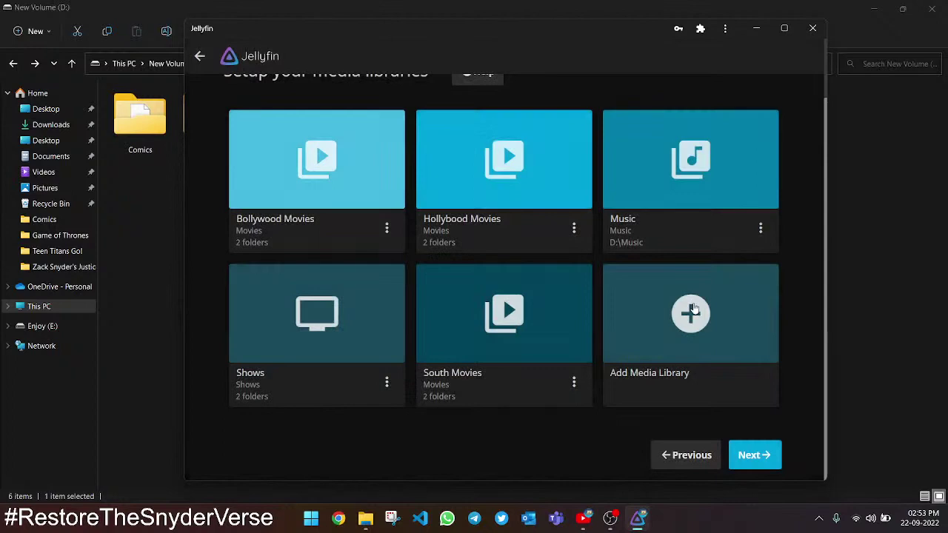
Step: Create a media library of content type Music Videos with the default name and the folder D:\Music Videos, and save it
click(693, 310)
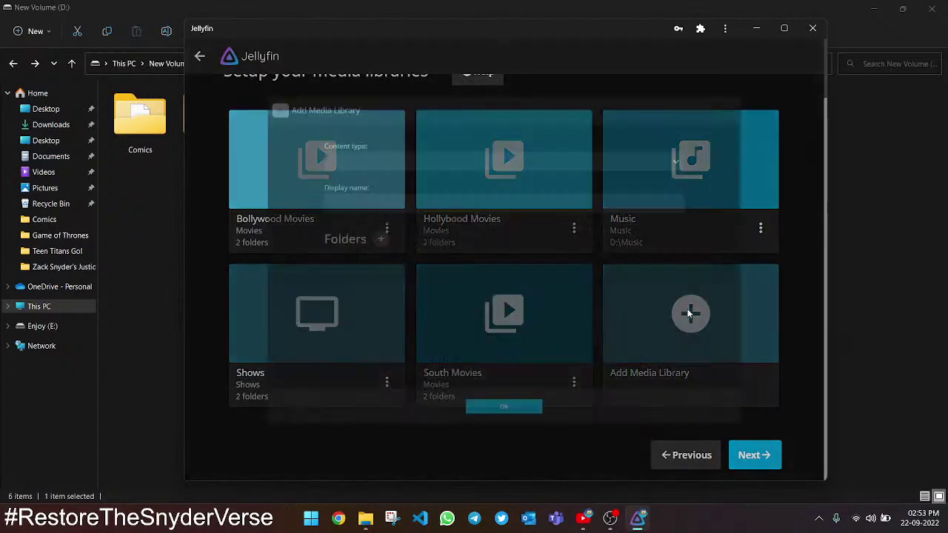
click(290, 130)
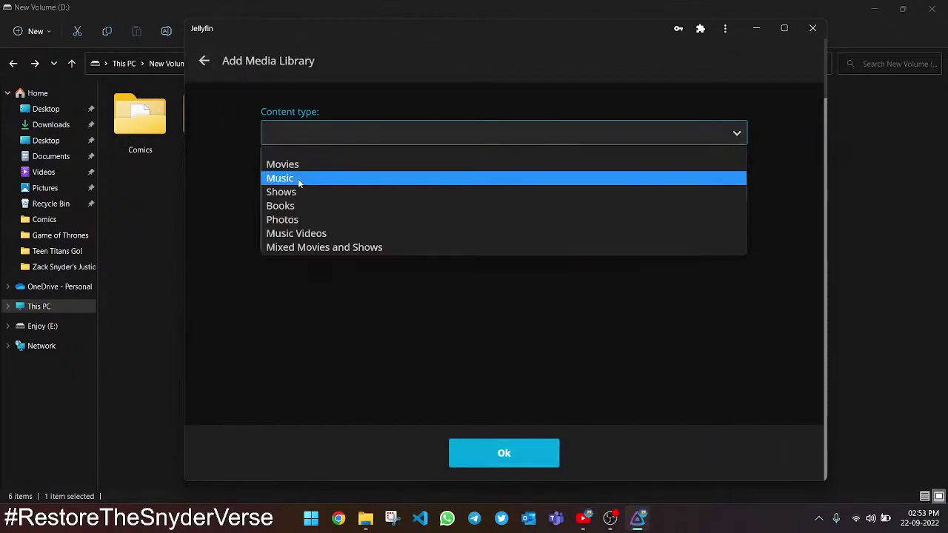
click(306, 234)
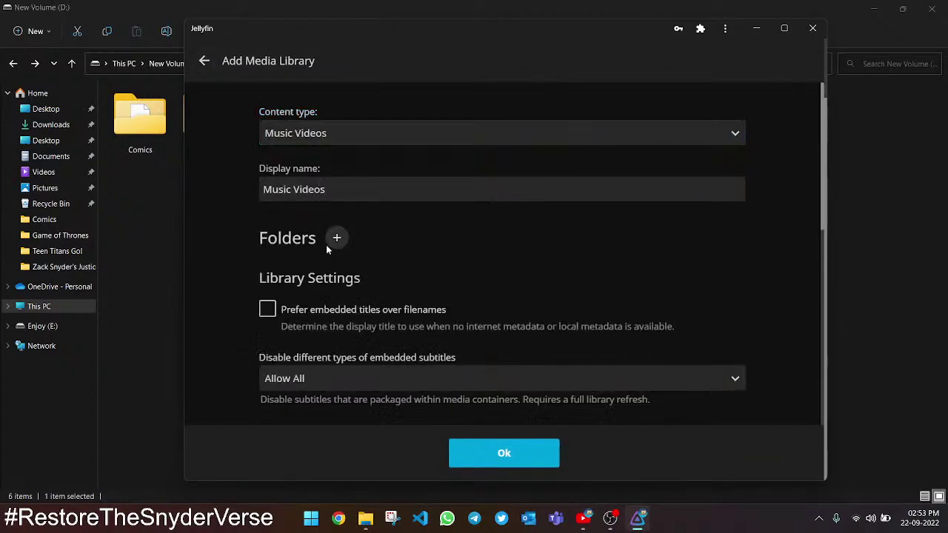
click(337, 237)
click(271, 230)
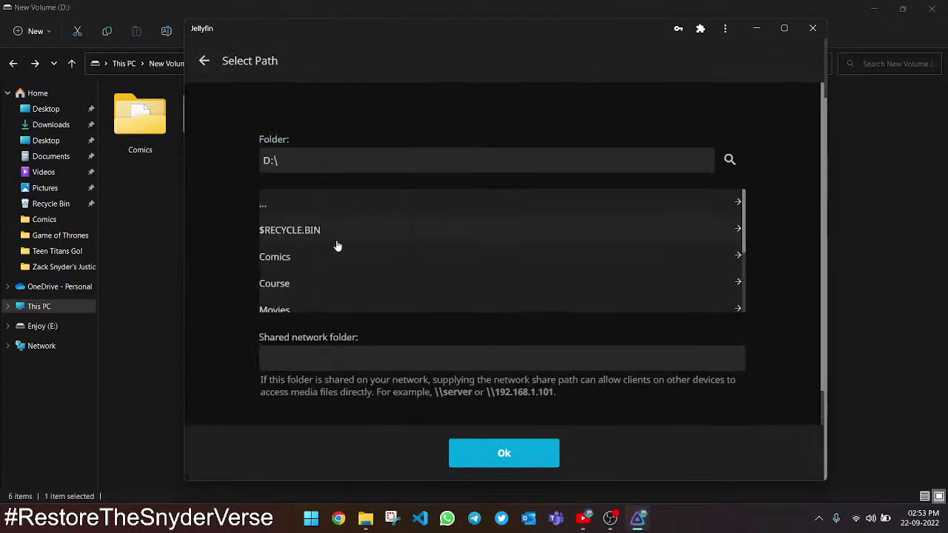
scroll(338, 245, down, 3)
click(321, 248)
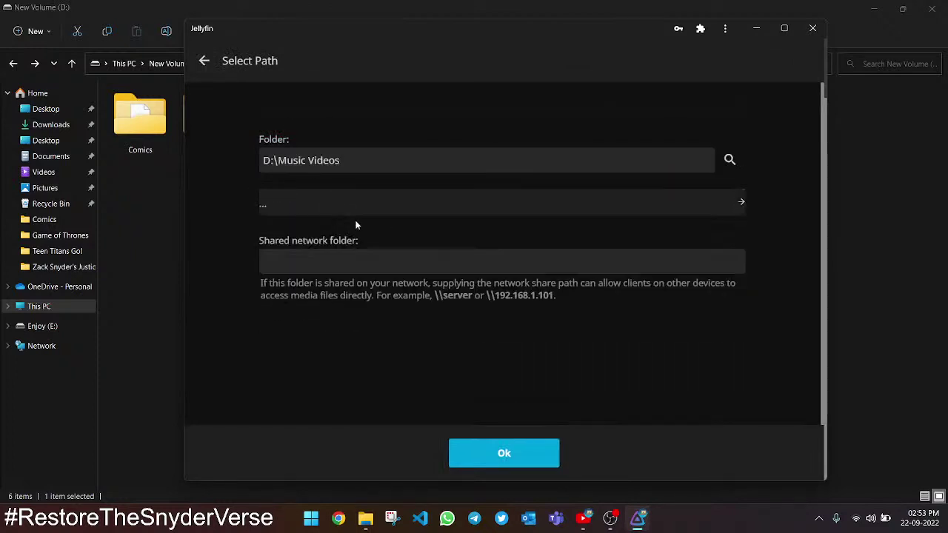
click(500, 453)
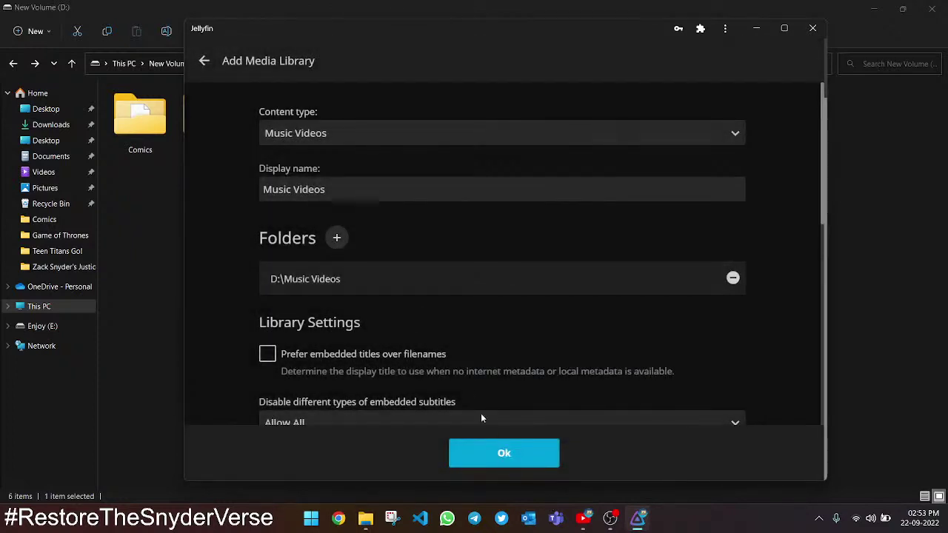
click(501, 453)
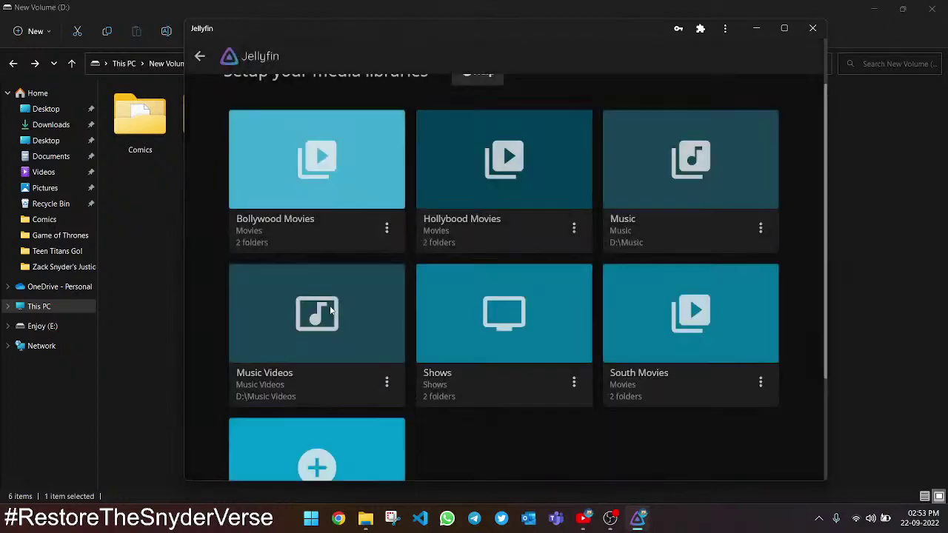
Step: Start a new media library with Books as its content type and add the folder D:\Comics to it
click(322, 474)
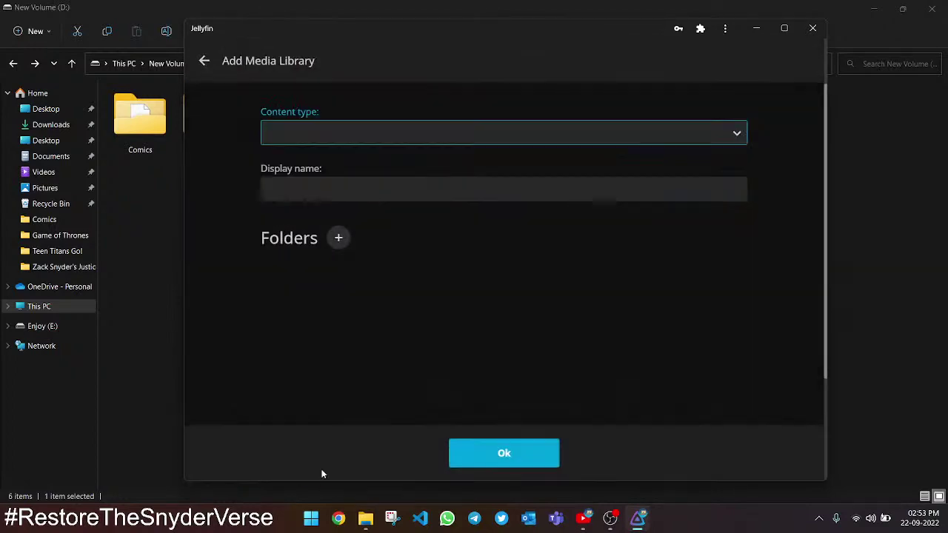
click(319, 133)
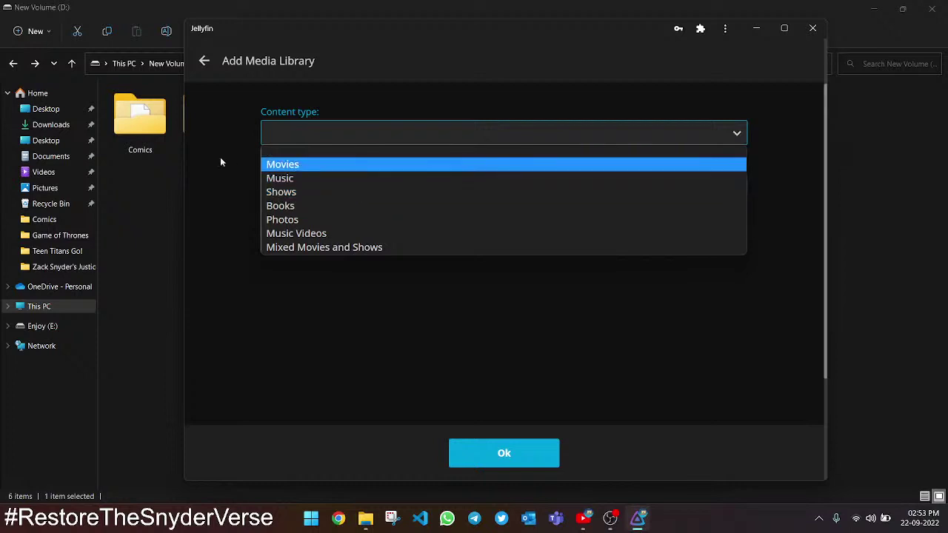
click(294, 207)
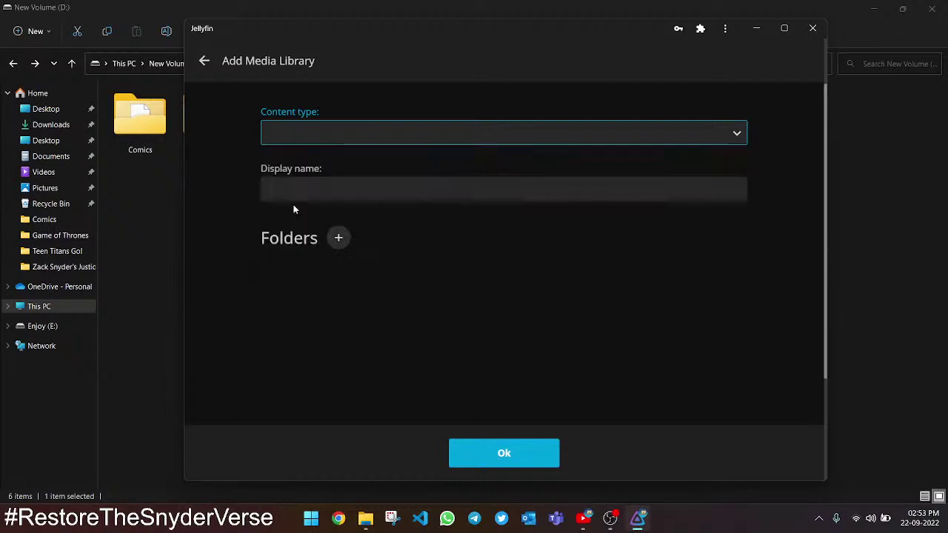
click(337, 252)
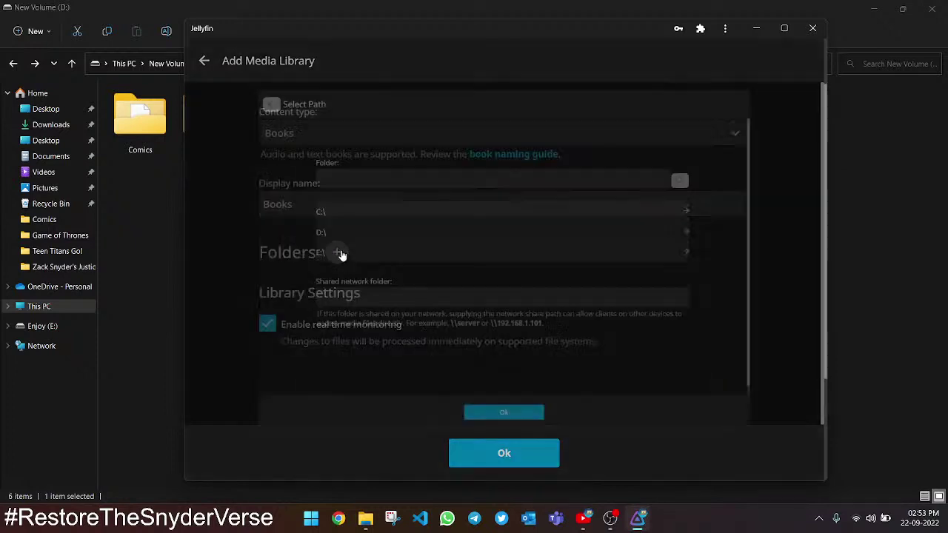
click(296, 230)
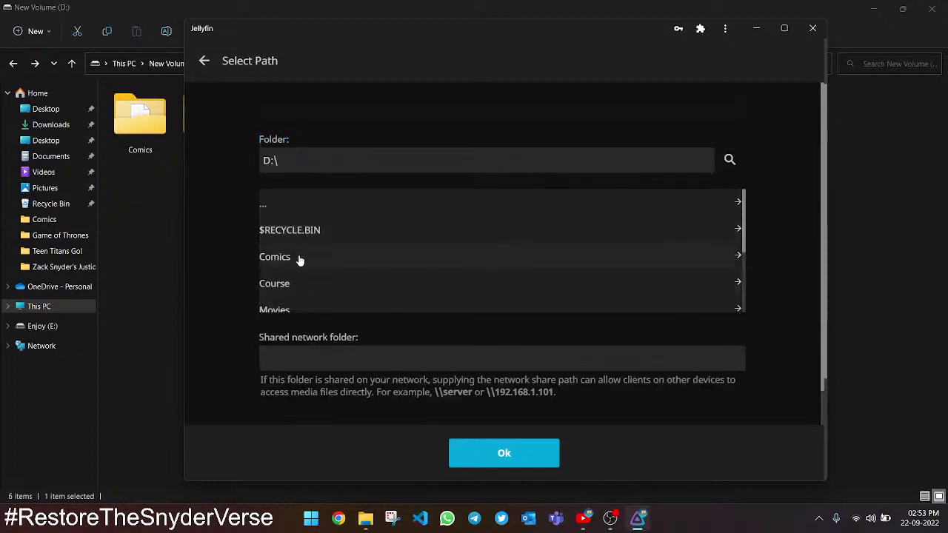
click(300, 259)
click(504, 455)
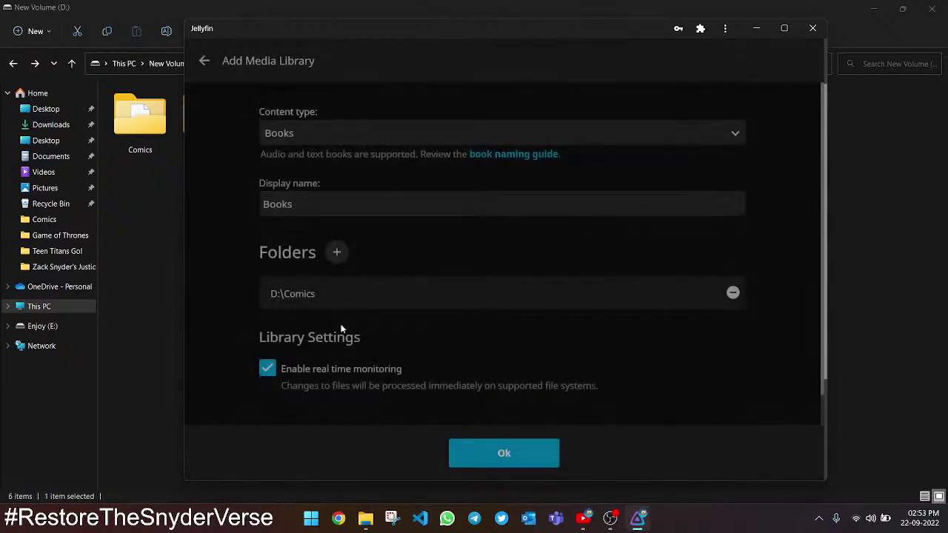
Step: Set the Books library's display name to "Comics" and save the library
scroll(233, 222, down, 2)
scroll(237, 233, up, 2)
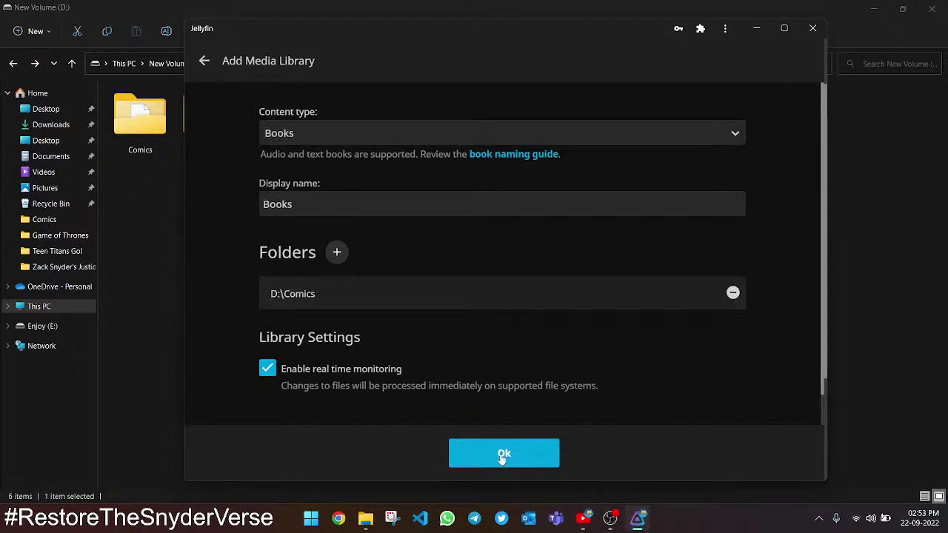
click(283, 195)
double_click(284, 195)
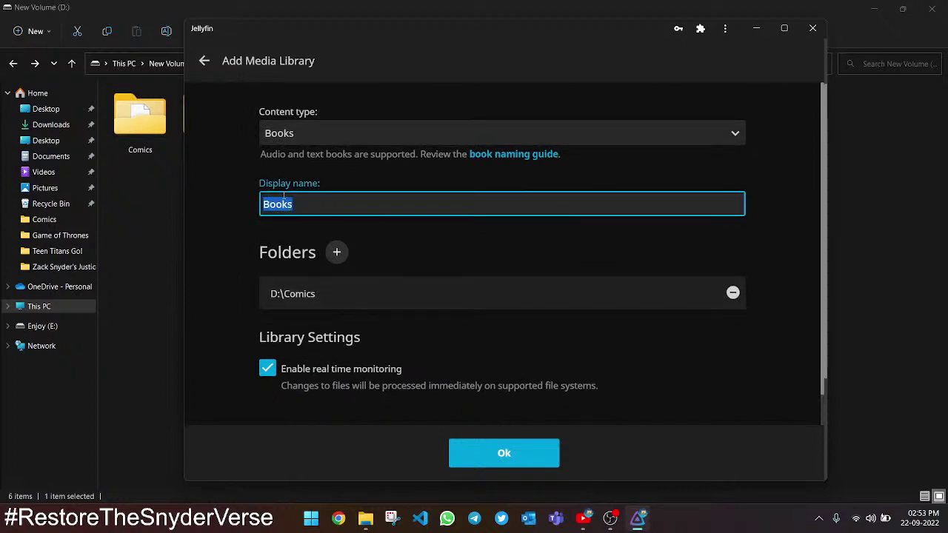
text(Comi)
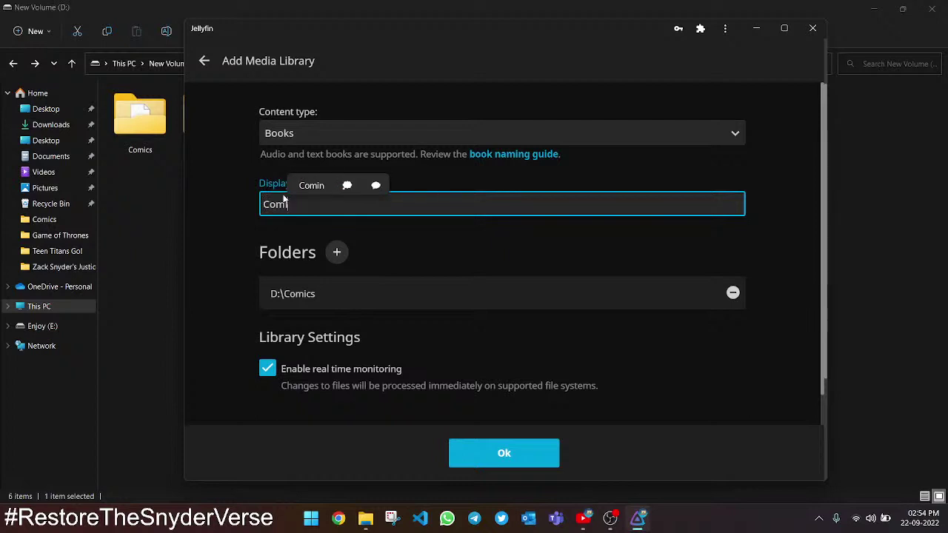
text(cs)
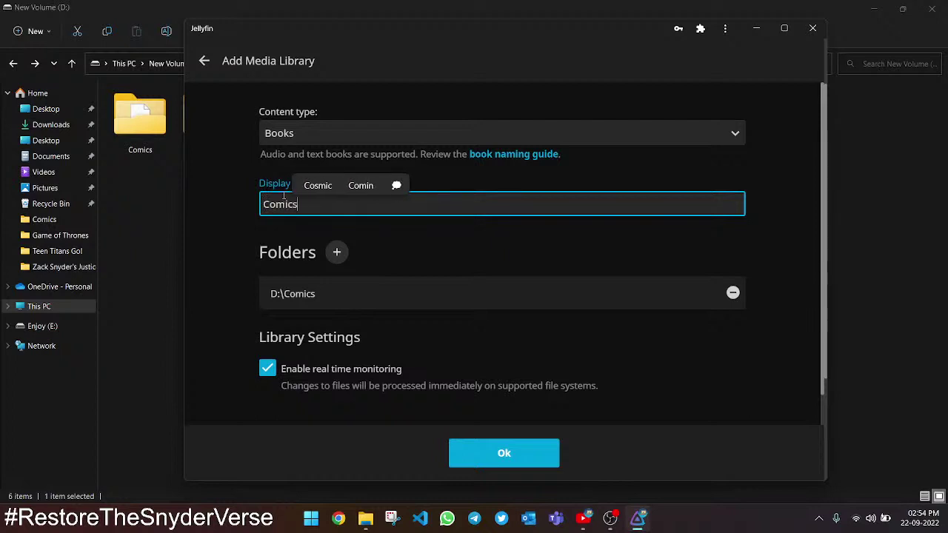
click(239, 204)
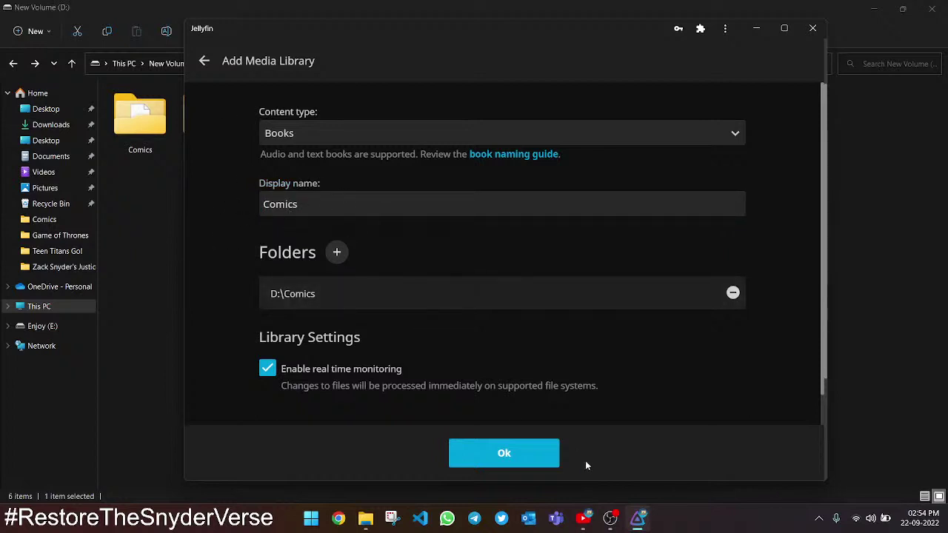
click(516, 459)
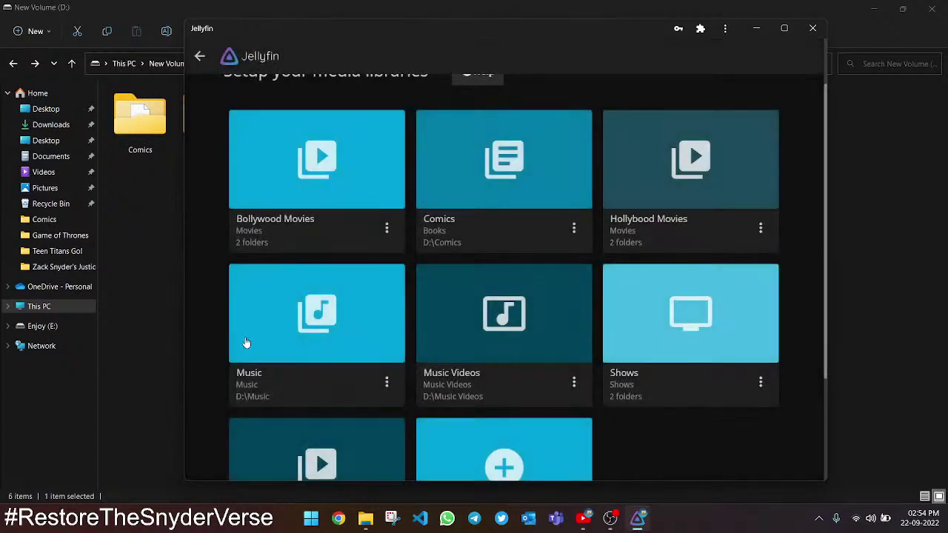
Step: Review the list of configured media libraries and compare it with the media folders on drive D:
scroll(237, 341, down, 3)
click(96, 173)
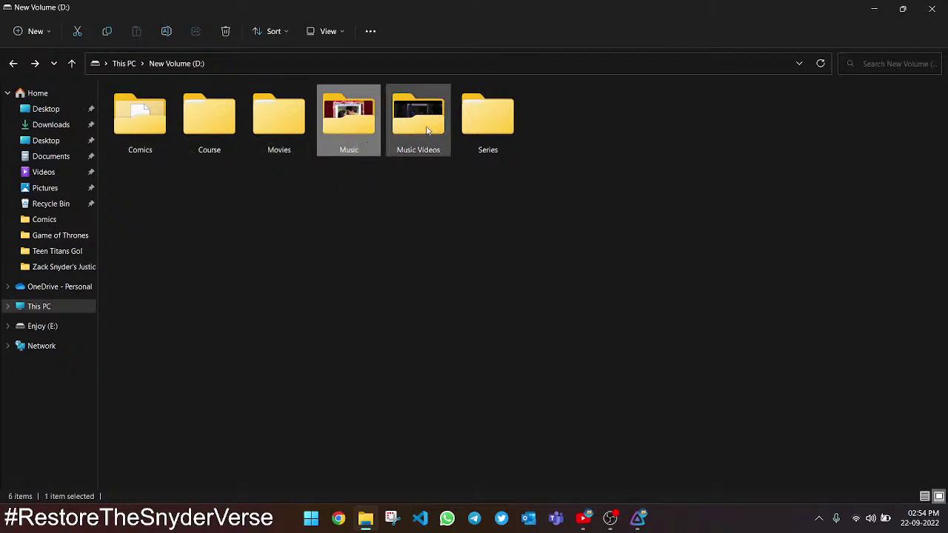
click(637, 517)
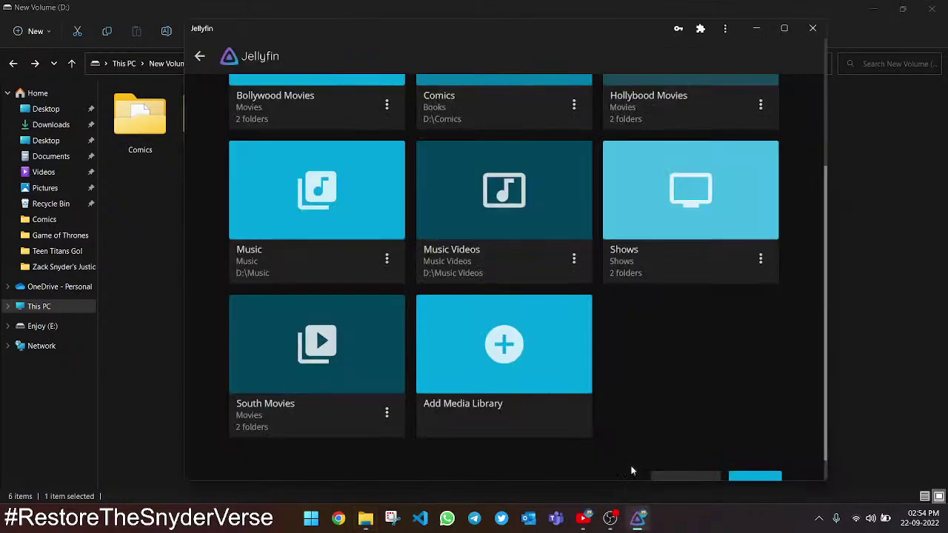
scroll(264, 258, up, 3)
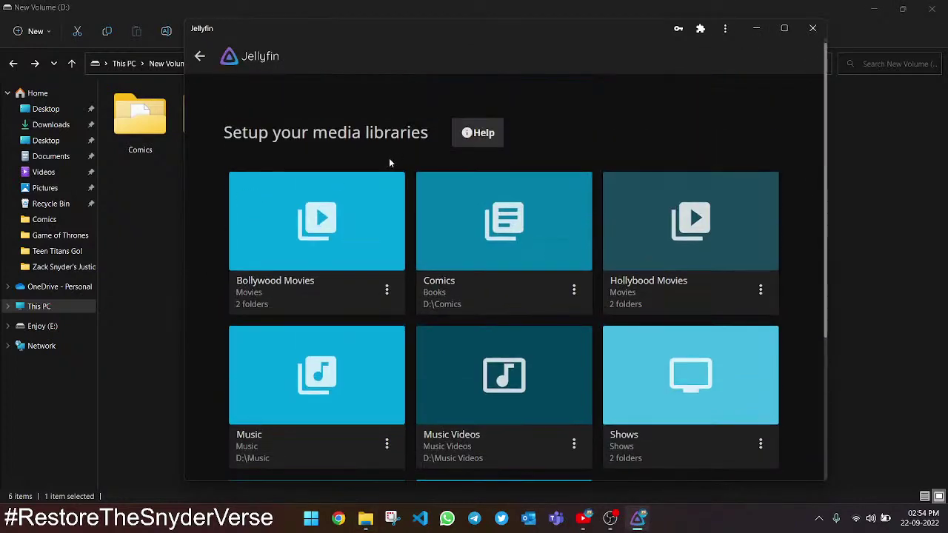
drag(224, 133, 376, 136)
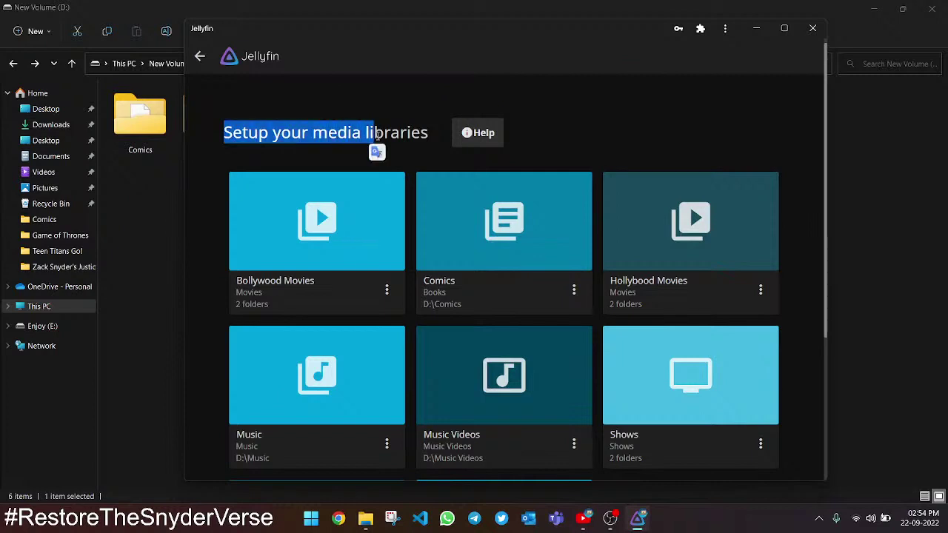
click(377, 136)
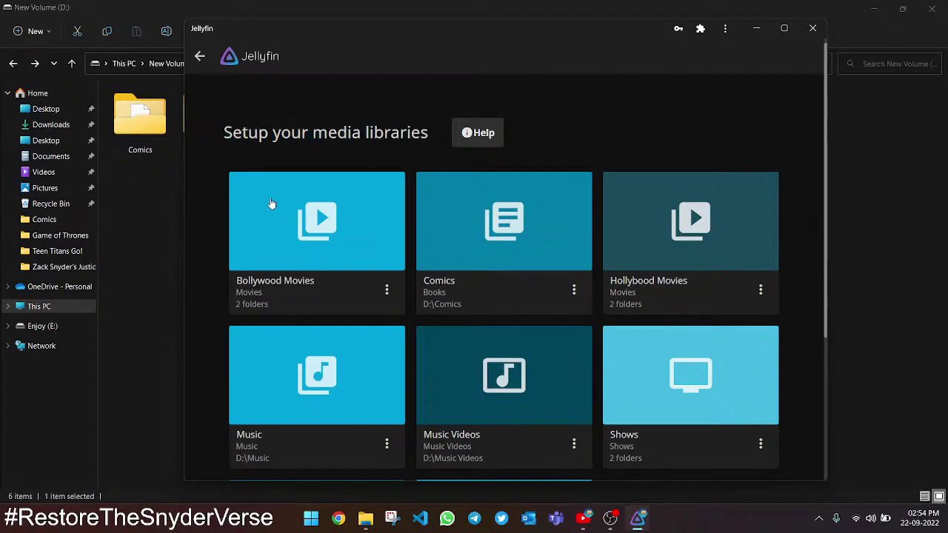
scroll(282, 316, down, 1)
scroll(203, 309, up, 1)
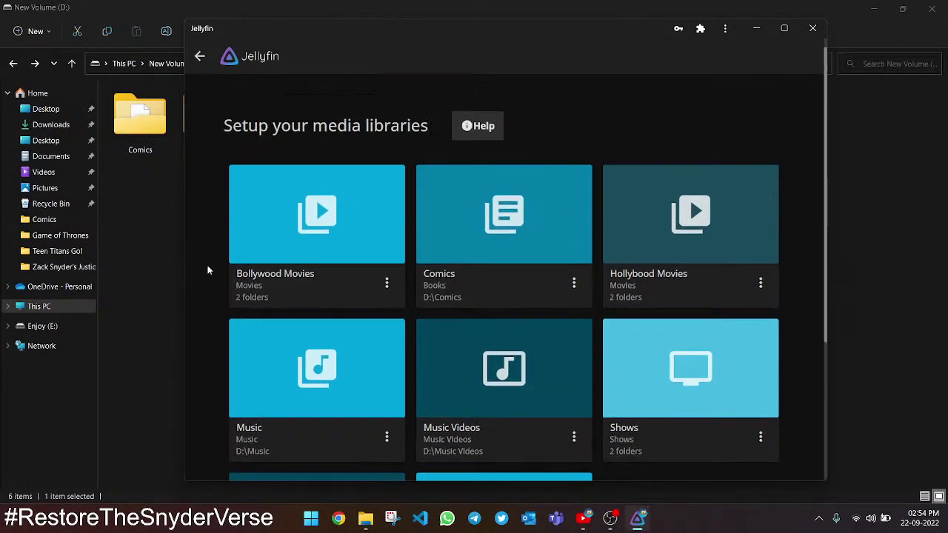
scroll(207, 270, down, 3)
scroll(207, 270, up, 1)
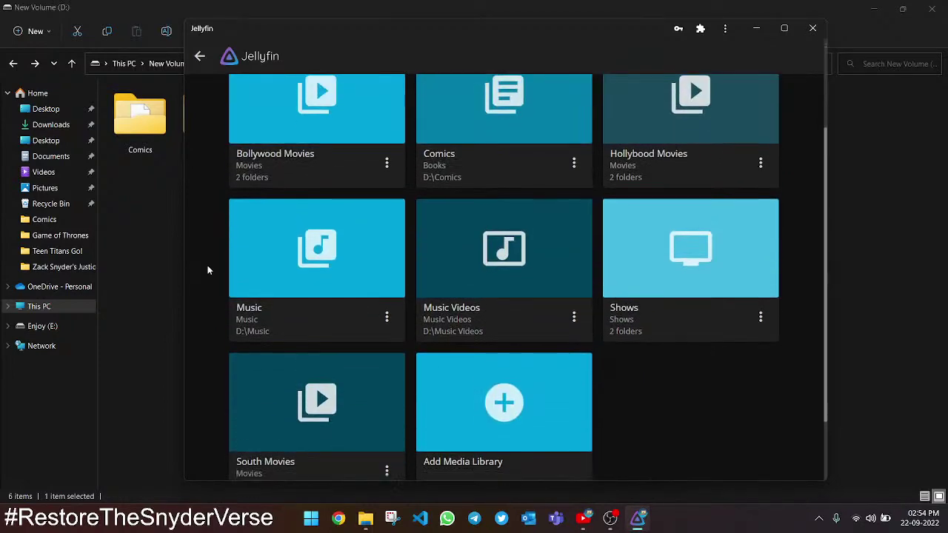
scroll(207, 269, down, 2)
scroll(677, 328, up, 3)
scroll(676, 321, down, 3)
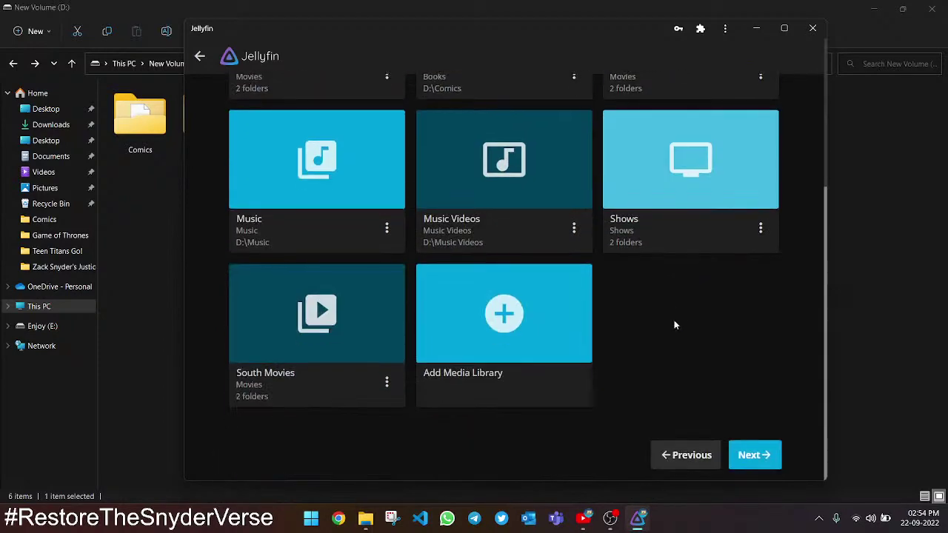
Step: Accept the media libraries and keep English and United States as the preferred metadata language and country
click(760, 456)
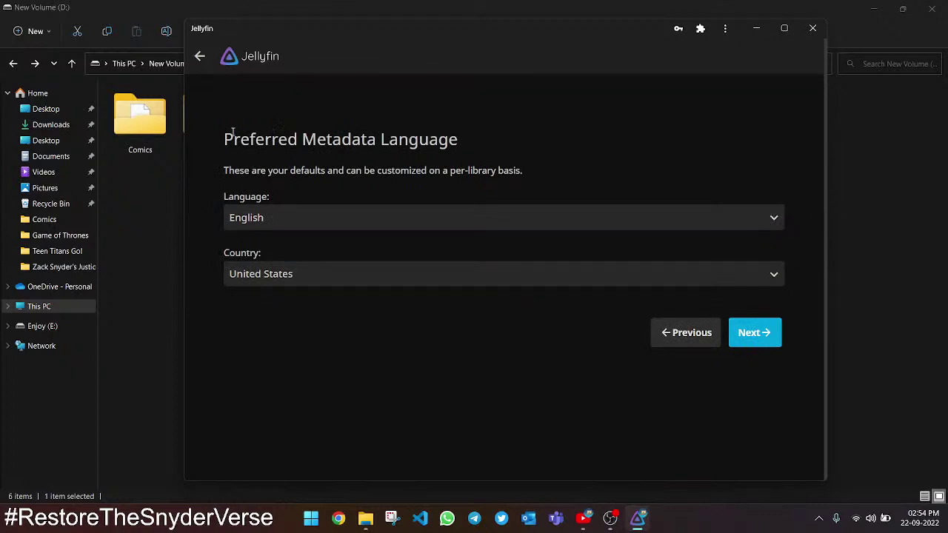
drag(225, 143, 567, 143)
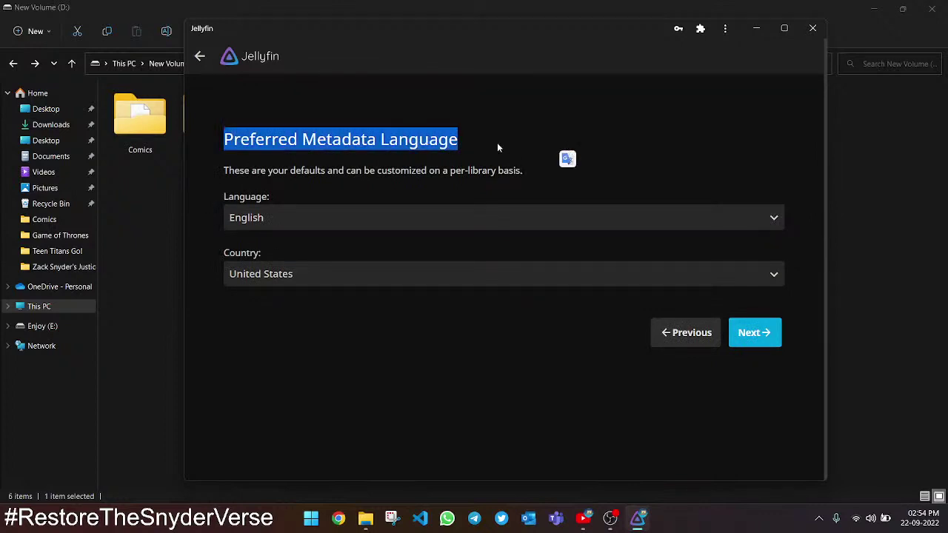
click(451, 112)
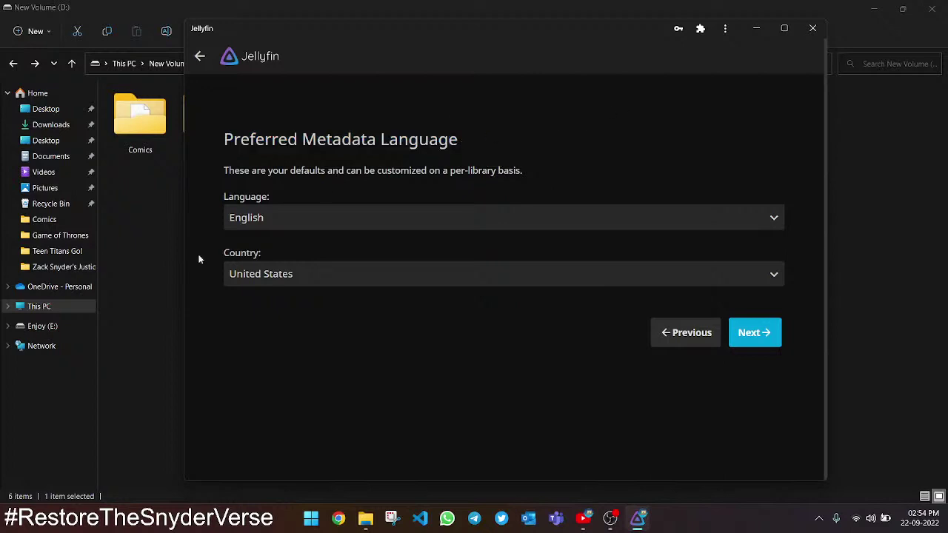
click(770, 329)
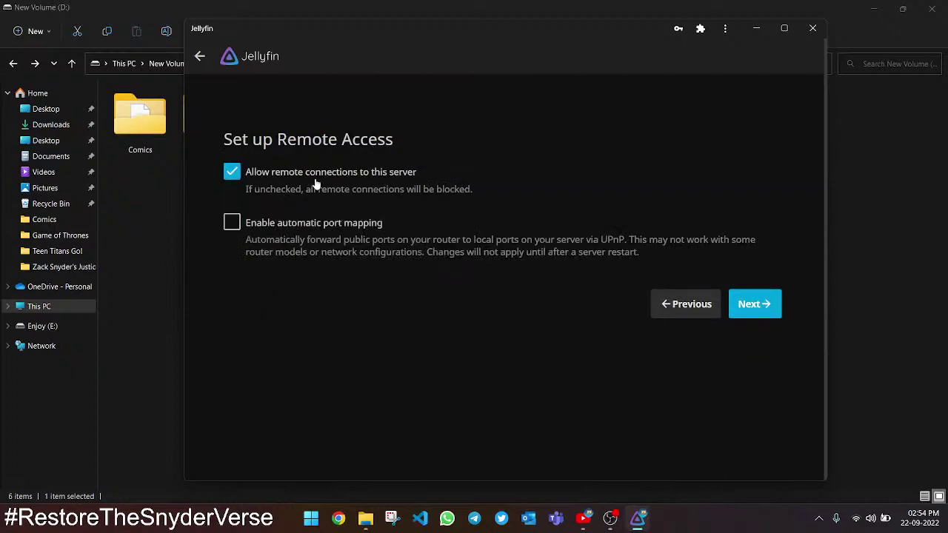
Step: Accept the remote access settings with automatic port mapping left off, and finish the setup wizard
drag(225, 140, 410, 136)
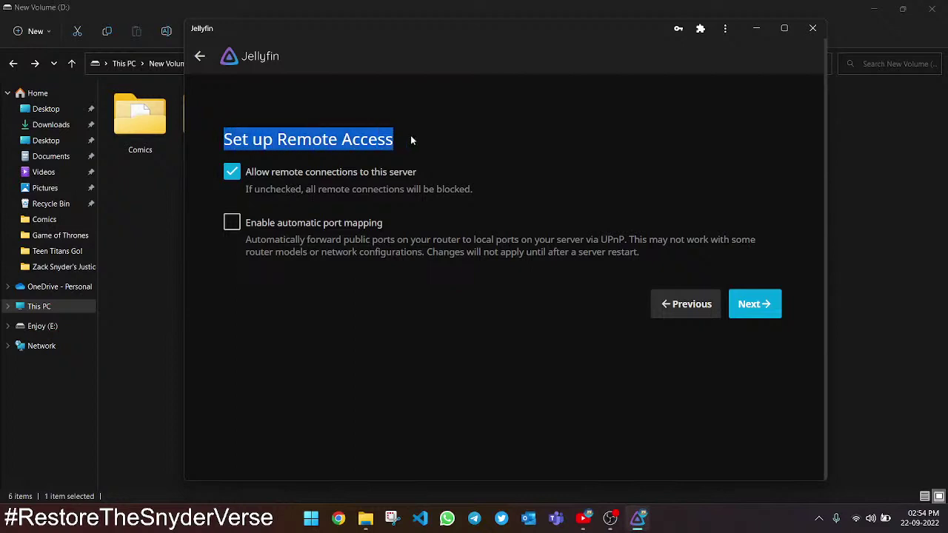
click(410, 134)
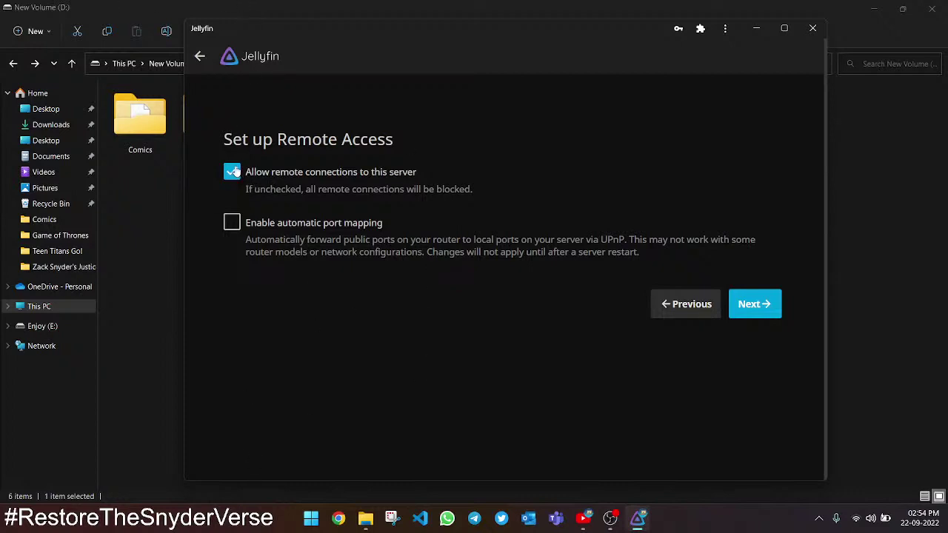
drag(221, 141, 542, 129)
drag(405, 139, 220, 139)
click(216, 129)
click(232, 172)
click(216, 151)
mouse_move(217, 139)
mouse_down()
mouse_move(432, 140)
mouse_move(222, 139)
mouse_up()
click(432, 139)
click(222, 139)
click(748, 316)
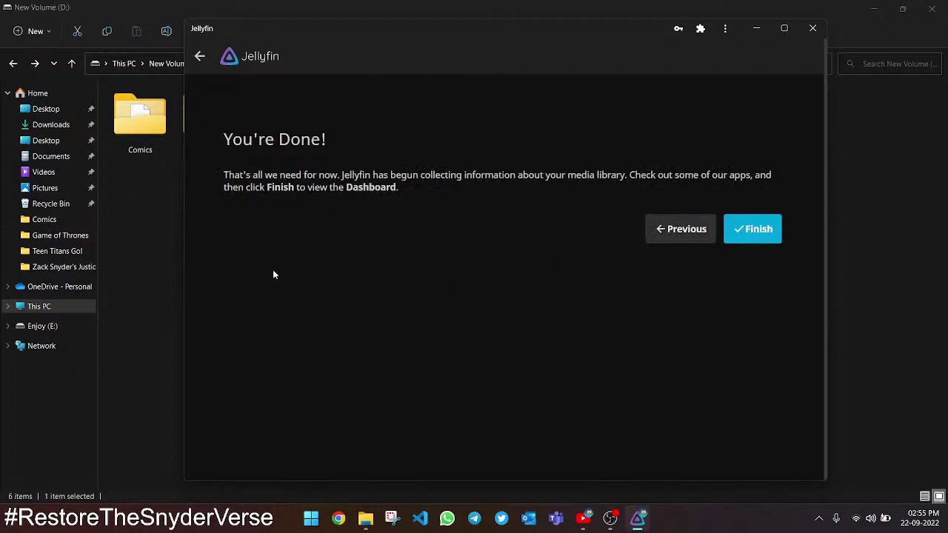
click(754, 230)
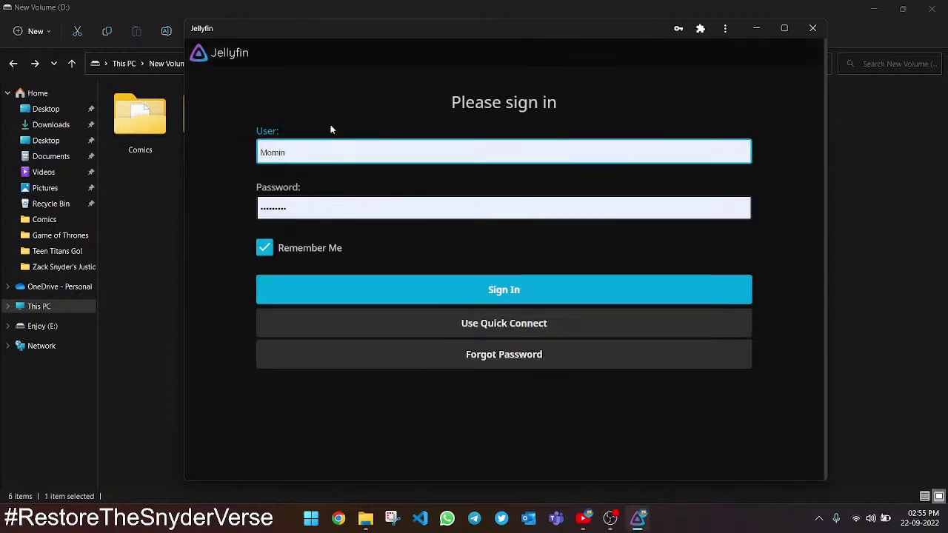
Step: Sign in to the server with the prefilled admin account, dismiss the saved-password warning and maximize the Jellyfin window
click(494, 290)
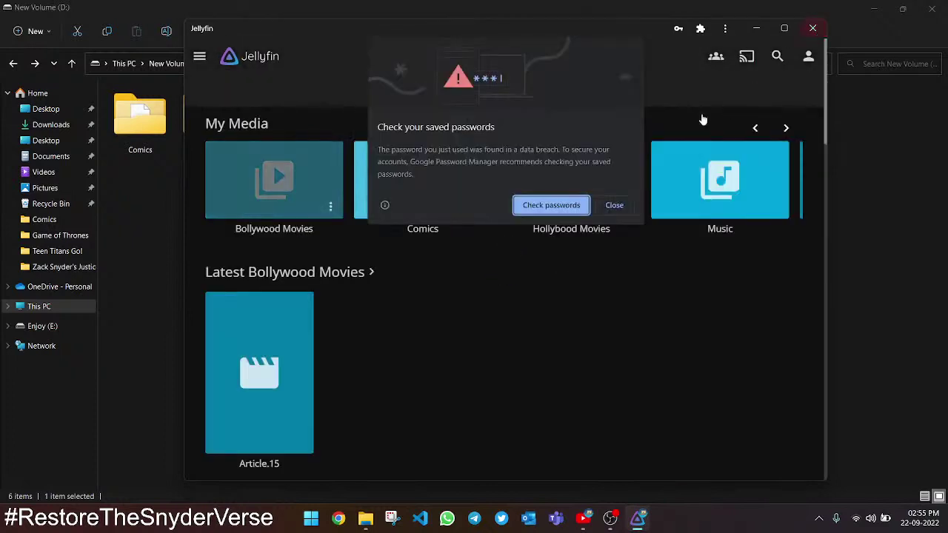
click(615, 209)
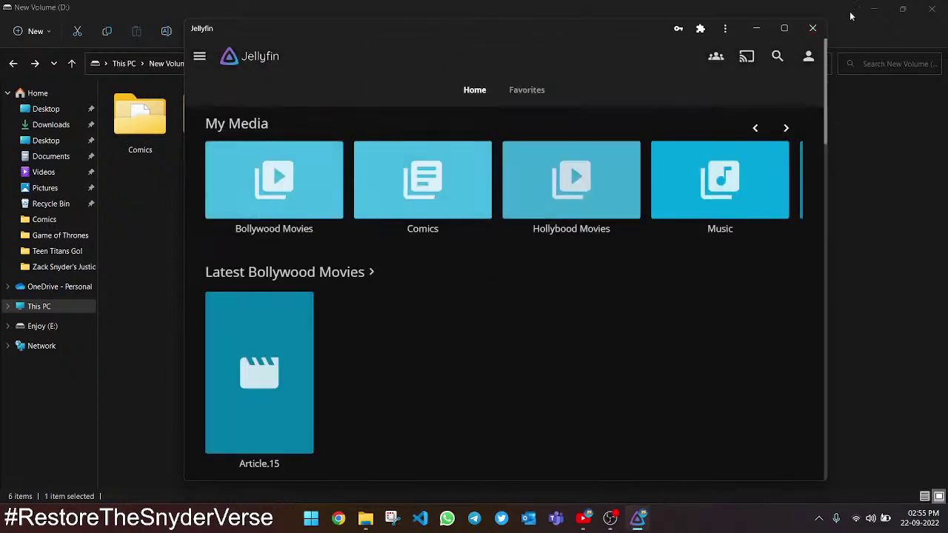
click(787, 28)
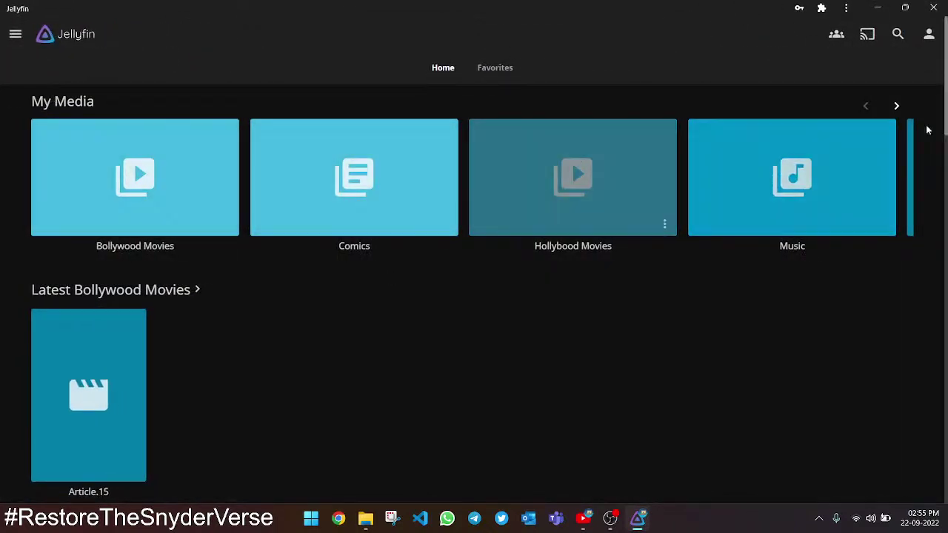
Step: Look through all library tiles in the My Media row, then go back to its beginning
click(904, 106)
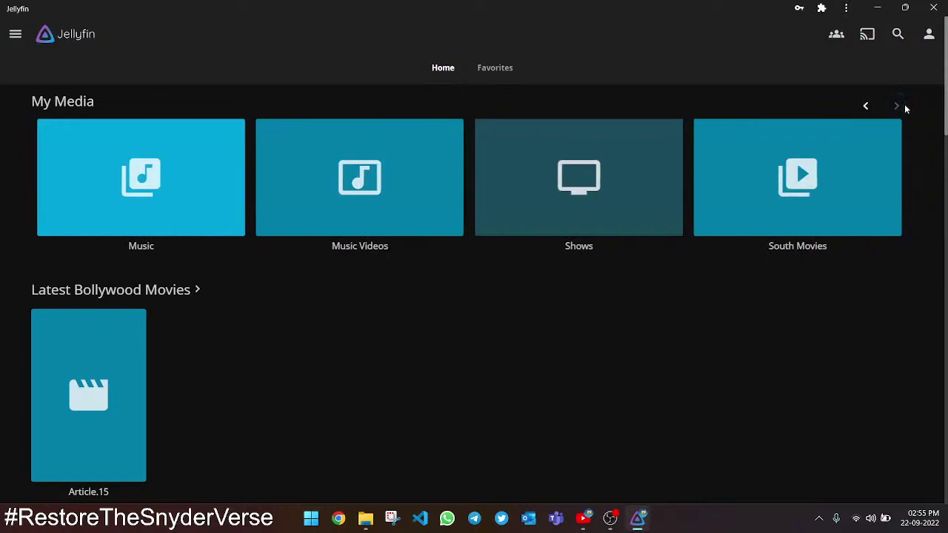
click(863, 108)
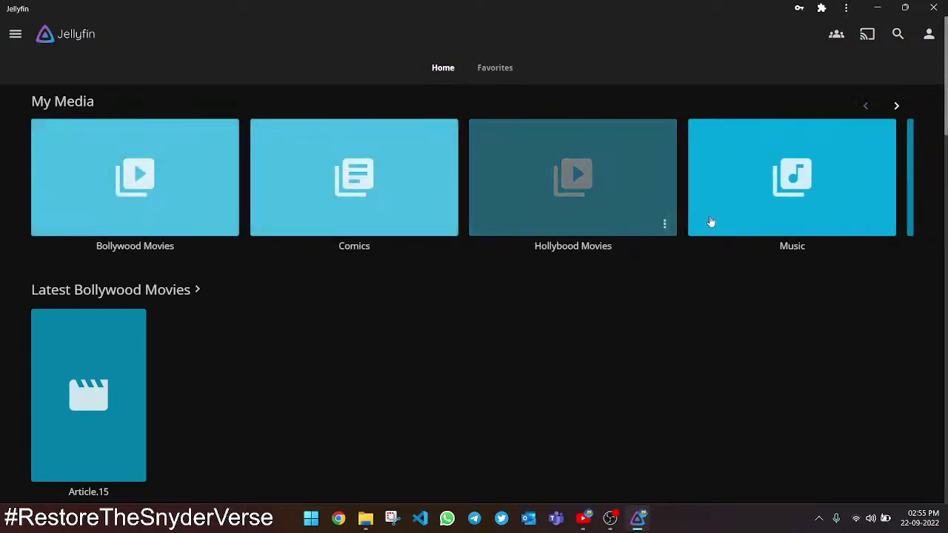
click(898, 107)
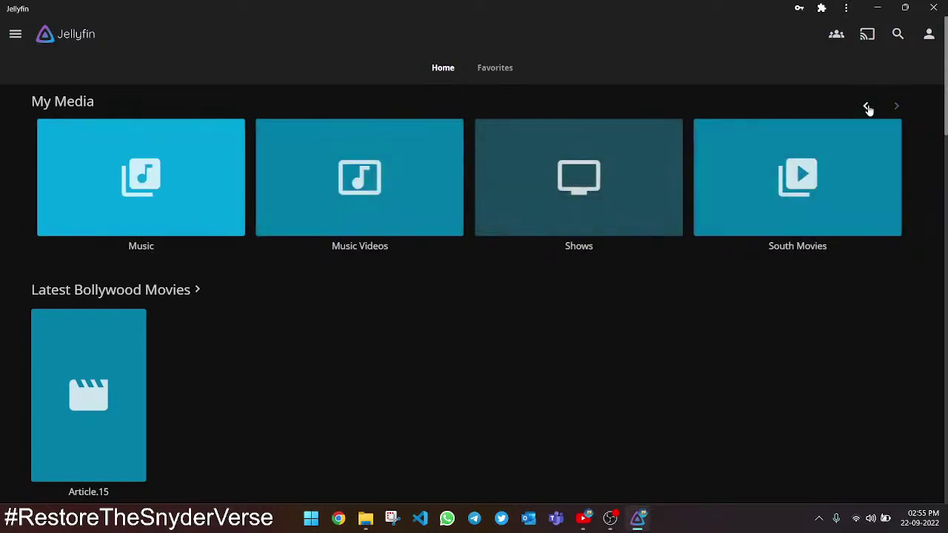
click(865, 105)
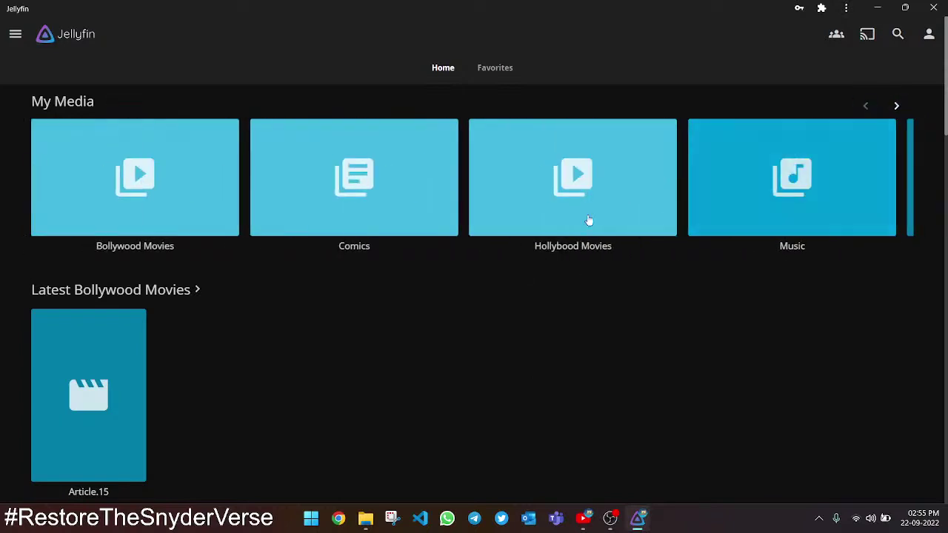
Step: Look through the latest items of each library on the home page and check the favorites page
scroll(4, 288, down, 2)
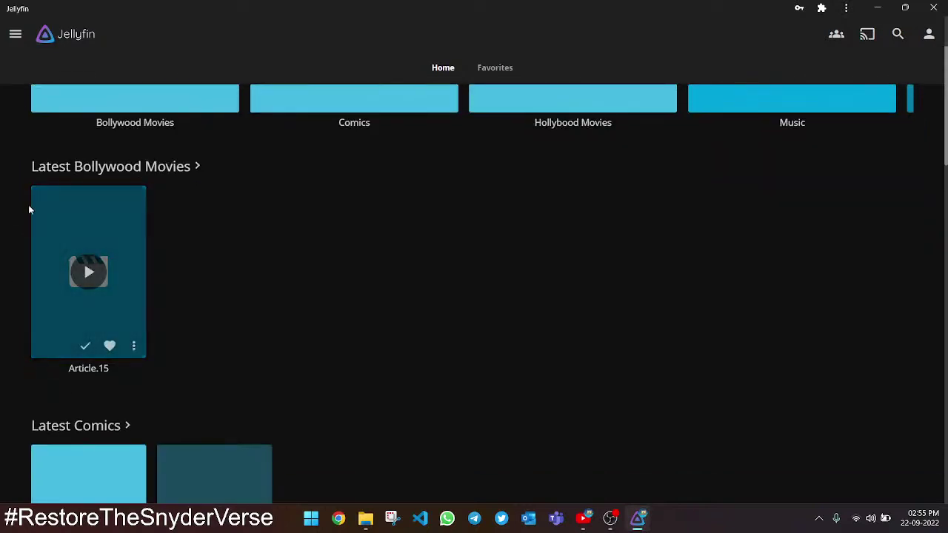
scroll(12, 215, down, 1)
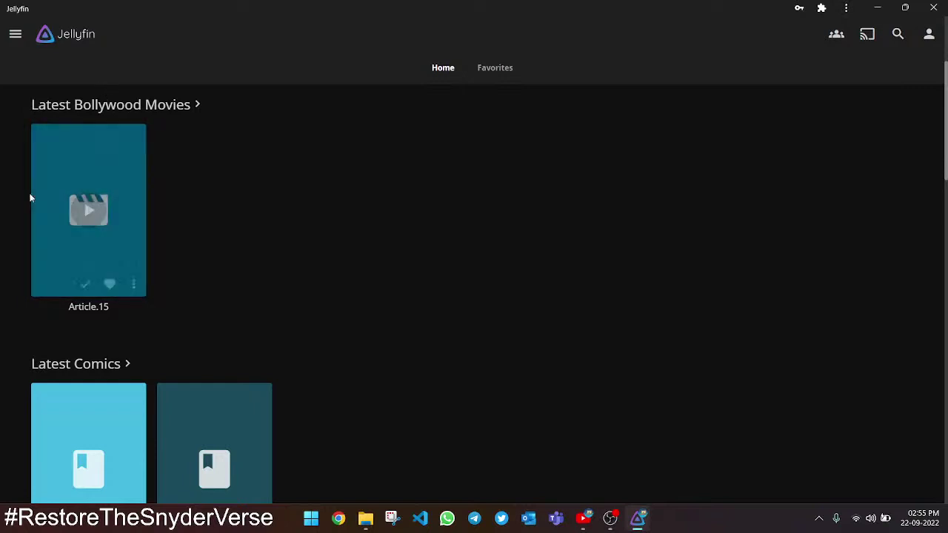
scroll(9, 234, down, 3)
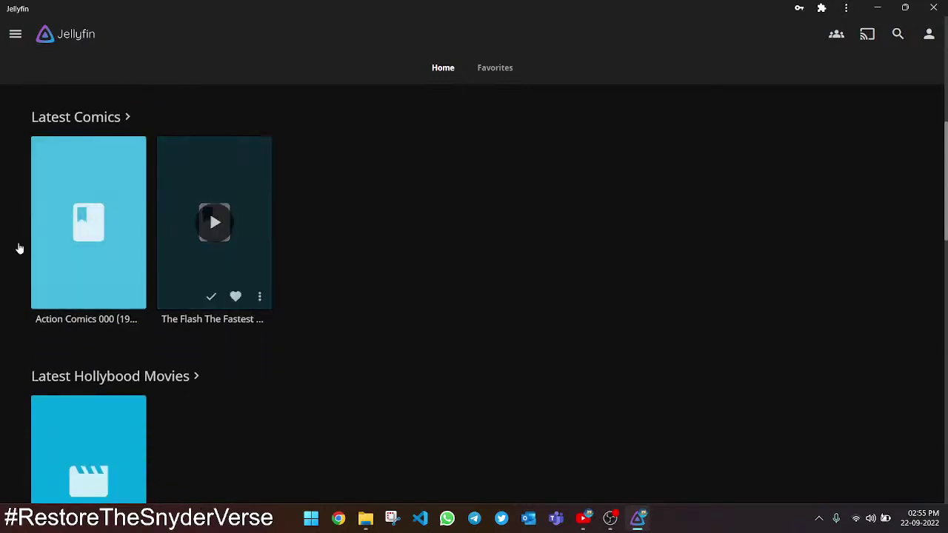
scroll(17, 248, down, 3)
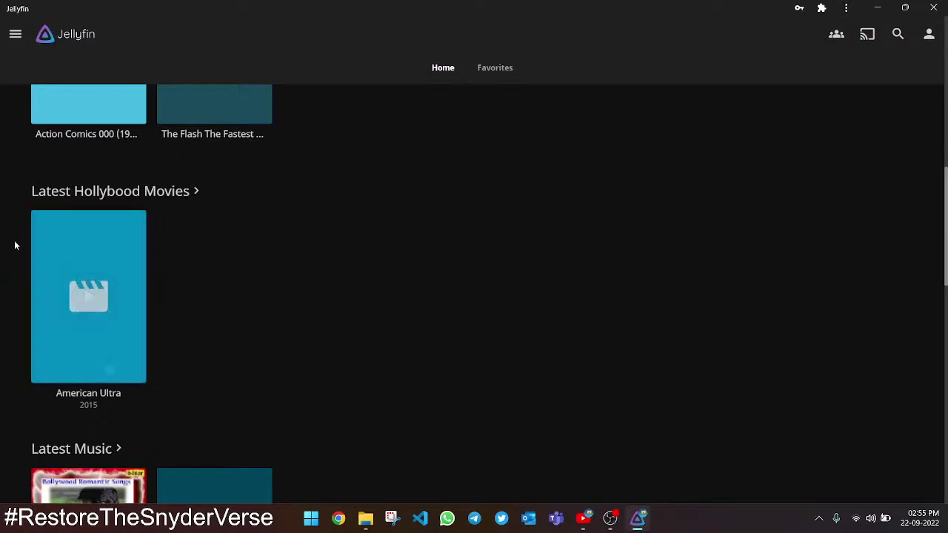
scroll(15, 245, down, 3)
scroll(2, 308, down, 4)
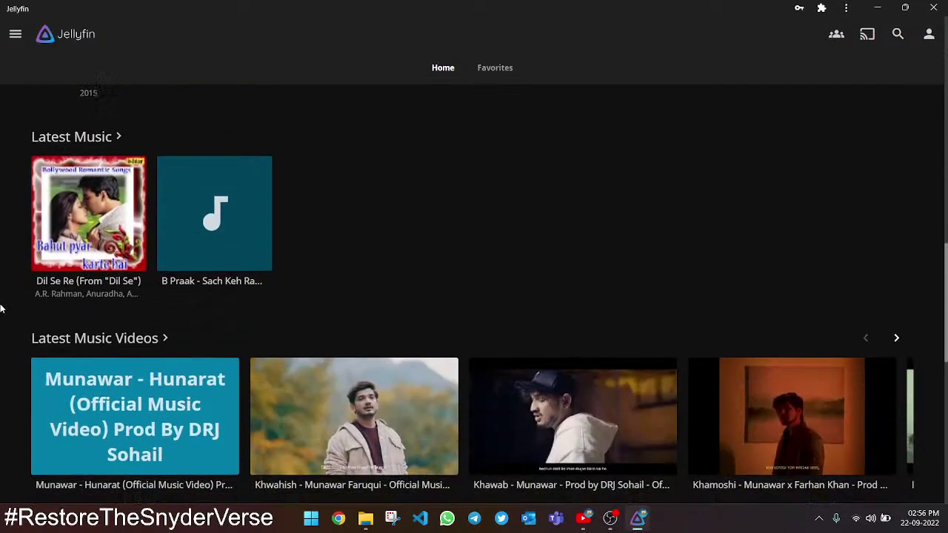
scroll(1, 311, down, 2)
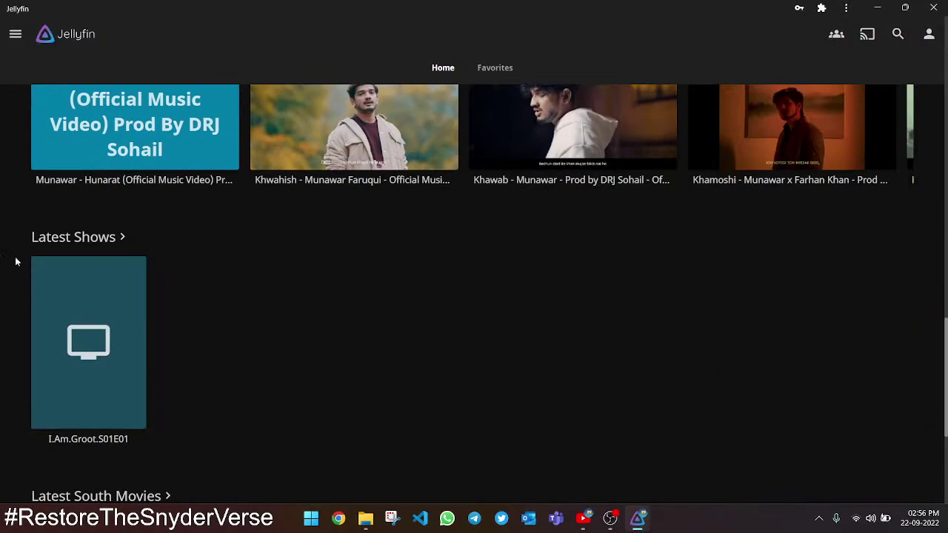
scroll(11, 248, down, 4)
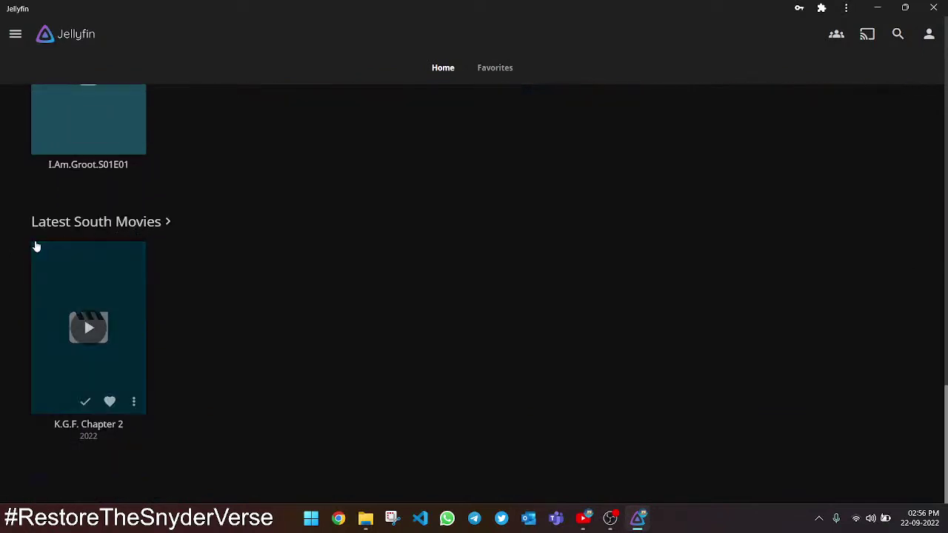
scroll(17, 239, up, 10)
scroll(18, 241, up, 1)
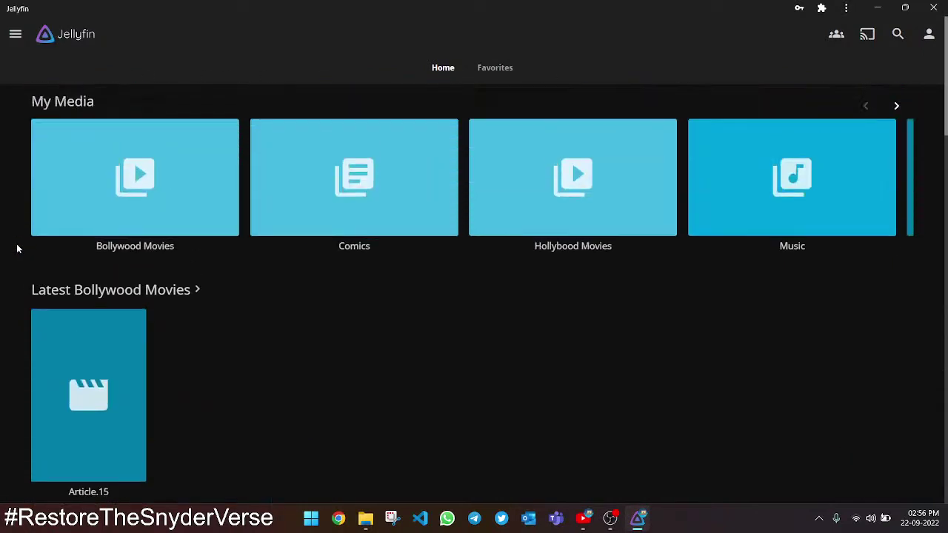
click(497, 68)
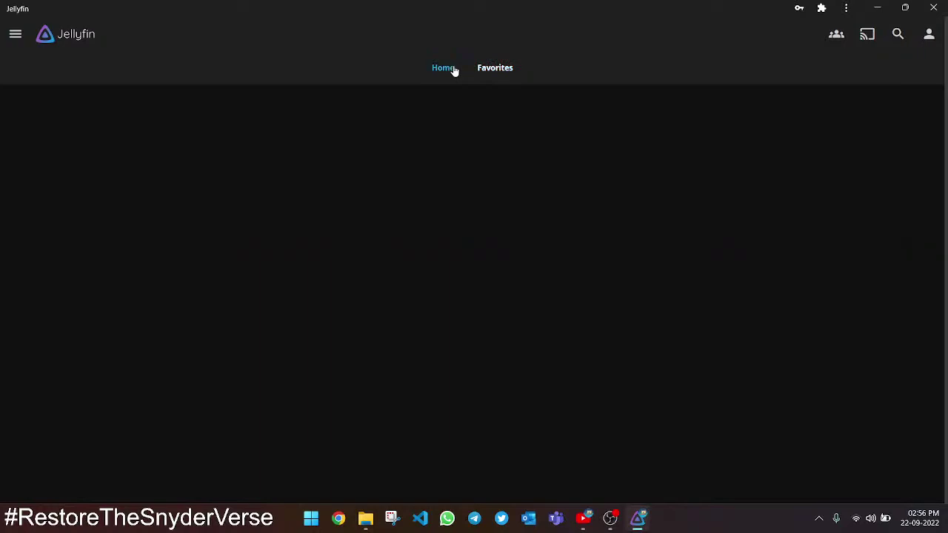
click(453, 70)
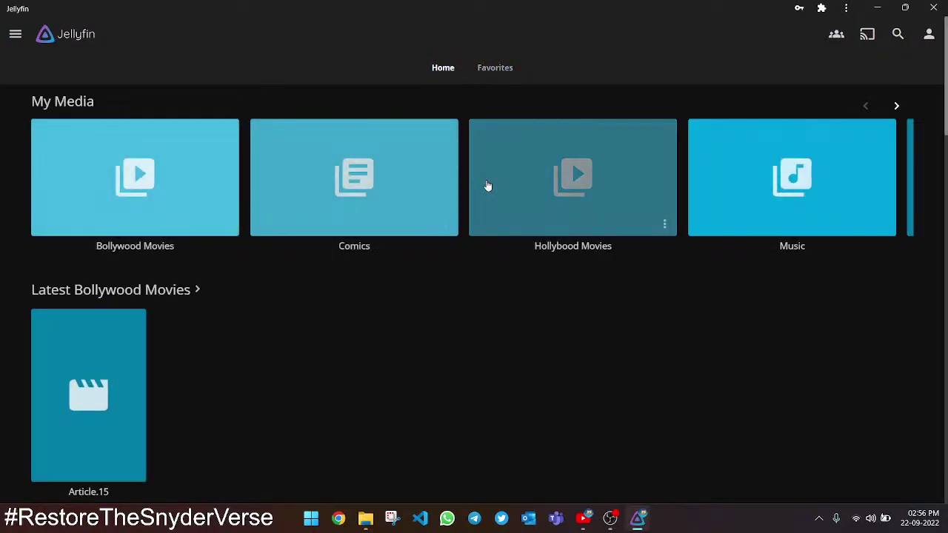
Step: Open the Hollybood Movies library and browse its movie posters
click(488, 185)
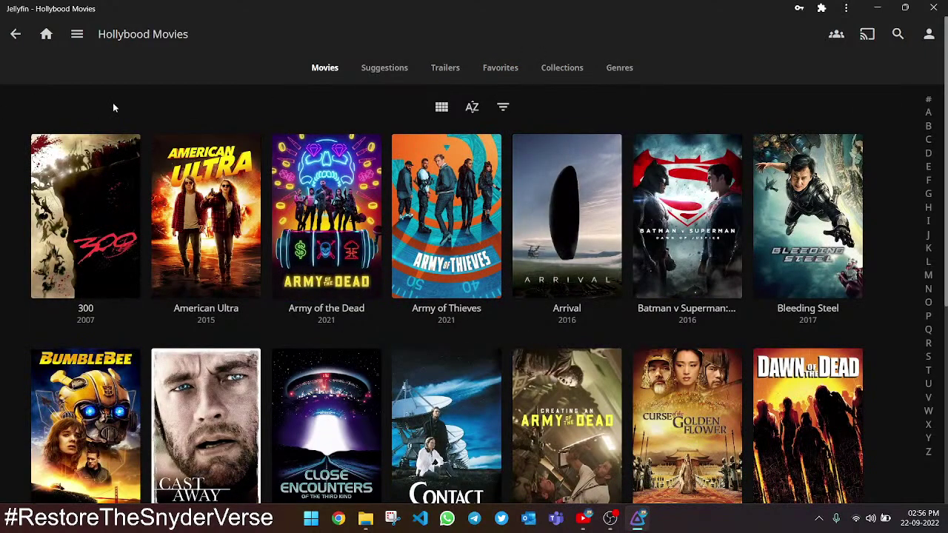
scroll(2, 185, down, 4)
scroll(4, 186, up, 4)
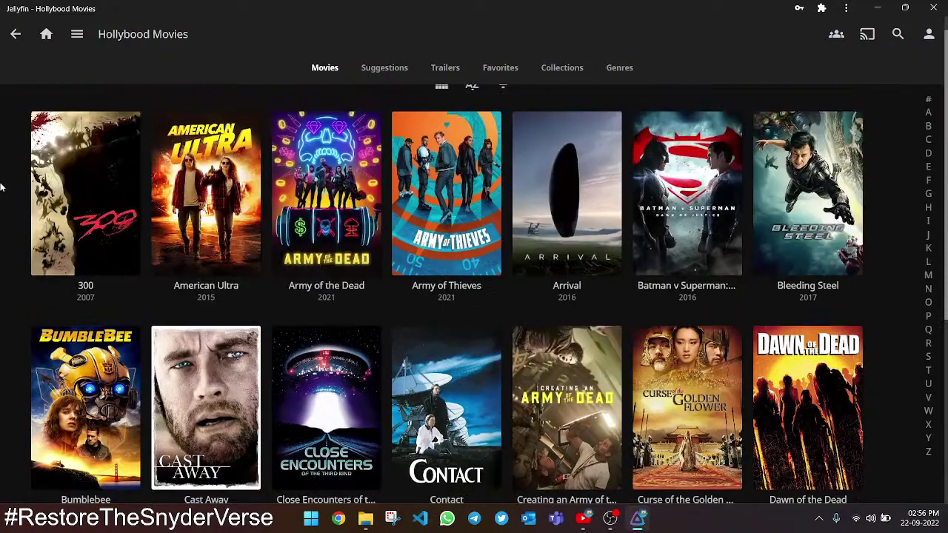
scroll(2, 210, down, 4)
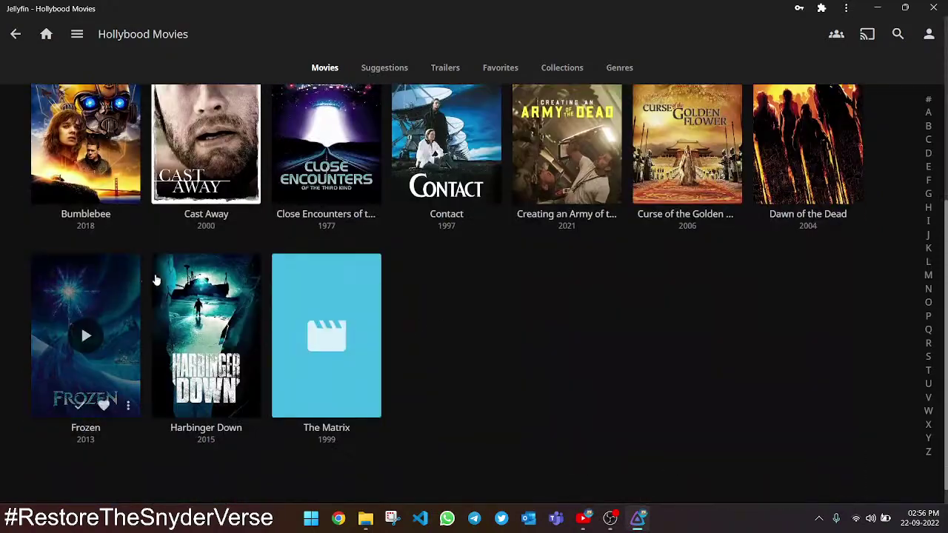
scroll(154, 275, up, 4)
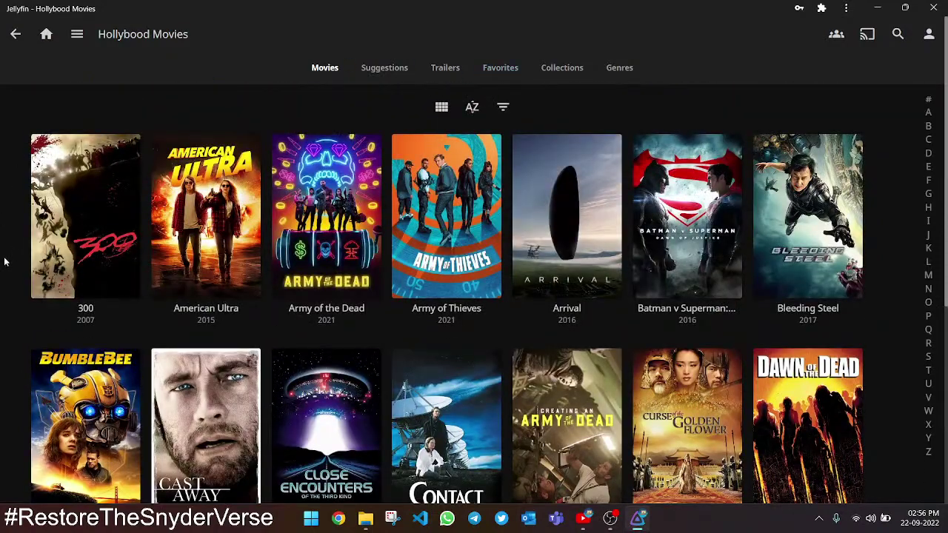
scroll(9, 296, down, 4)
scroll(13, 309, up, 4)
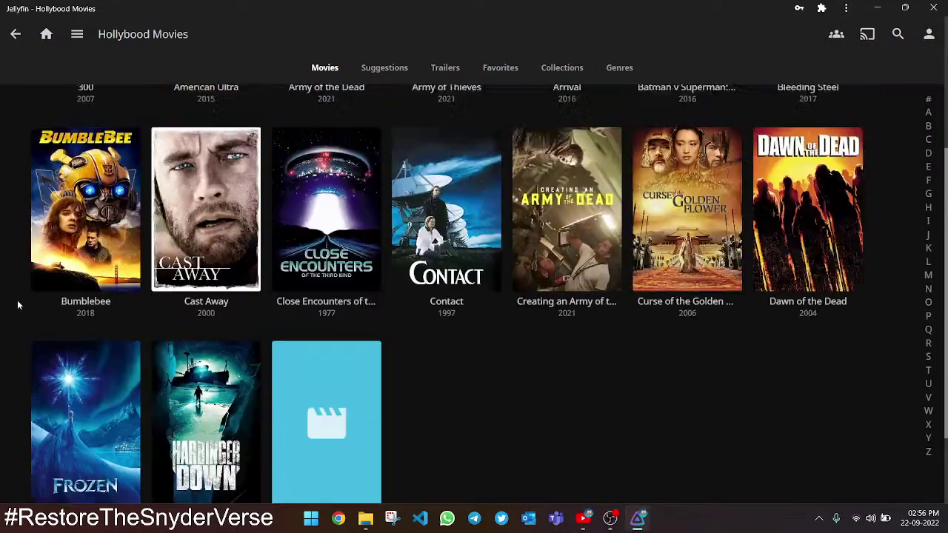
Step: Leave the movie library and open the administration dashboard to check the media library scan
click(46, 34)
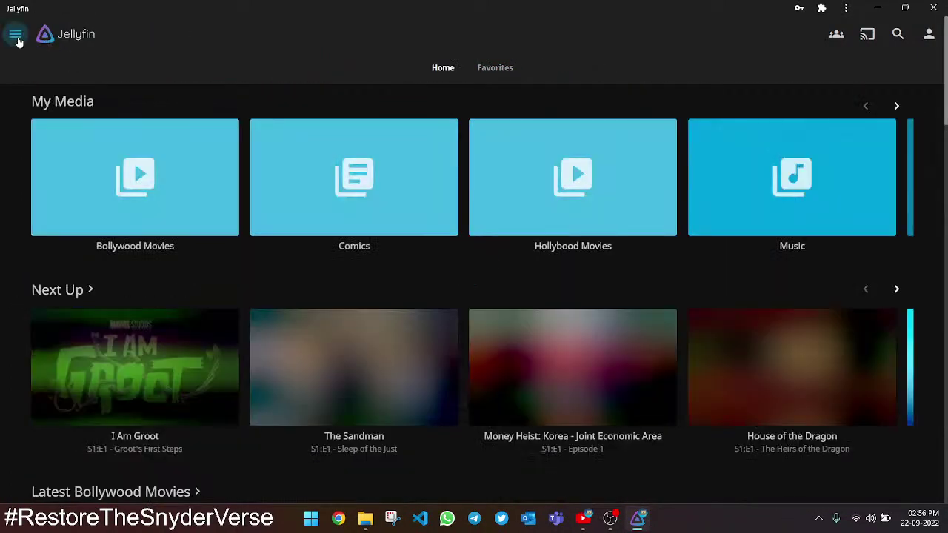
click(15, 34)
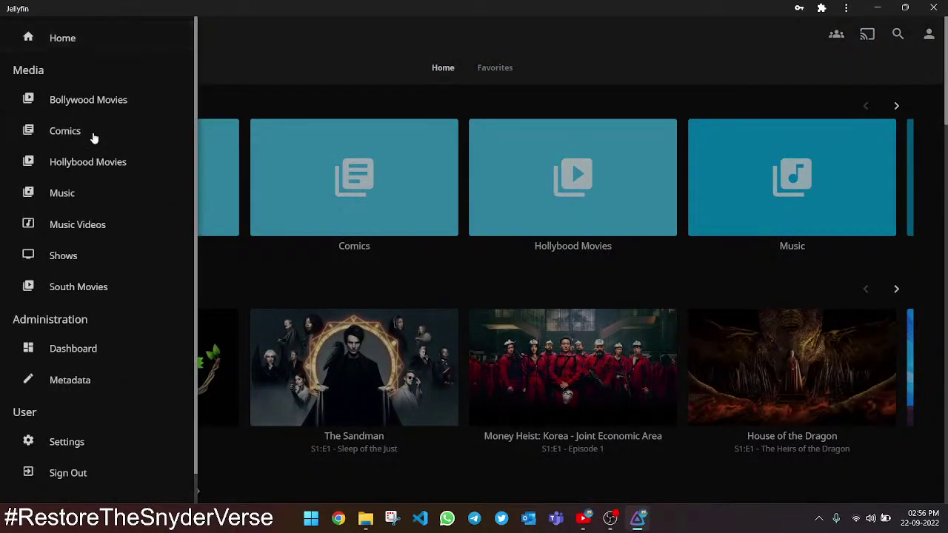
click(63, 350)
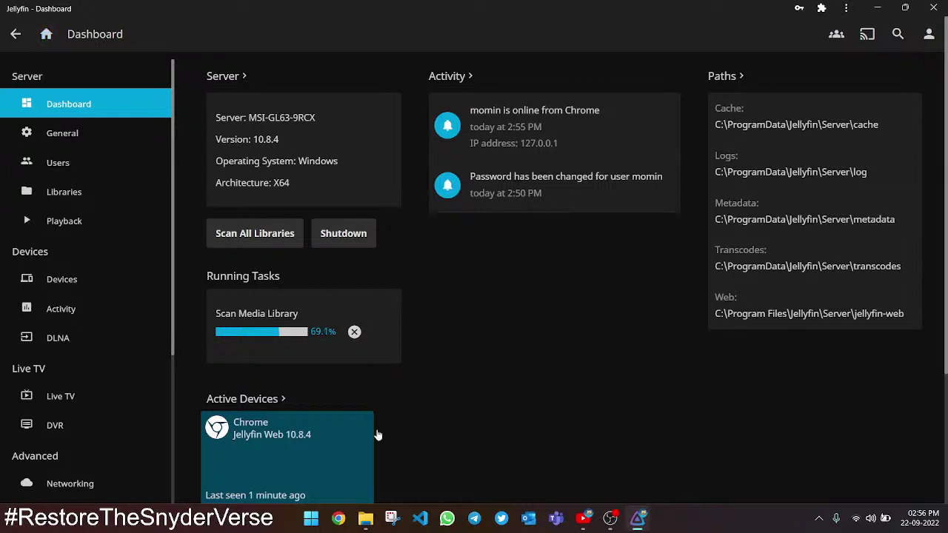
Step: Return to the home page and look through its Next Up and latest media sections down to the shows
click(45, 34)
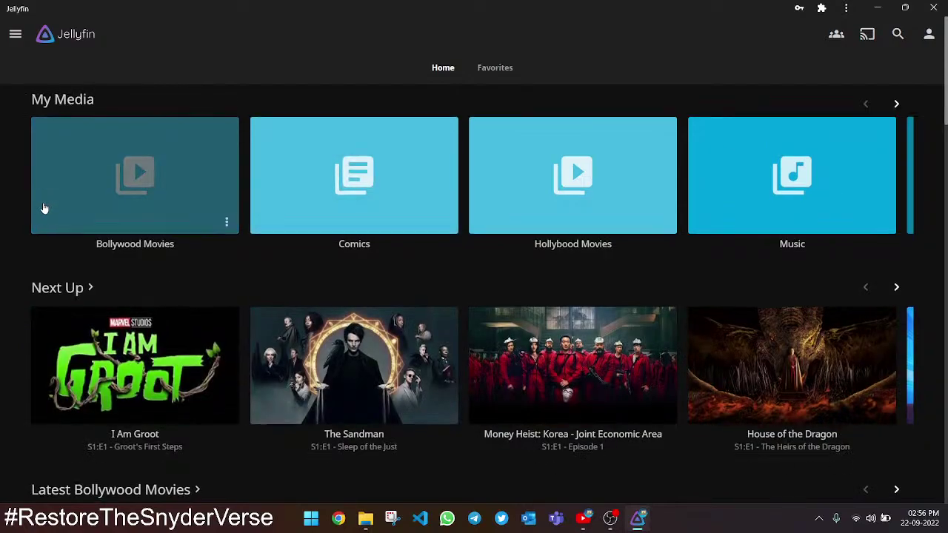
scroll(46, 214, down, 10)
scroll(52, 231, up, 6)
scroll(52, 231, up, 4)
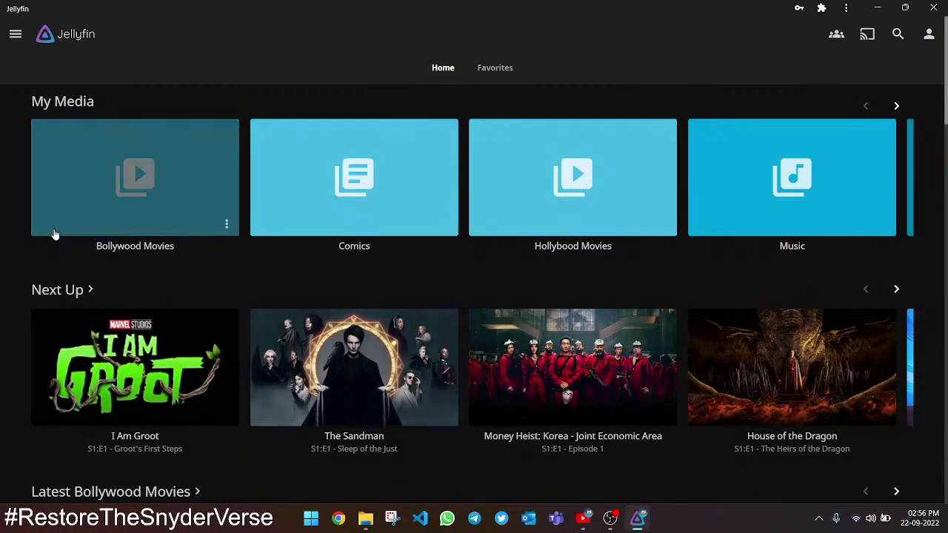
scroll(26, 233, down, 10)
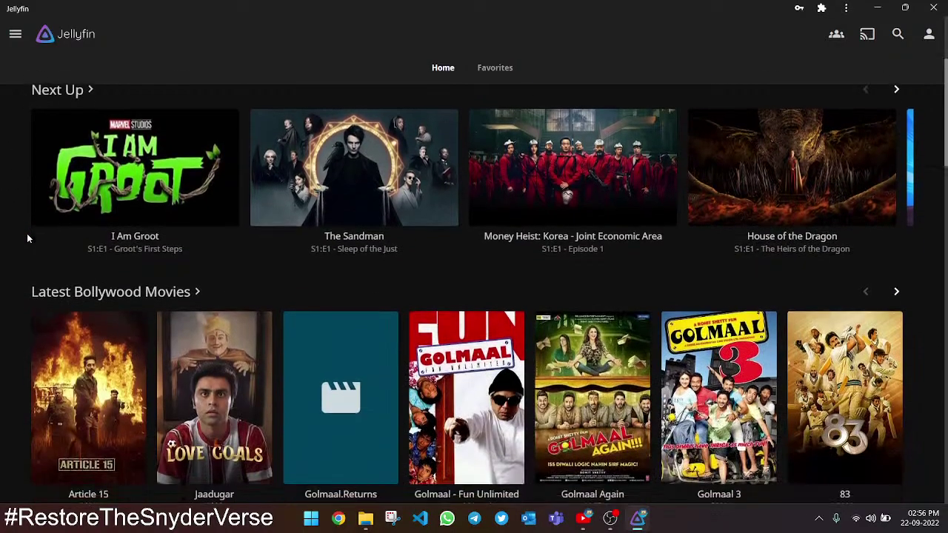
scroll(28, 238, down, 12)
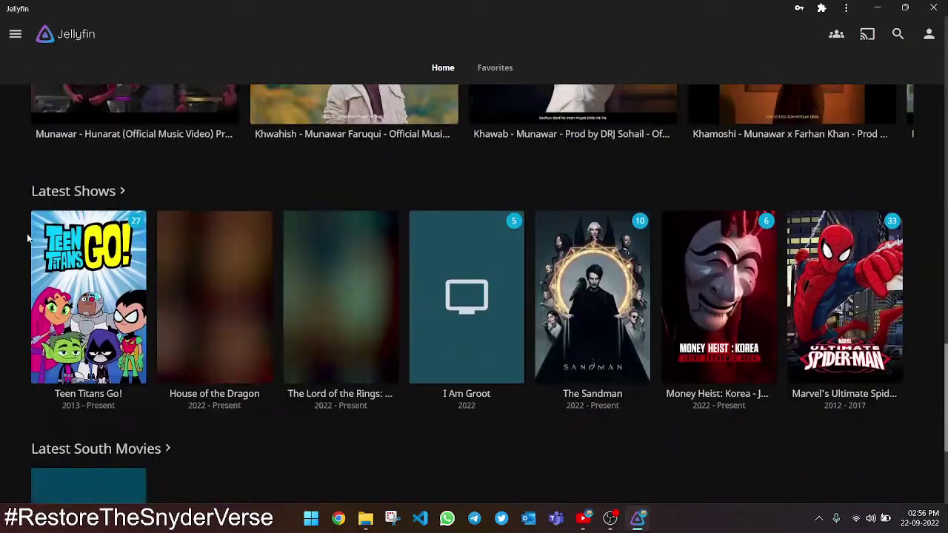
scroll(30, 236, up, 3)
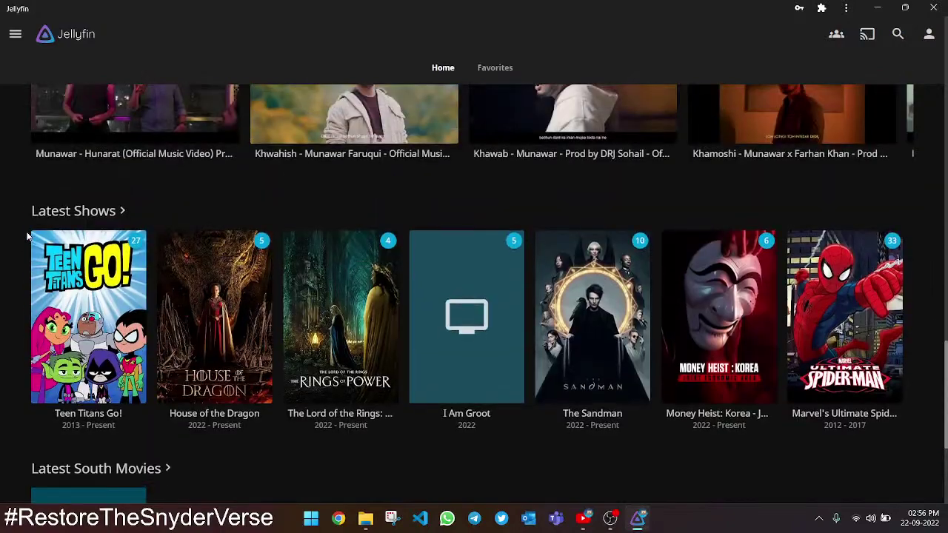
Step: Open the Shows library from the Latest Shows section and look through its suggestions
click(73, 210)
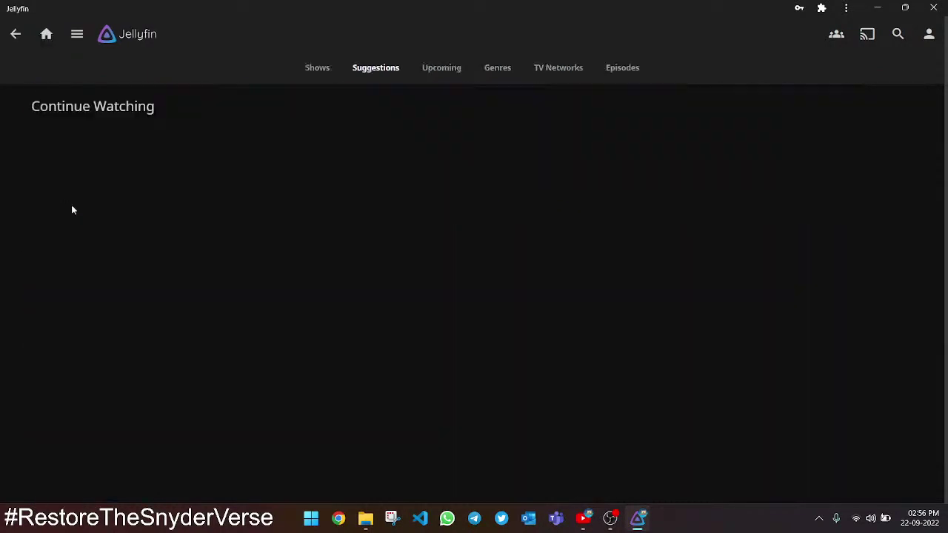
scroll(2, 281, down, 4)
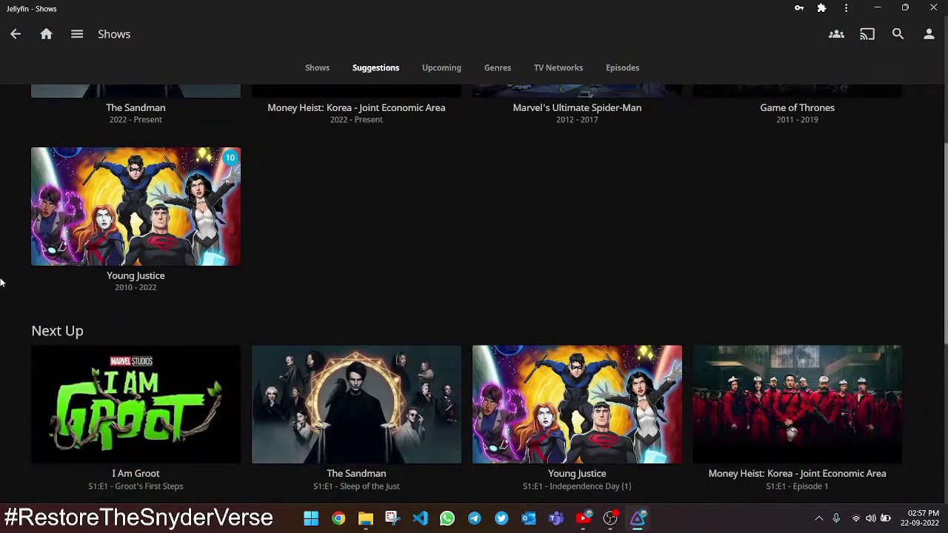
scroll(3, 280, down, 4)
scroll(4, 281, up, 8)
Step: Display the full list of series in the Shows library and browse it
click(316, 66)
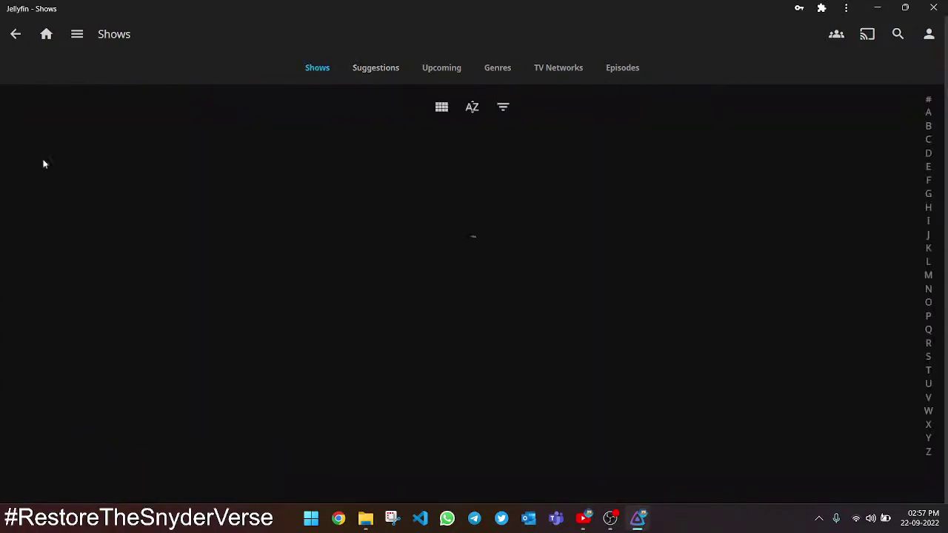
scroll(1, 191, down, 1)
scroll(2, 191, up, 1)
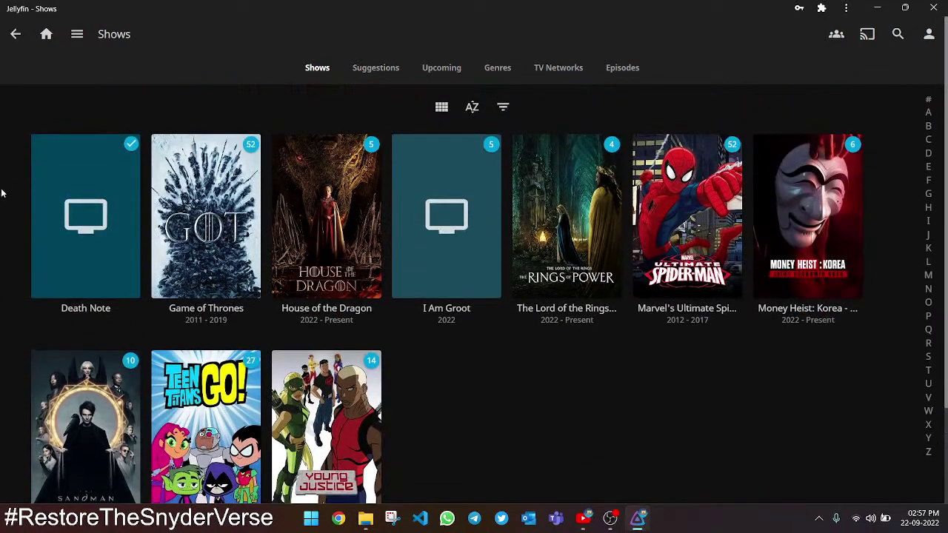
scroll(20, 211, down, 2)
scroll(21, 211, up, 2)
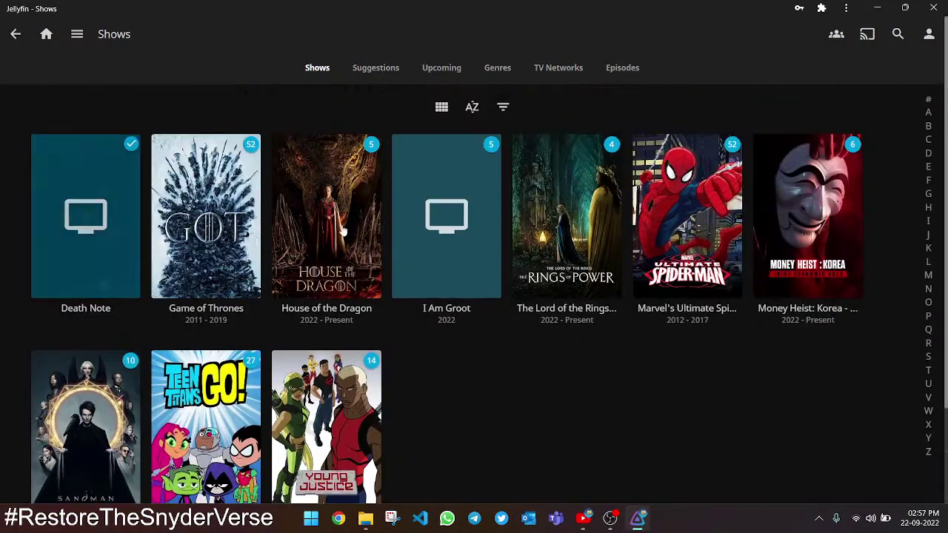
Step: Return to the home page and look through its media sections down to Latest Shows and back up
click(46, 34)
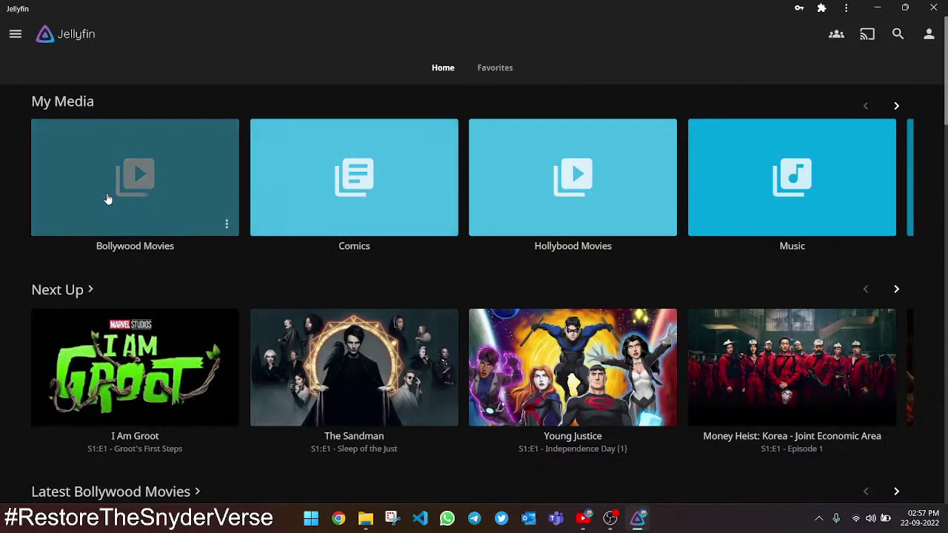
scroll(2, 156, down, 6)
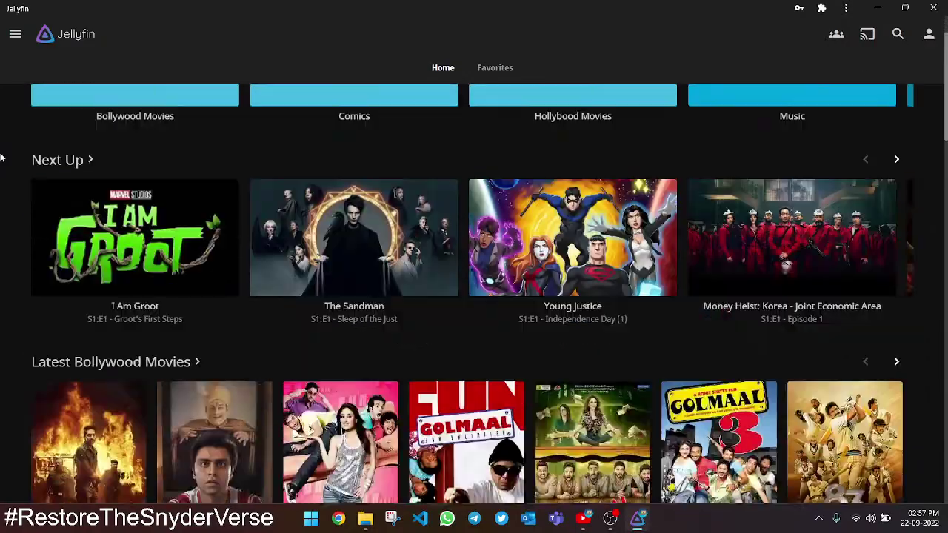
scroll(2, 157, down, 9)
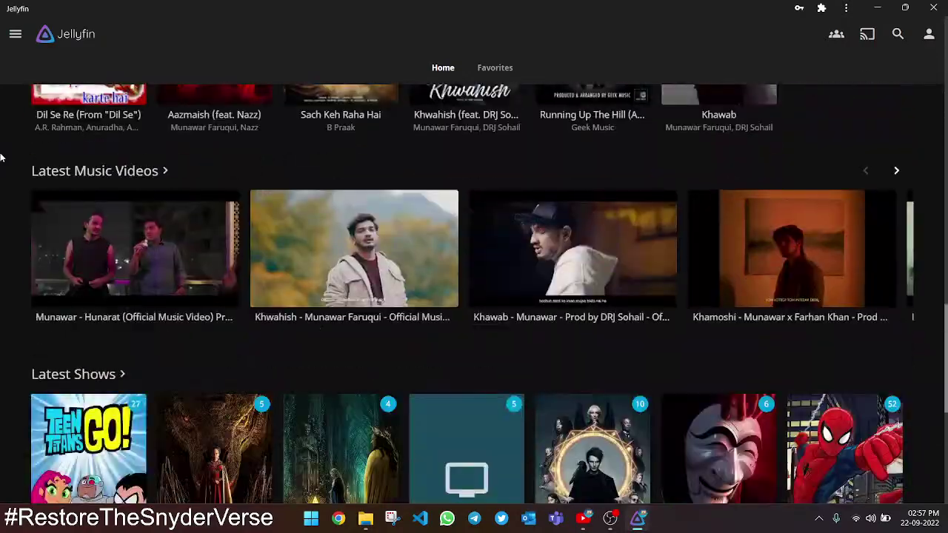
scroll(2, 155, up, 14)
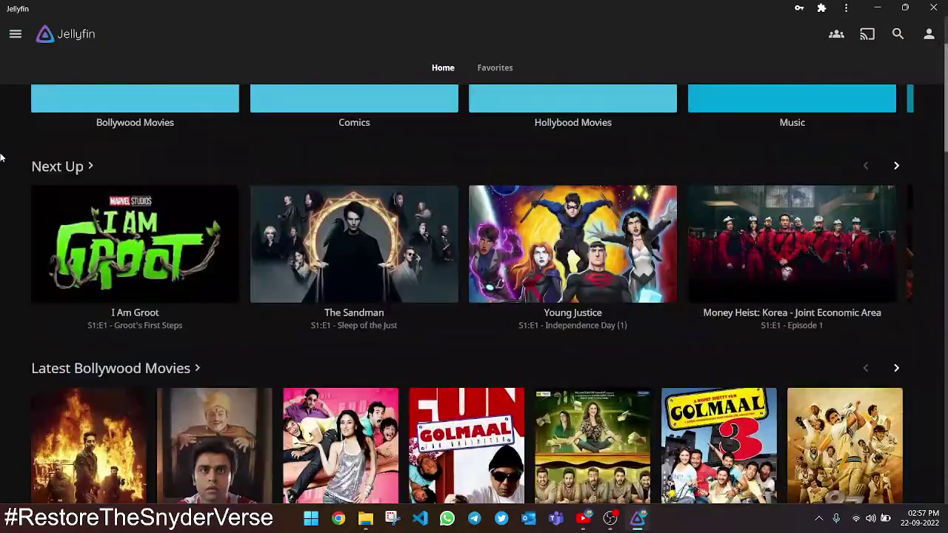
scroll(2, 145, up, 2)
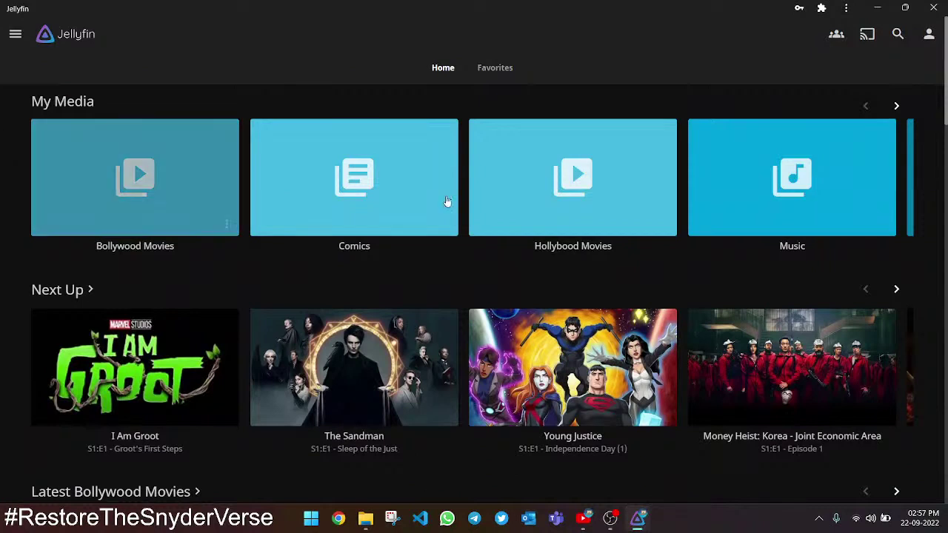
Step: Open The Sandman episode from the Next Up section and look through its details and cast
click(273, 348)
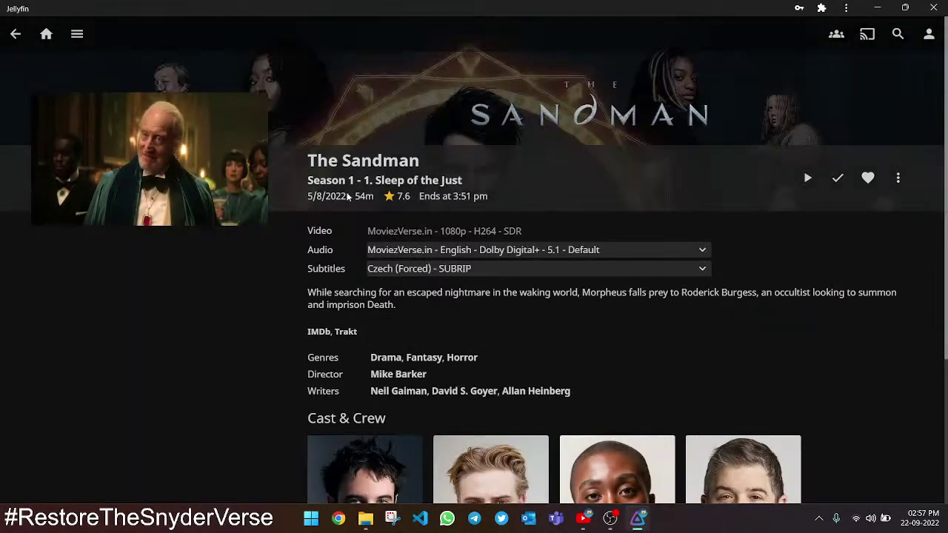
scroll(316, 288, down, 3)
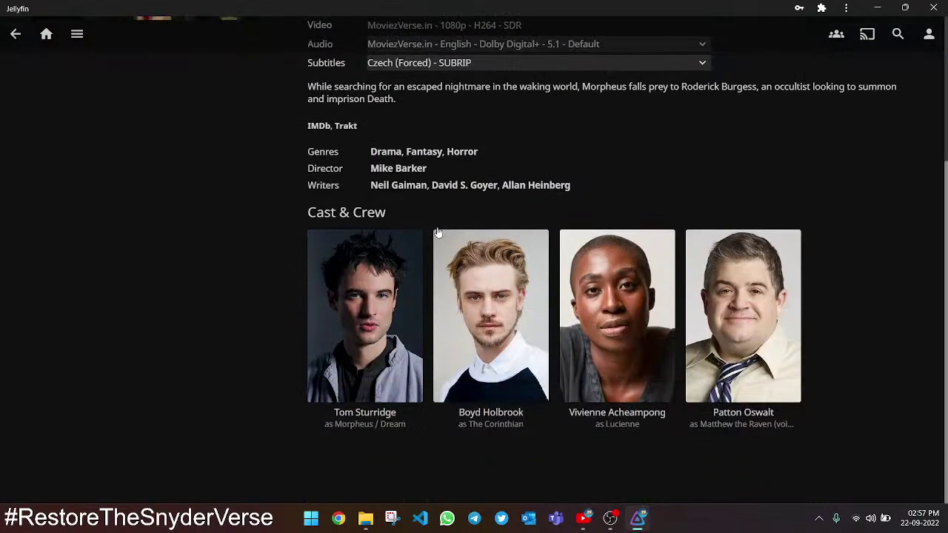
scroll(372, 229, up, 3)
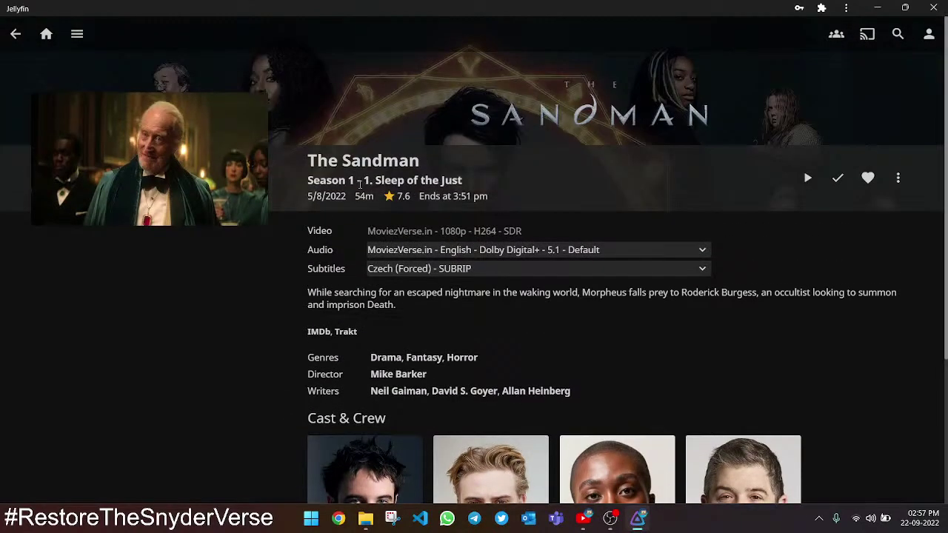
Step: Open The Sandman's series page from the episode details and look through its overview and Seasons section
click(324, 161)
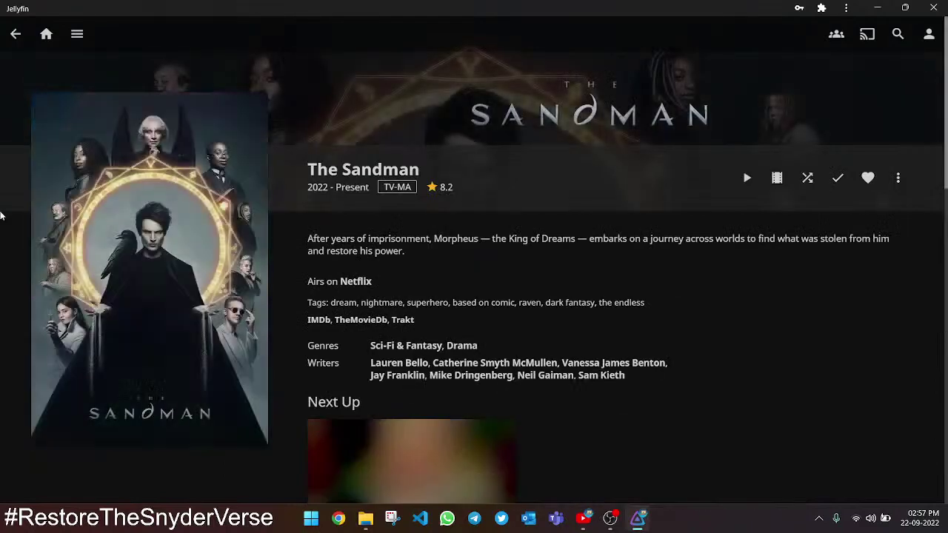
scroll(16, 235, down, 4)
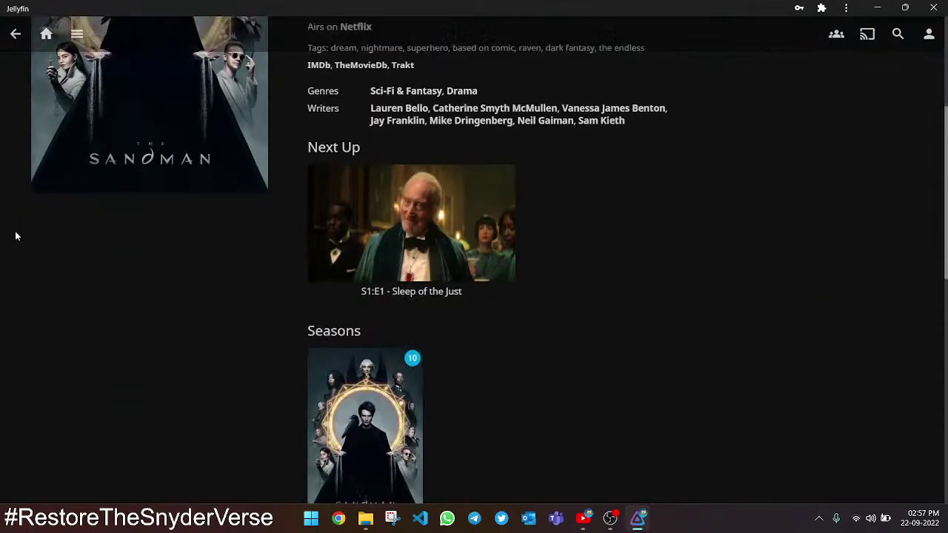
scroll(277, 268, up, 4)
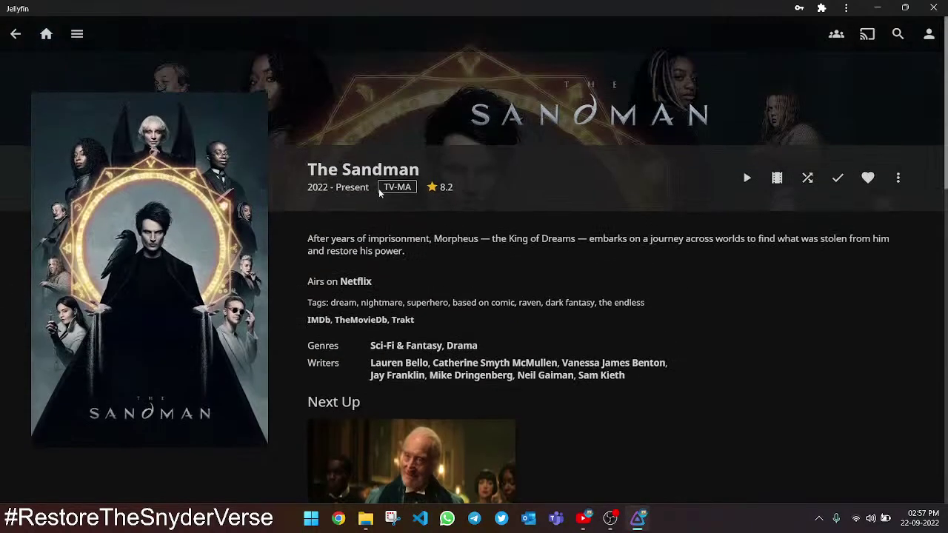
scroll(287, 269, down, 5)
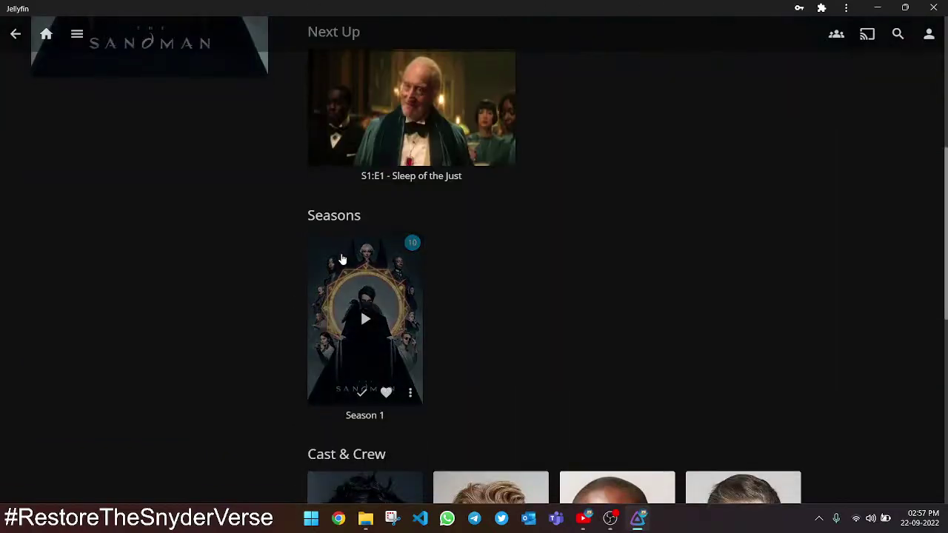
scroll(316, 270, up, 5)
scroll(316, 271, down, 5)
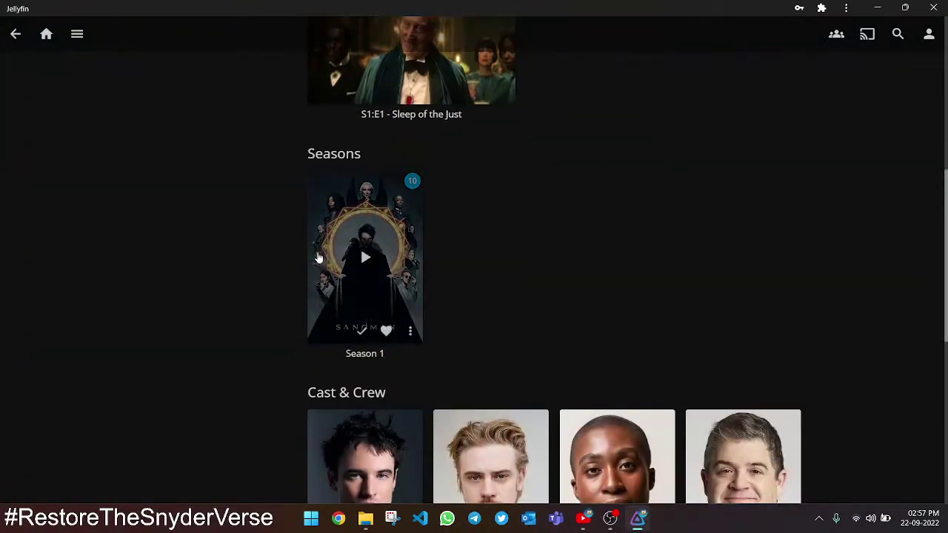
Step: Open Season 1 of The Sandman and look through its full episode list
click(319, 260)
scroll(287, 212, down, 10)
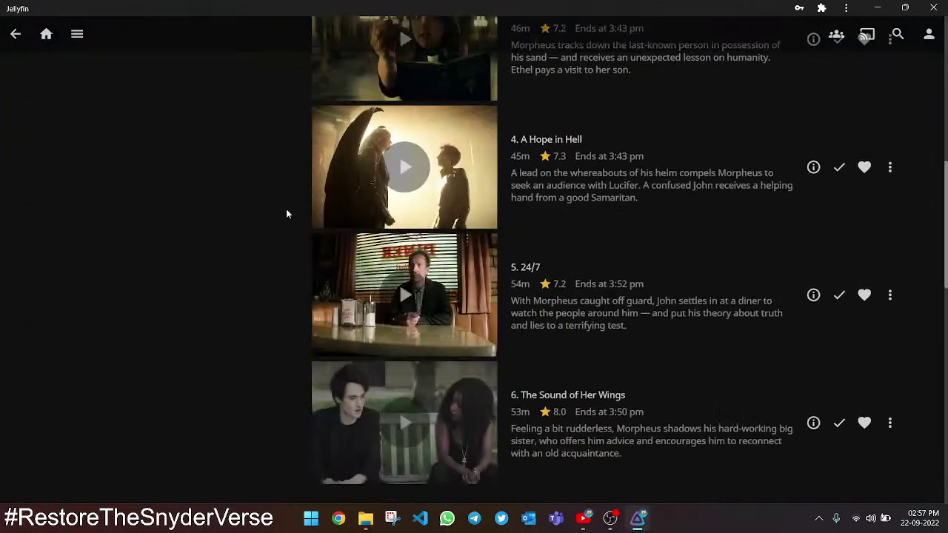
scroll(286, 211, down, 6)
scroll(285, 208, up, 11)
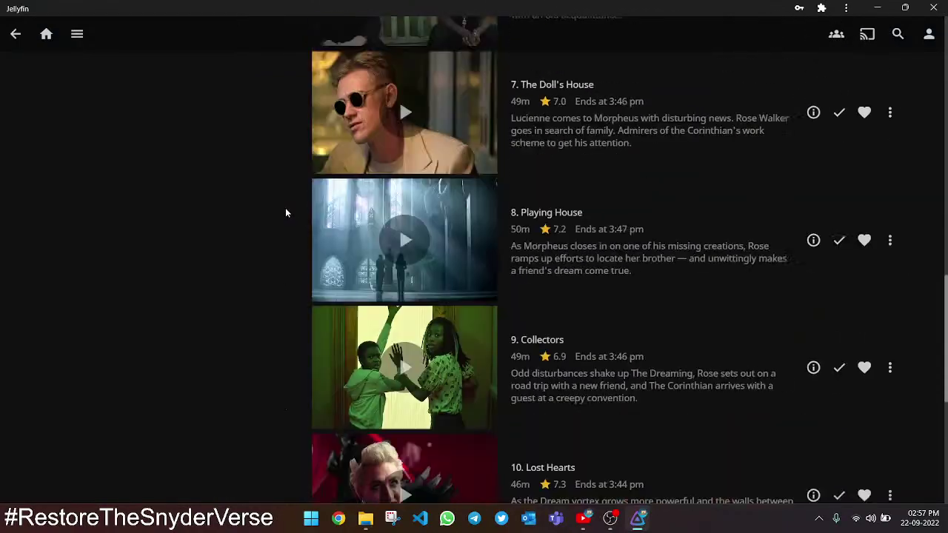
scroll(283, 209, up, 6)
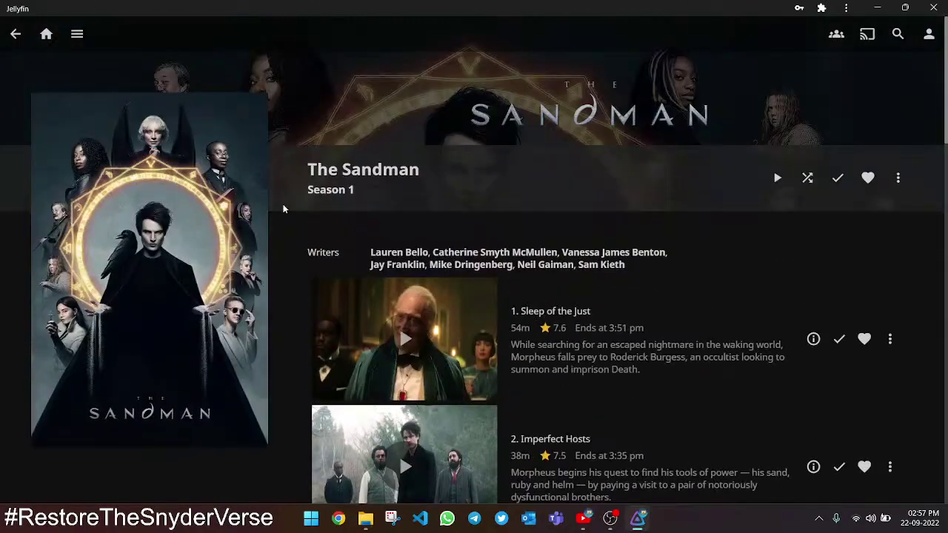
Step: Go back to The Sandman's series page and examine its title and description
click(13, 44)
scroll(174, 191, up, 5)
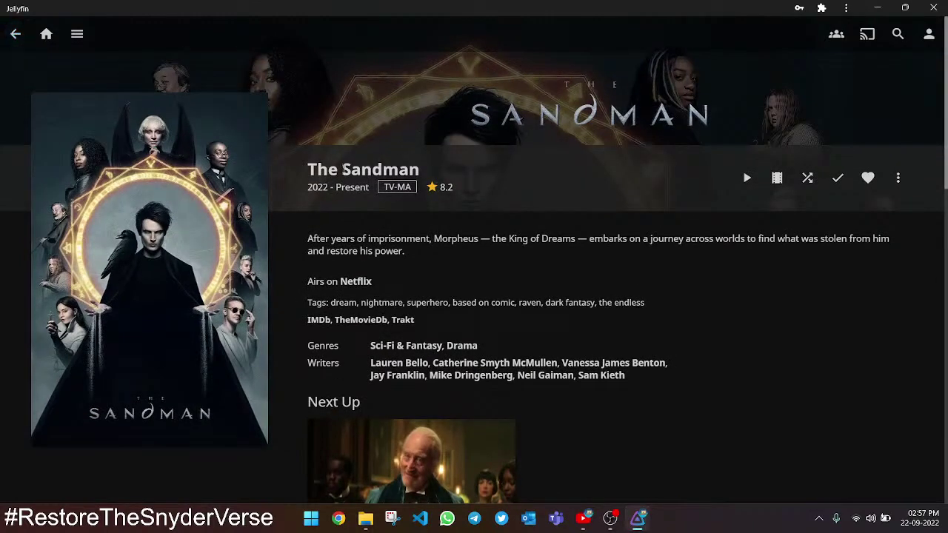
drag(301, 170, 420, 168)
click(471, 170)
drag(305, 246, 339, 282)
click(357, 262)
Step: Examine the Seasons, Cast & Crew and More Like This sections of The Sandman's series page
scroll(324, 278, down, 4)
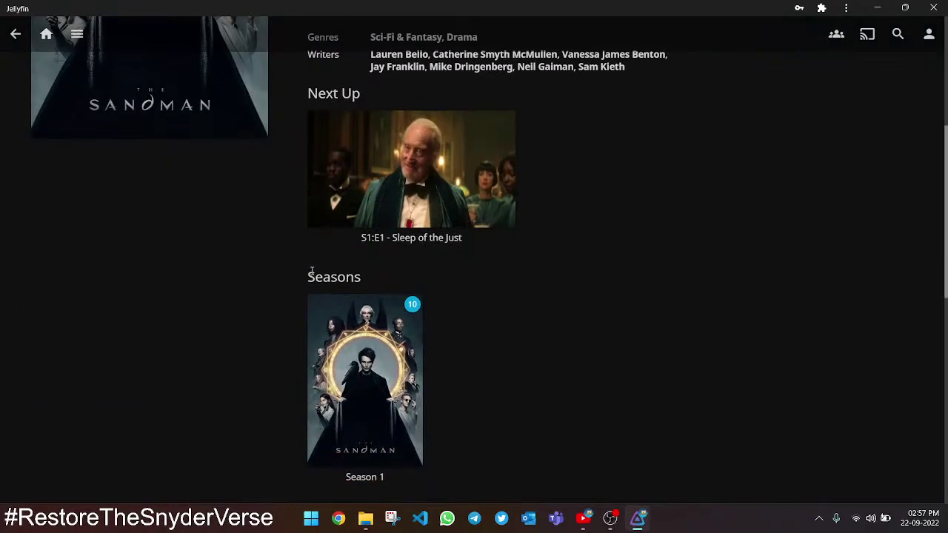
scroll(305, 206, down, 3)
scroll(284, 315, down, 2)
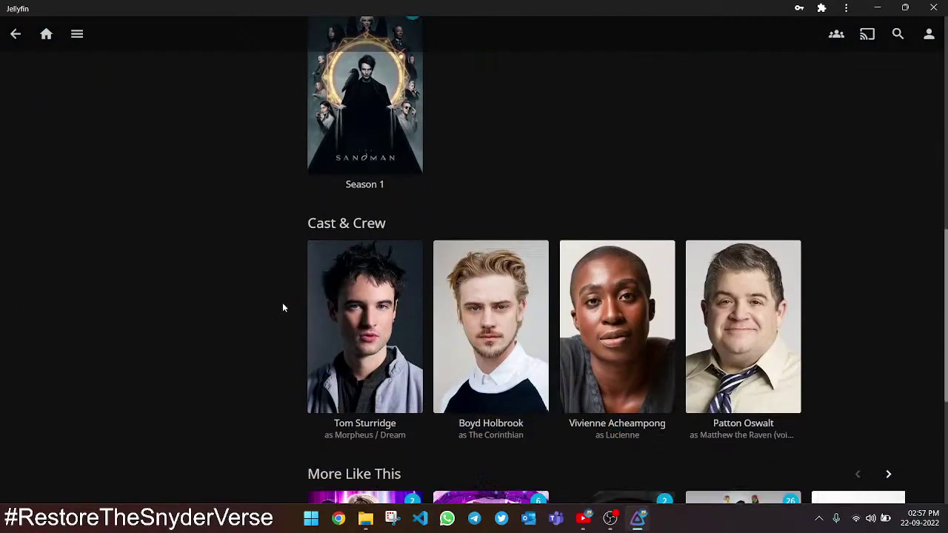
drag(296, 199, 412, 223)
click(239, 233)
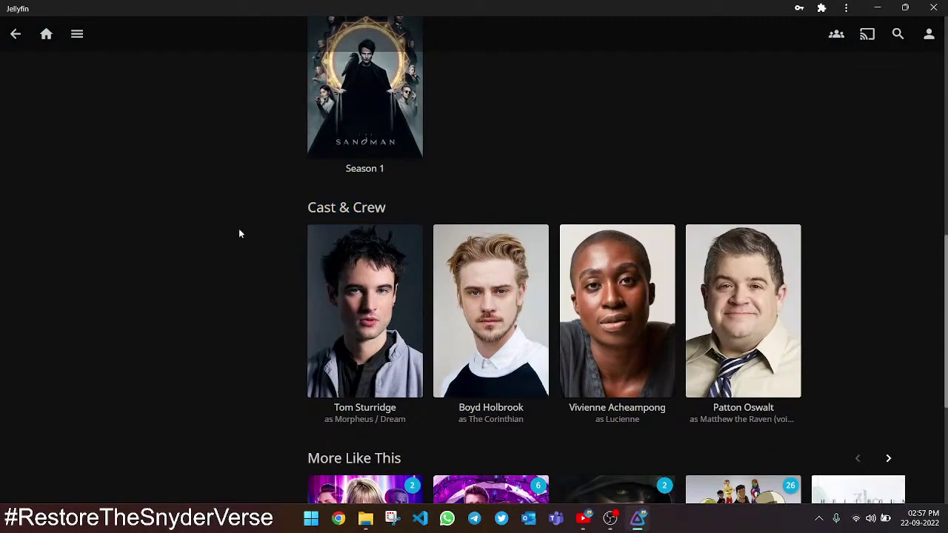
scroll(239, 234, down, 3)
drag(301, 190, 444, 202)
click(188, 248)
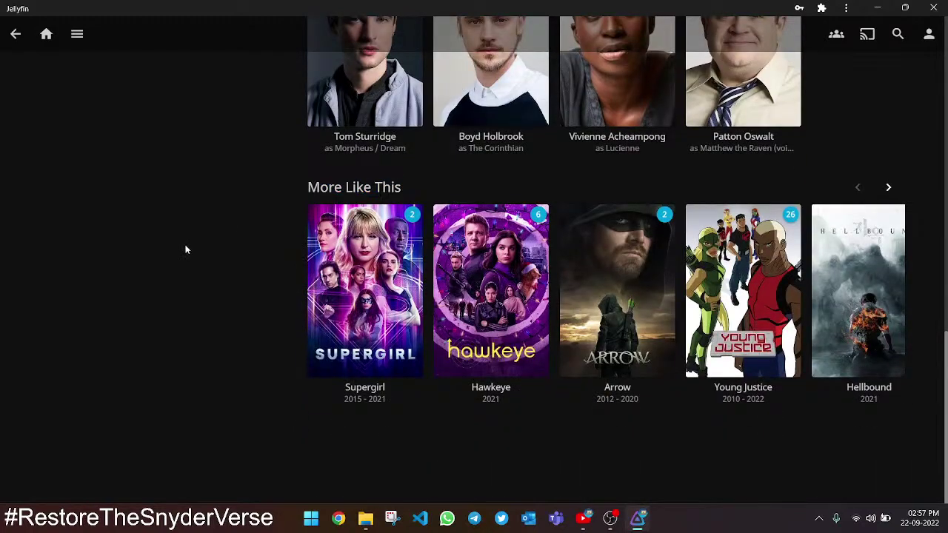
scroll(202, 293, up, 1)
scroll(200, 297, up, 10)
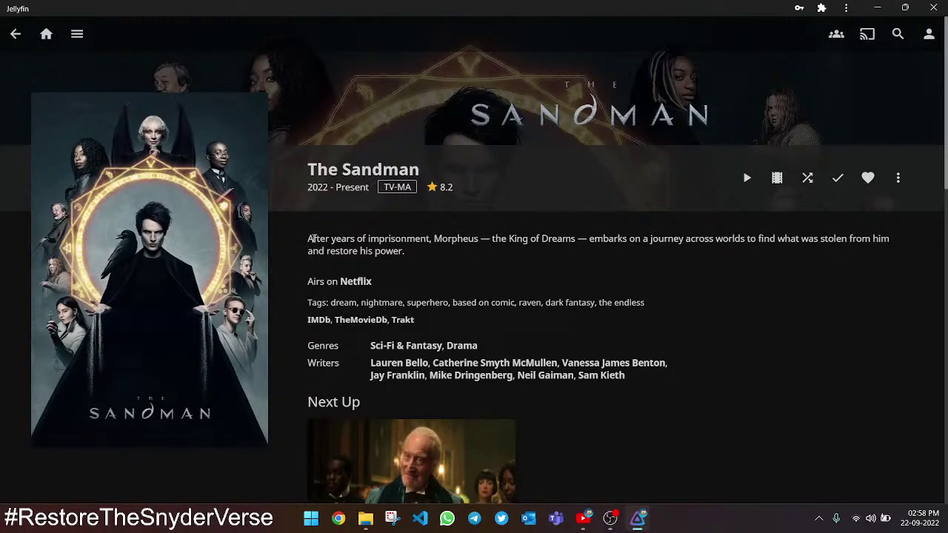
Step: Reopen Season 1 of The Sandman and start playing its first episode, Sleep of the Just
scroll(312, 238, down, 5)
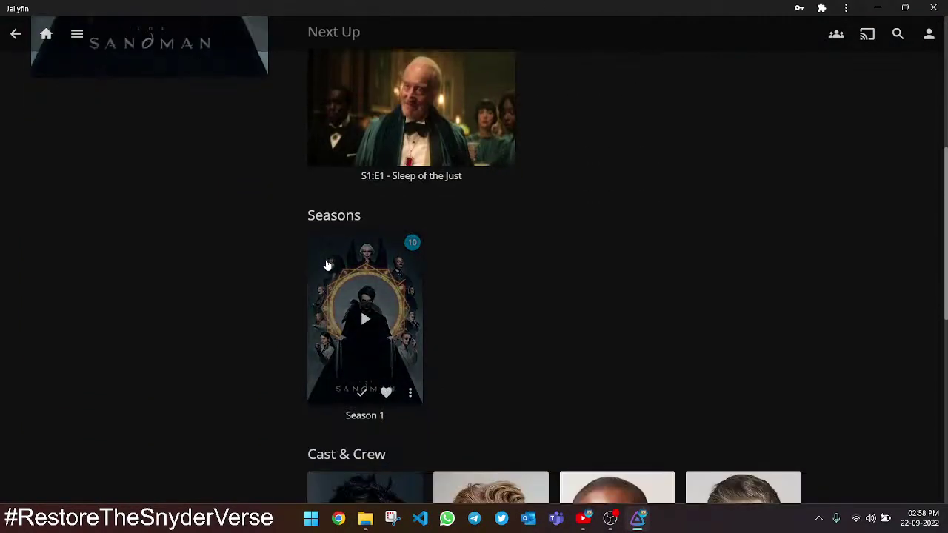
click(328, 265)
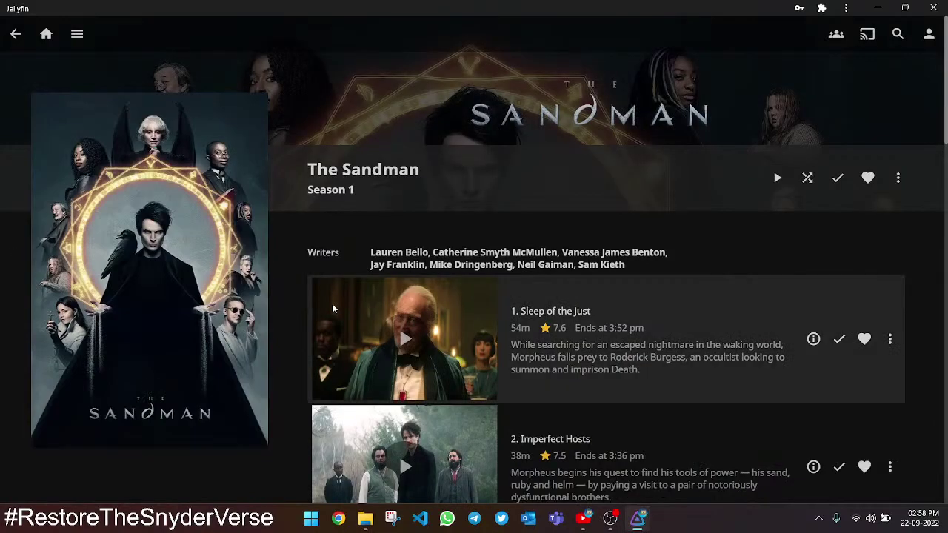
scroll(264, 311, down, 9)
scroll(280, 298, up, 8)
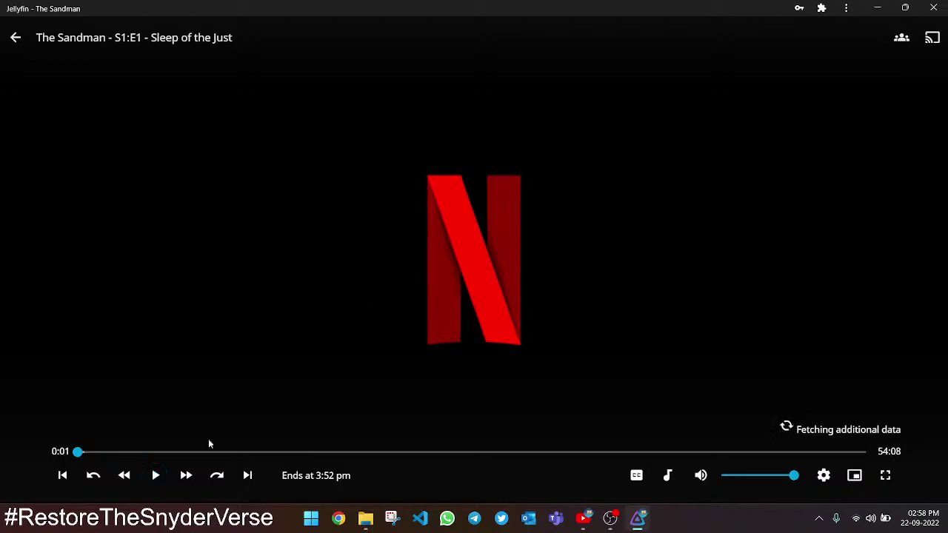
Step: Resume Sleep of the Just for a few seconds, then pause it and leave the player
click(154, 475)
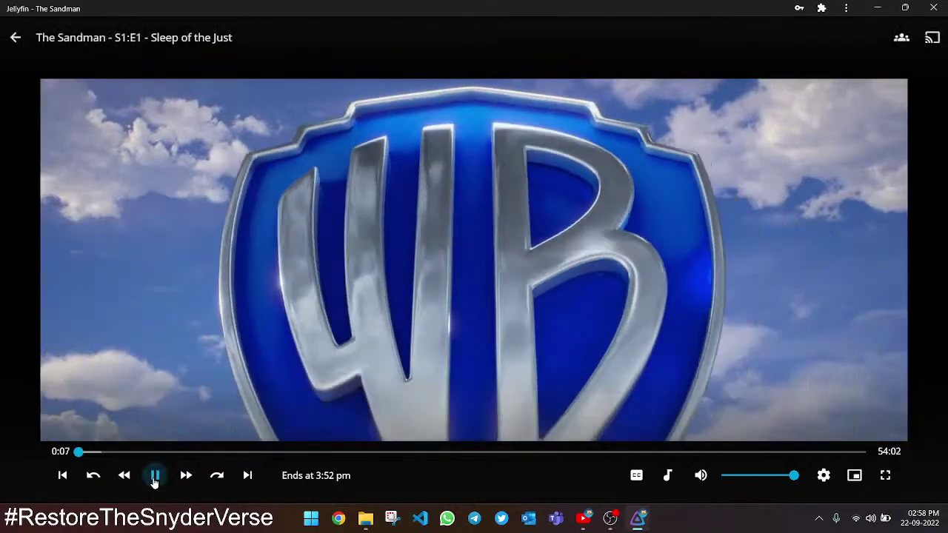
click(154, 477)
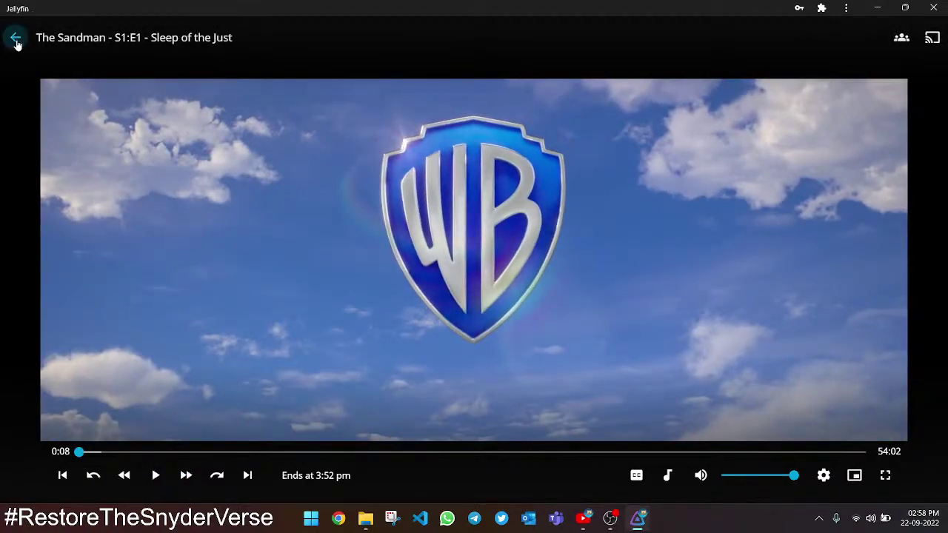
click(16, 38)
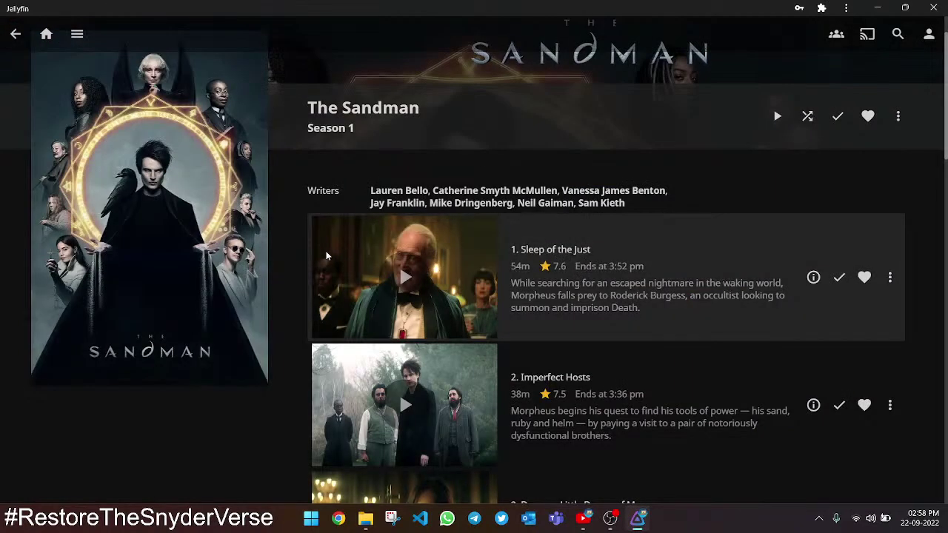
Step: Check the details page of Sleep of the Just, then return to the home page and view Next Up
click(326, 256)
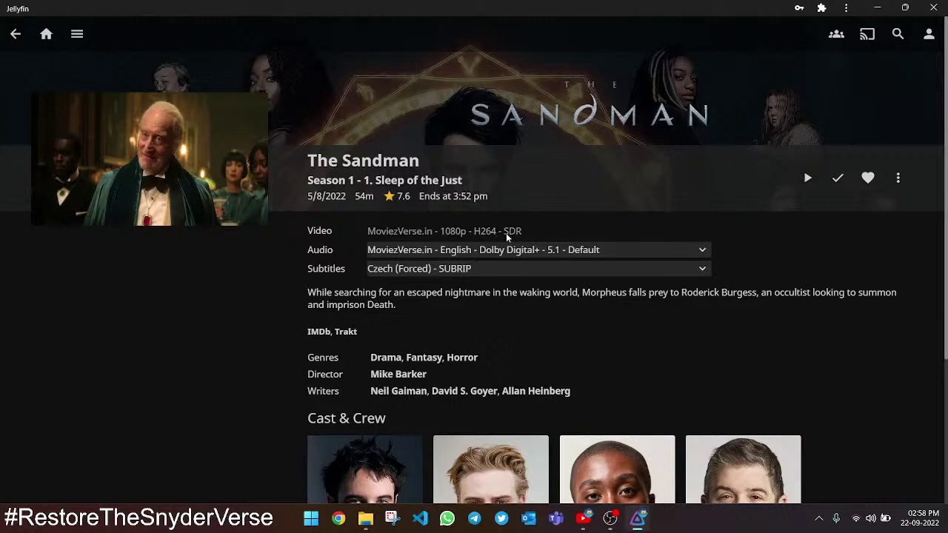
click(12, 33)
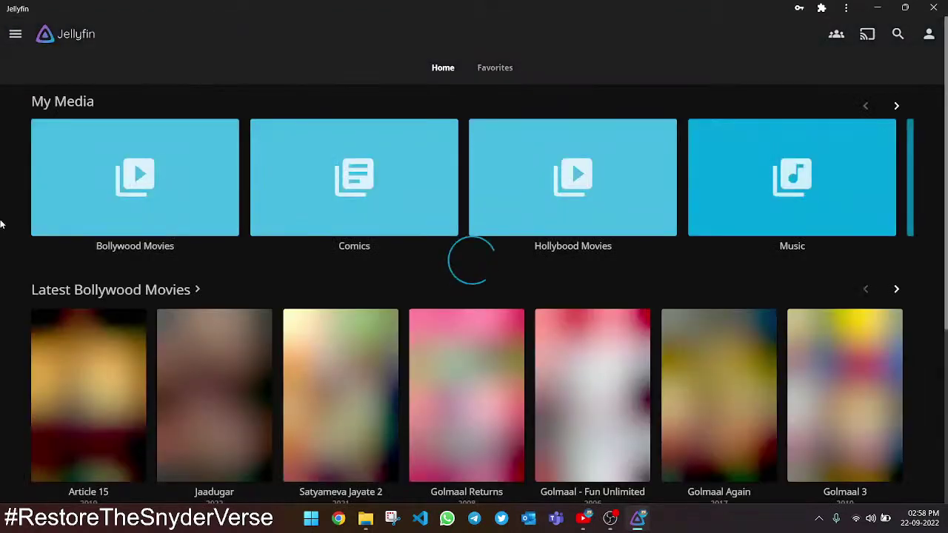
scroll(2, 296, down, 1)
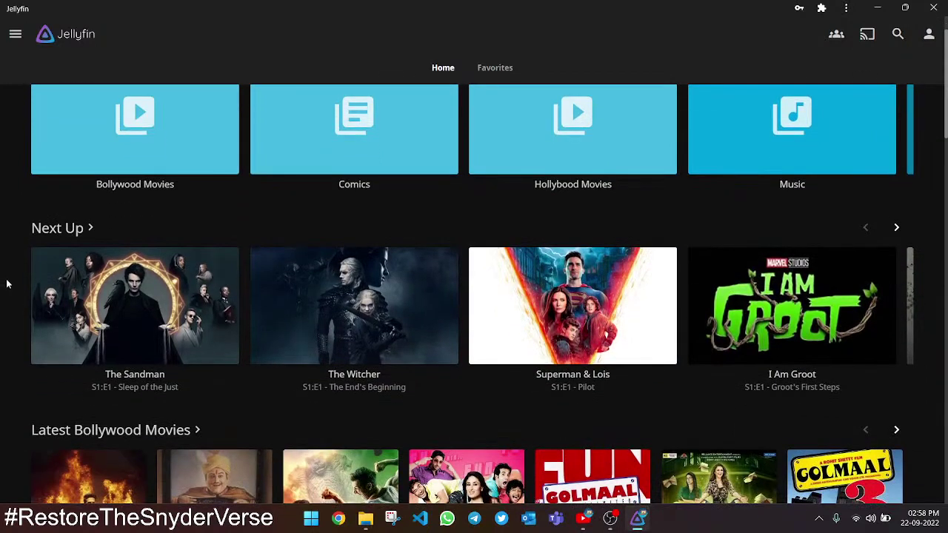
scroll(219, 282, up, 1)
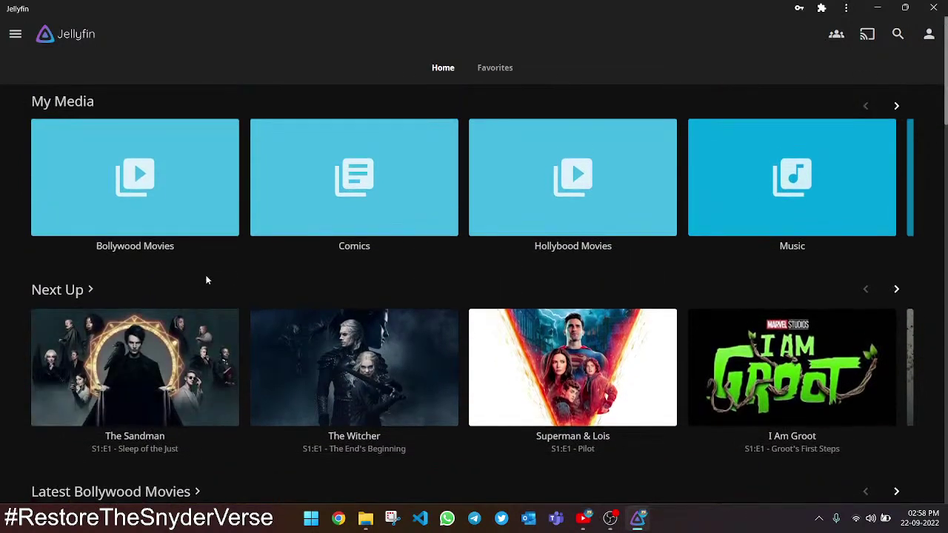
Step: Open the Comics library to view its contents, then return to the home page and browse its sections
click(265, 209)
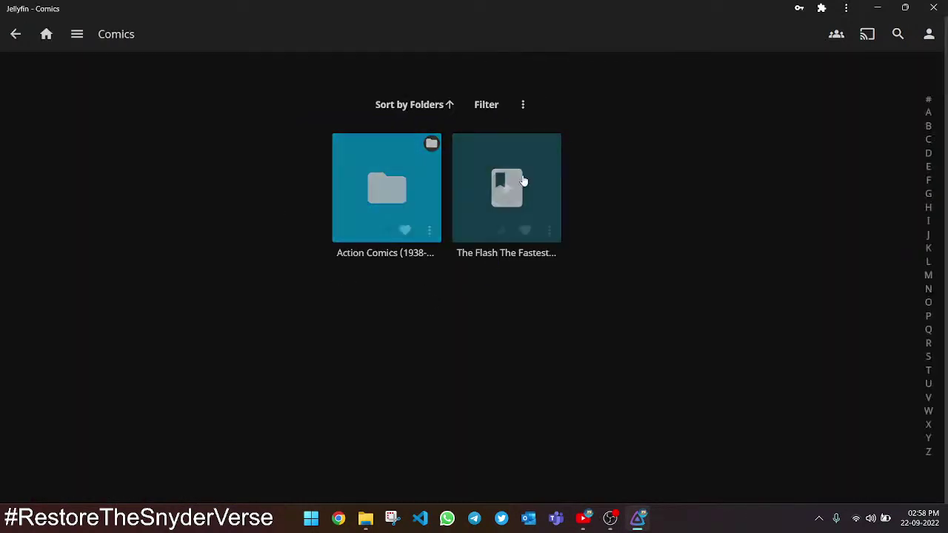
click(44, 39)
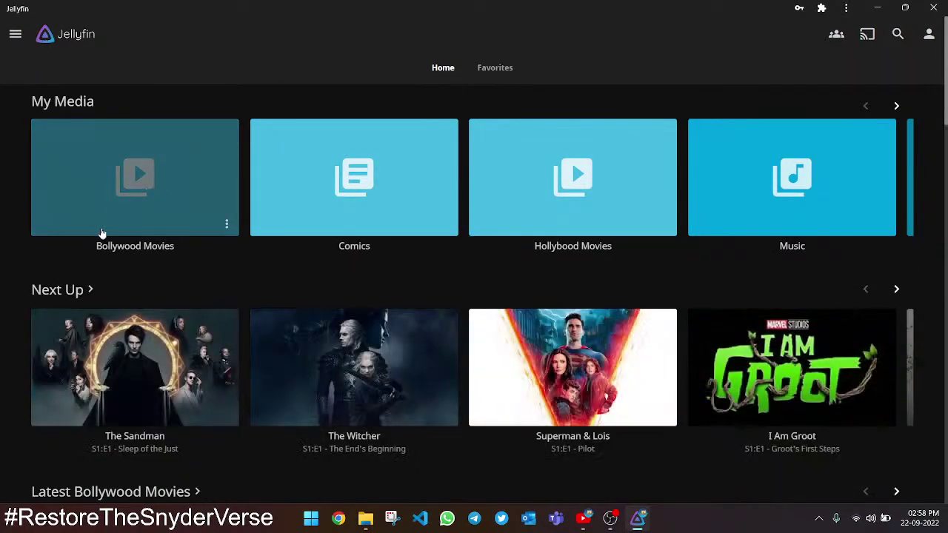
scroll(29, 232, down, 6)
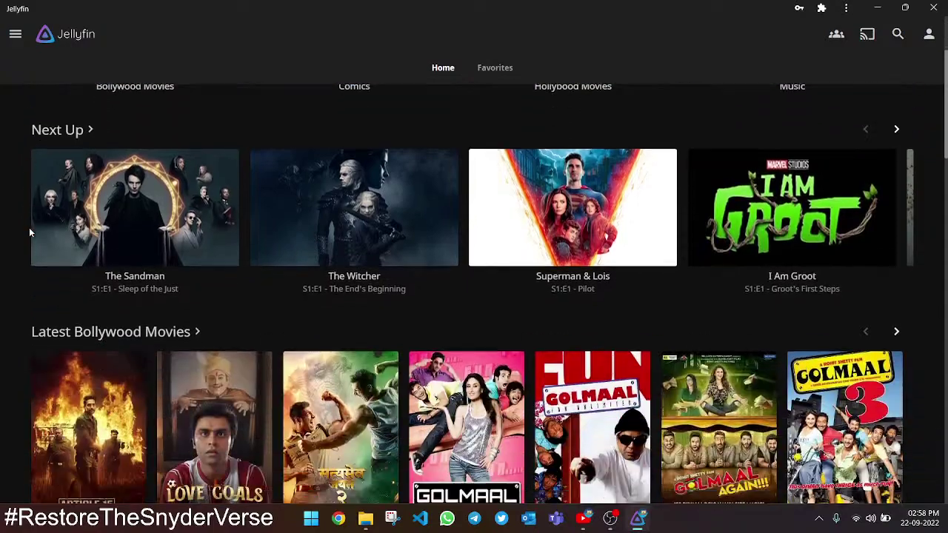
Step: Look through the home page's latest movies, music, music videos and shows, then return to My Media
scroll(30, 158, down, 3)
scroll(29, 157, down, 3)
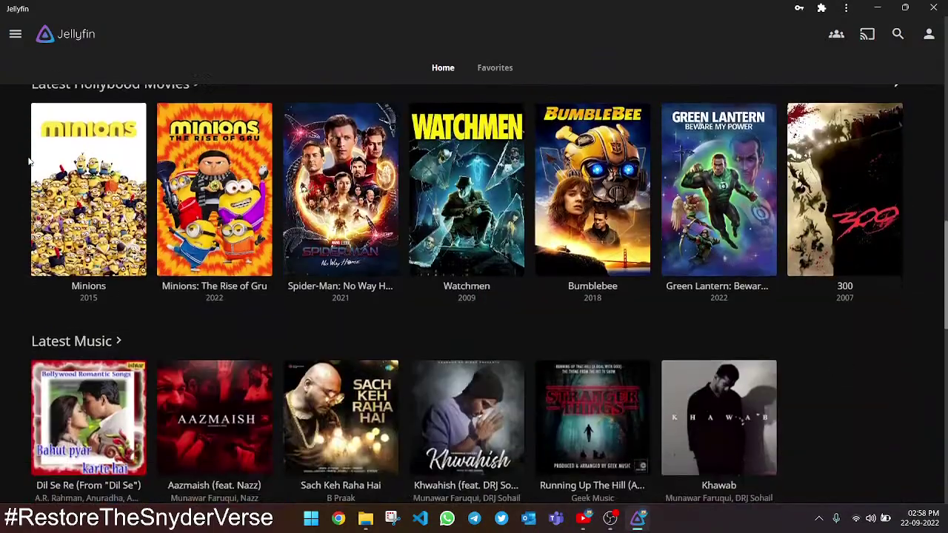
scroll(26, 169, down, 5)
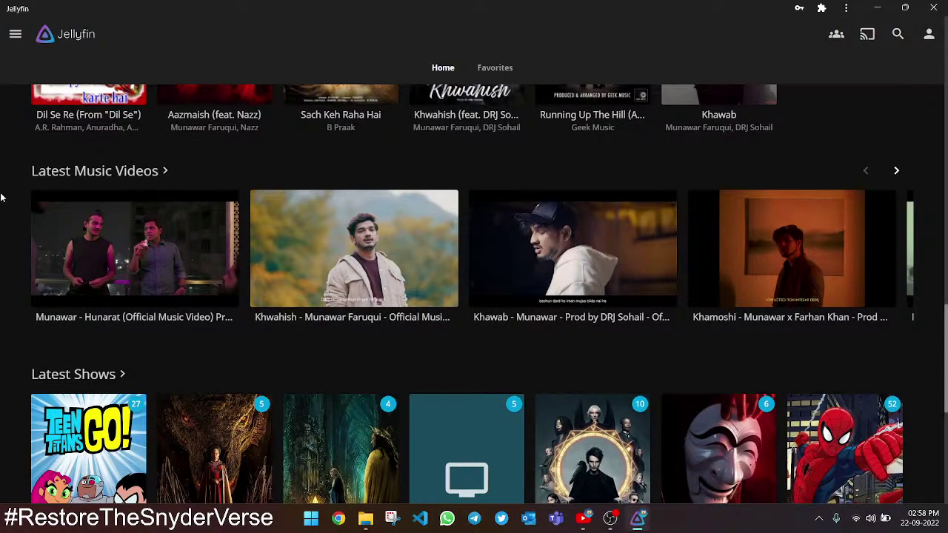
scroll(2, 197, down, 6)
scroll(3, 198, up, 12)
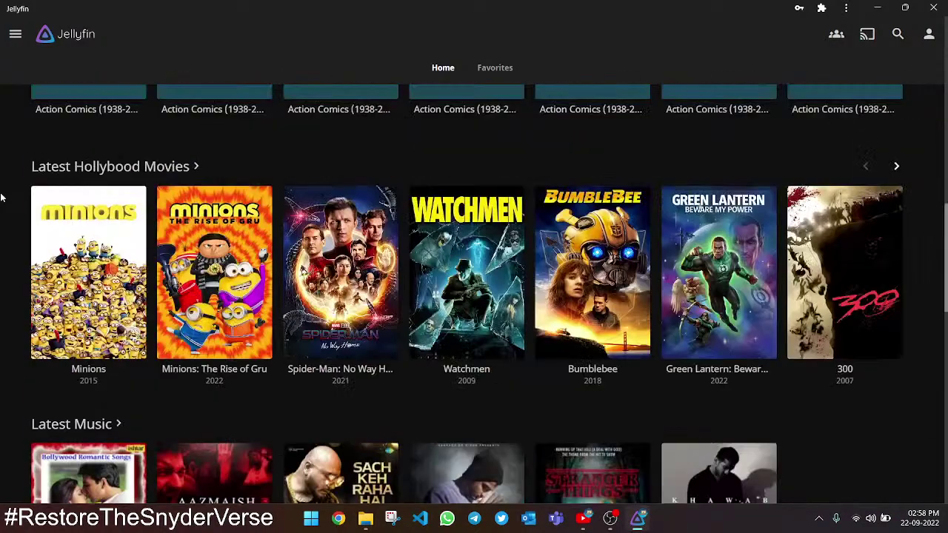
scroll(3, 197, up, 10)
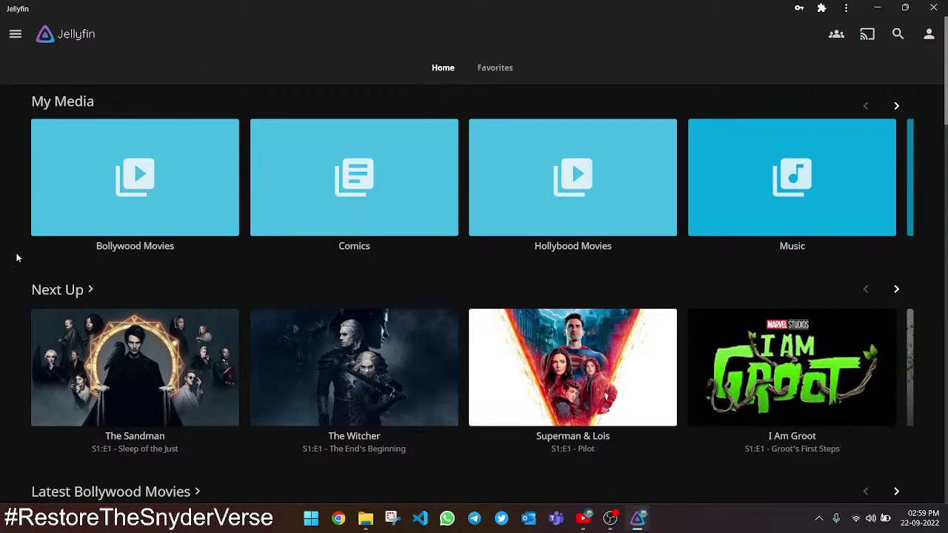
Step: Check the Favorites page, then return to the home page and view the Latest Comics section
click(507, 67)
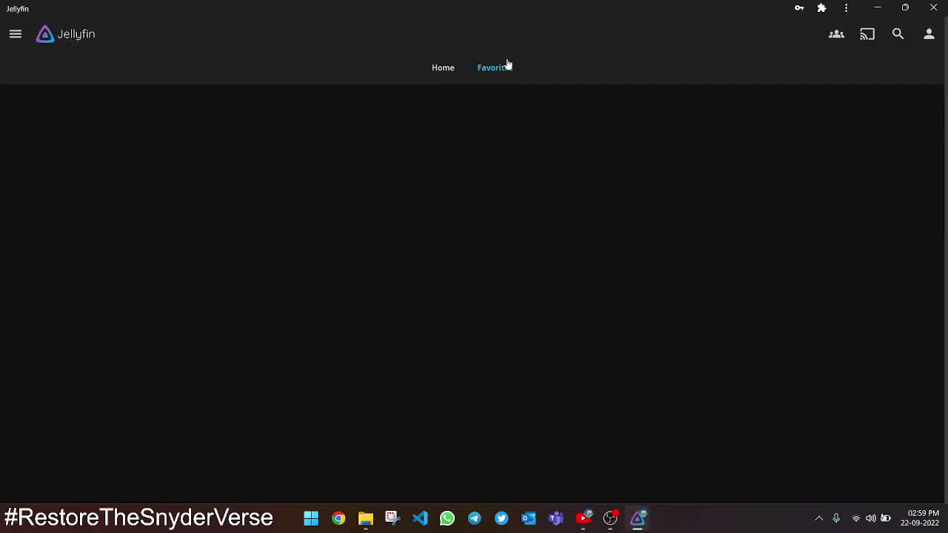
click(447, 68)
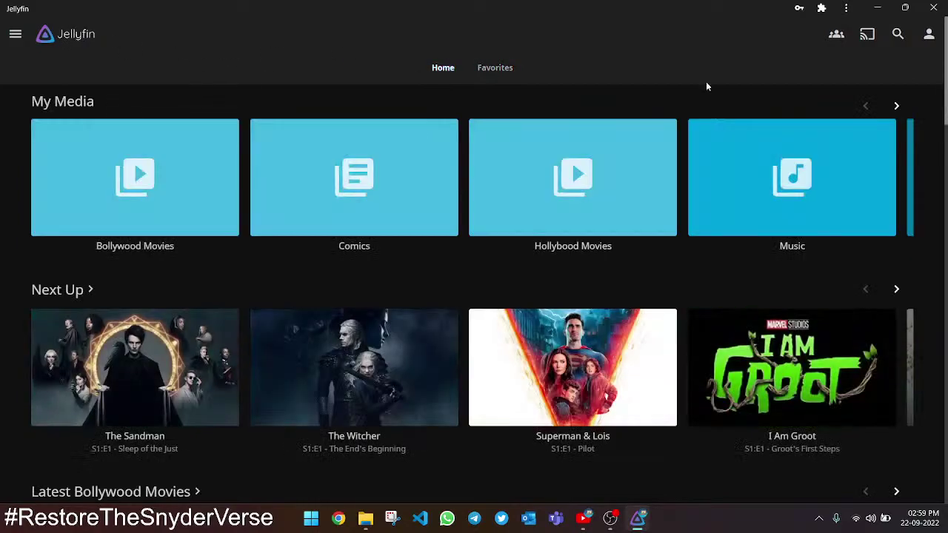
scroll(4, 214, down, 10)
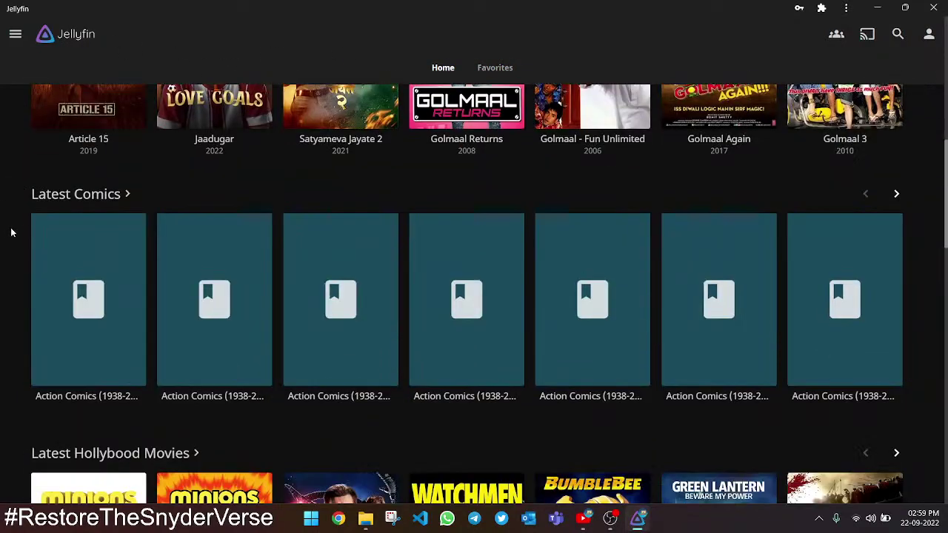
scroll(11, 235, up, 10)
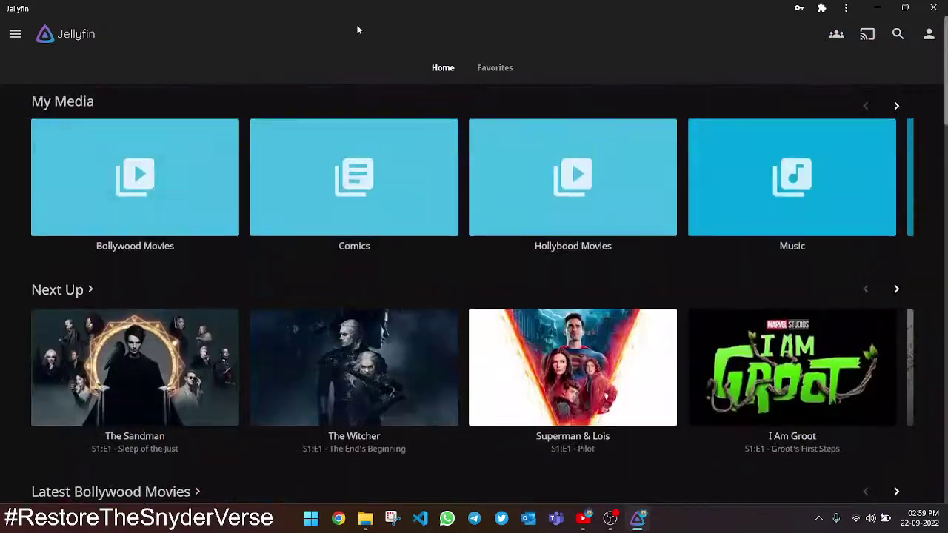
Step: Review all home page sections from My Media and Next Up through to Latest South Movies
scroll(3, 335, down, 2)
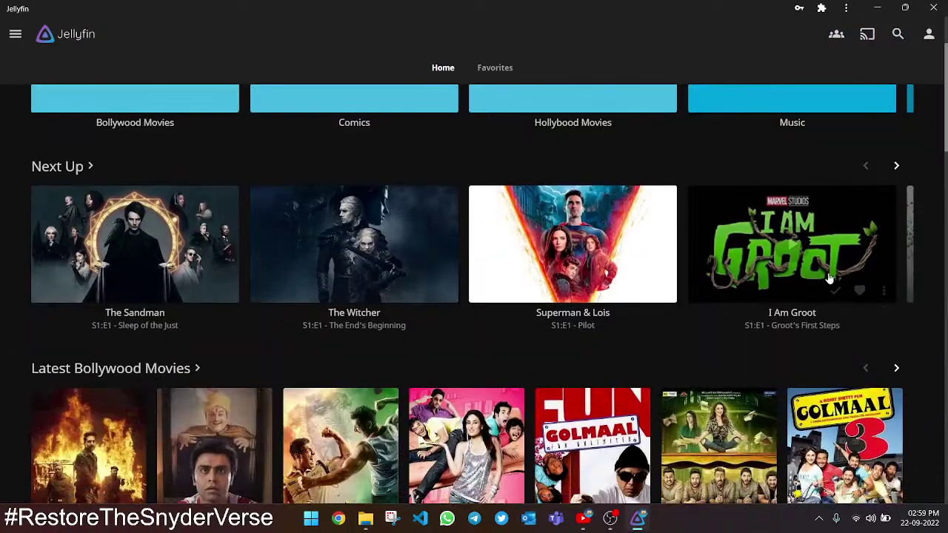
scroll(2, 248, up, 2)
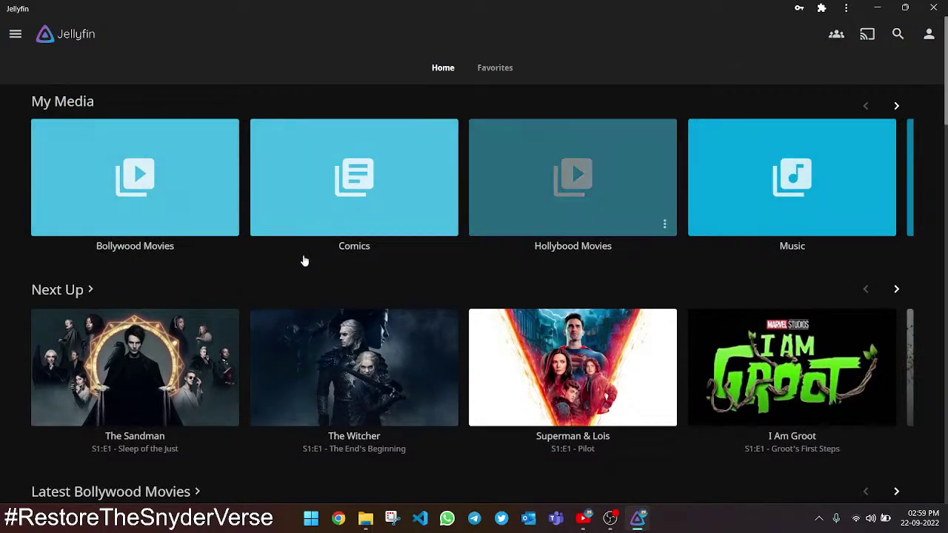
scroll(1, 317, down, 6)
scroll(2, 425, down, 19)
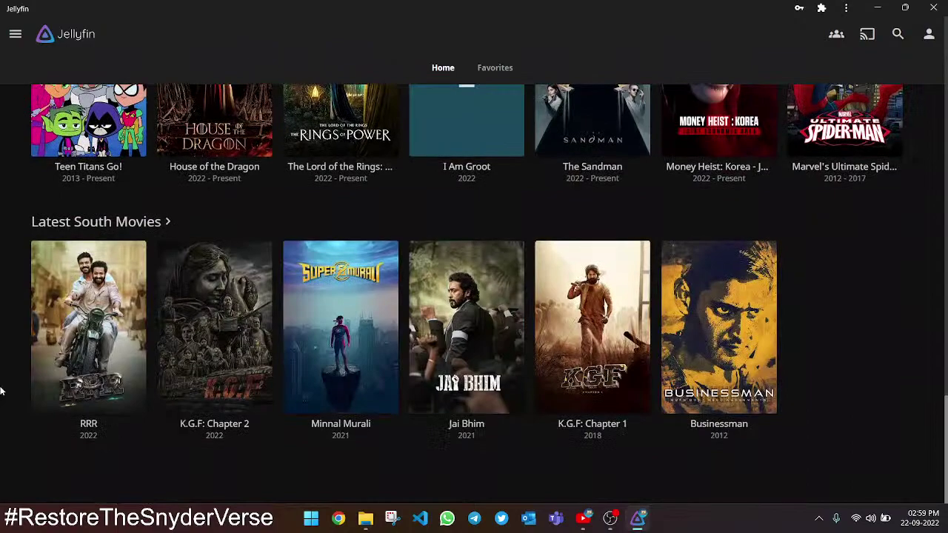
scroll(2, 391, up, 10)
scroll(1, 392, up, 15)
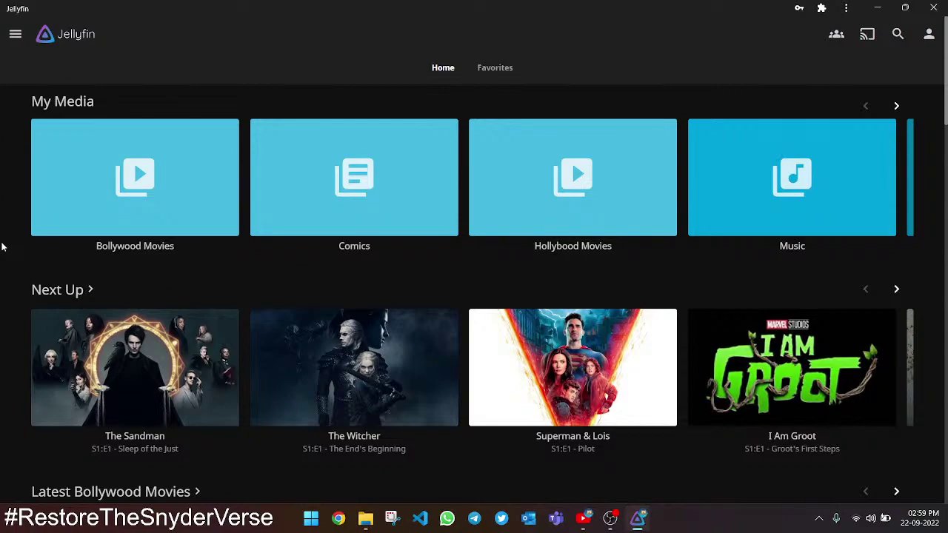
scroll(19, 221, down, 3)
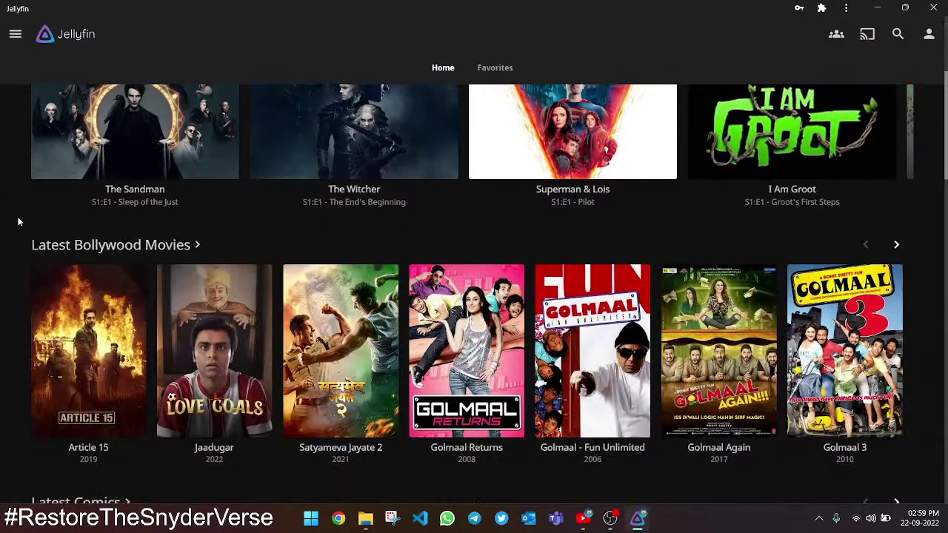
scroll(20, 222, down, 12)
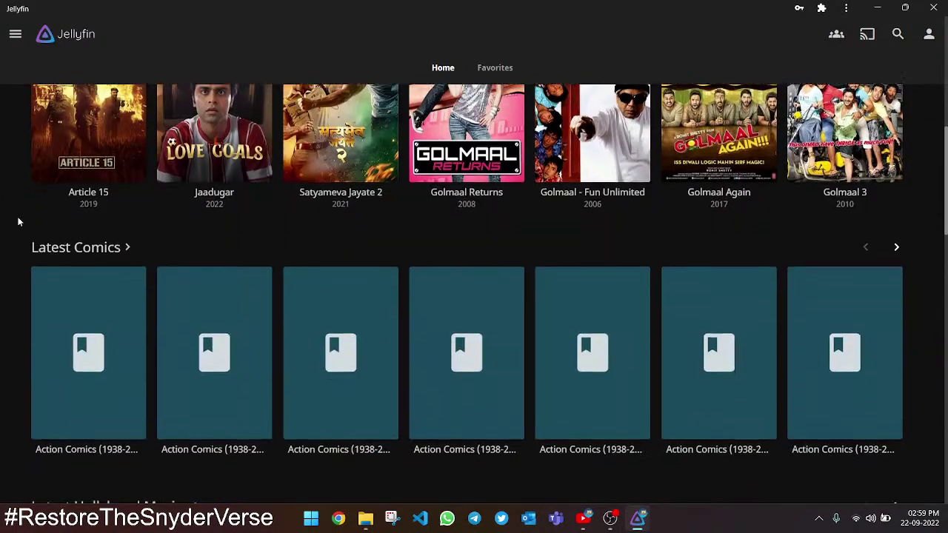
scroll(19, 222, down, 5)
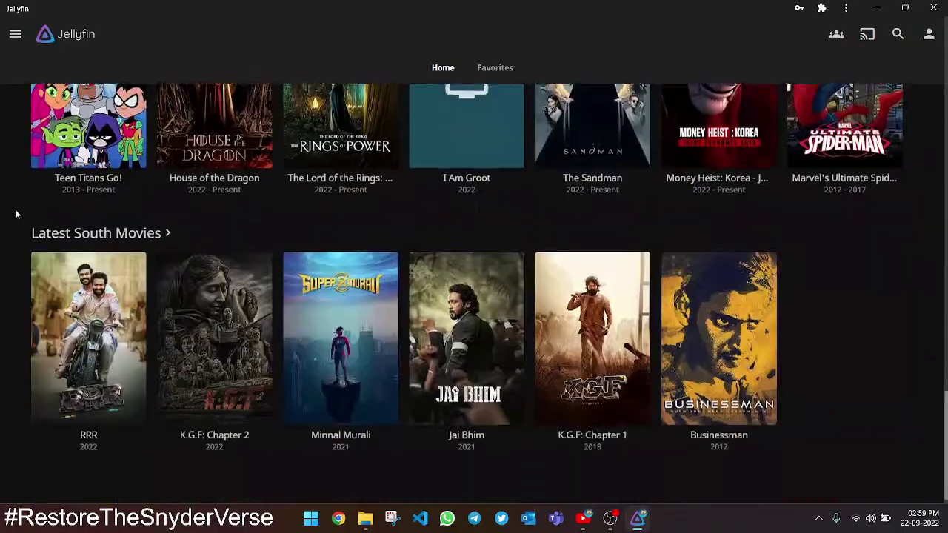
scroll(16, 222, up, 10)
scroll(15, 222, up, 10)
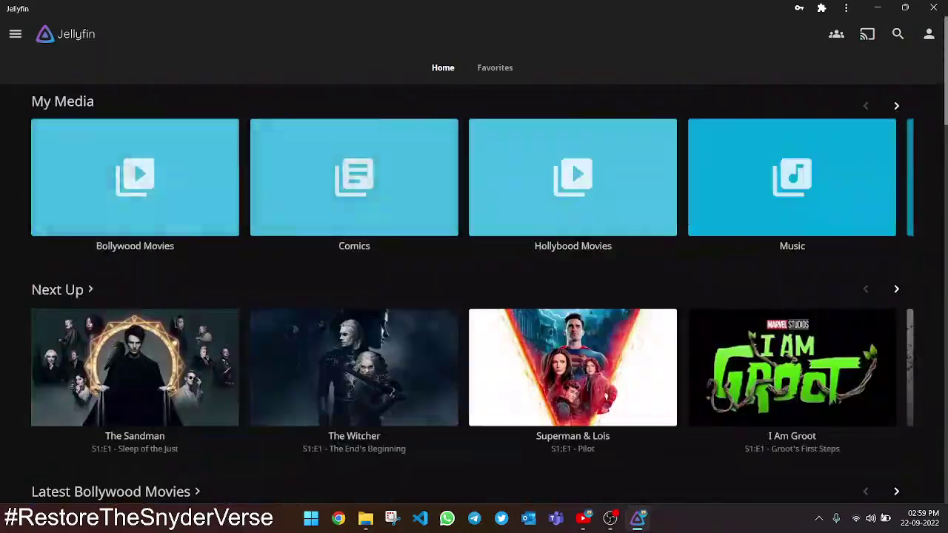